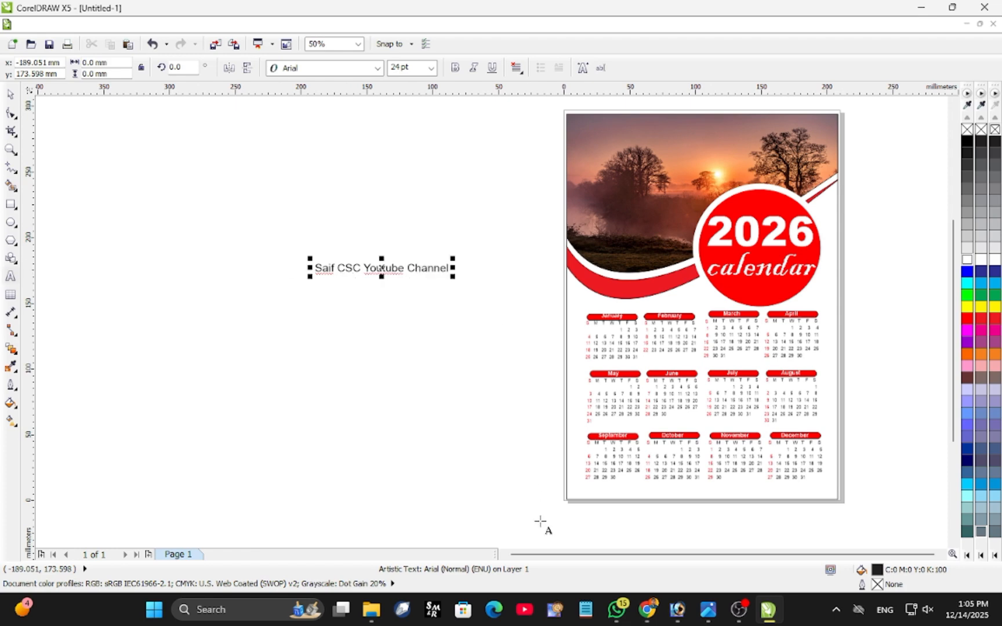
pyautogui.click(647, 608)
pyautogui.write('chan')
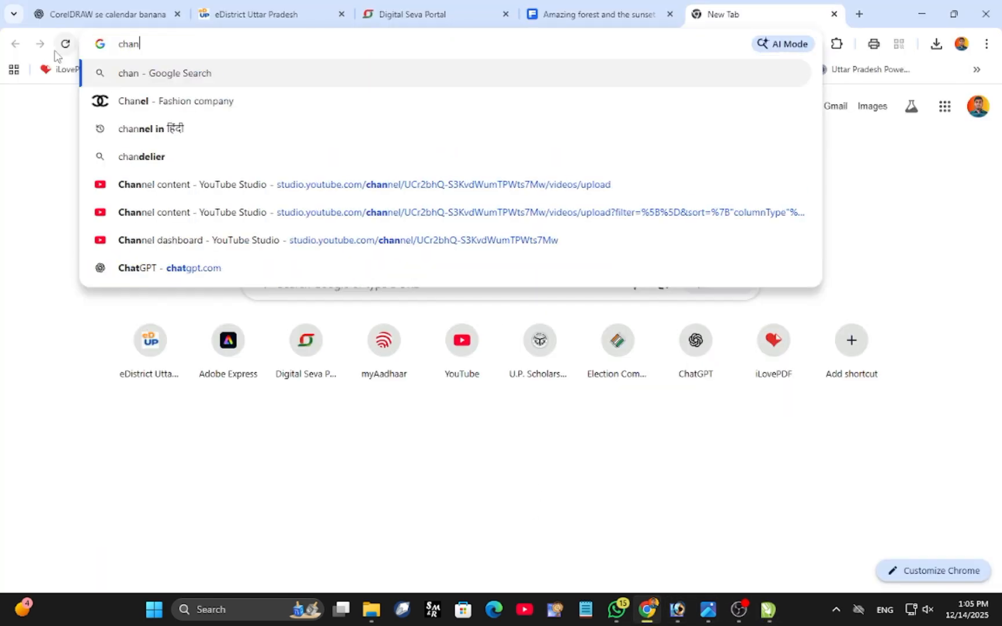
pyautogui.click(767, 608)
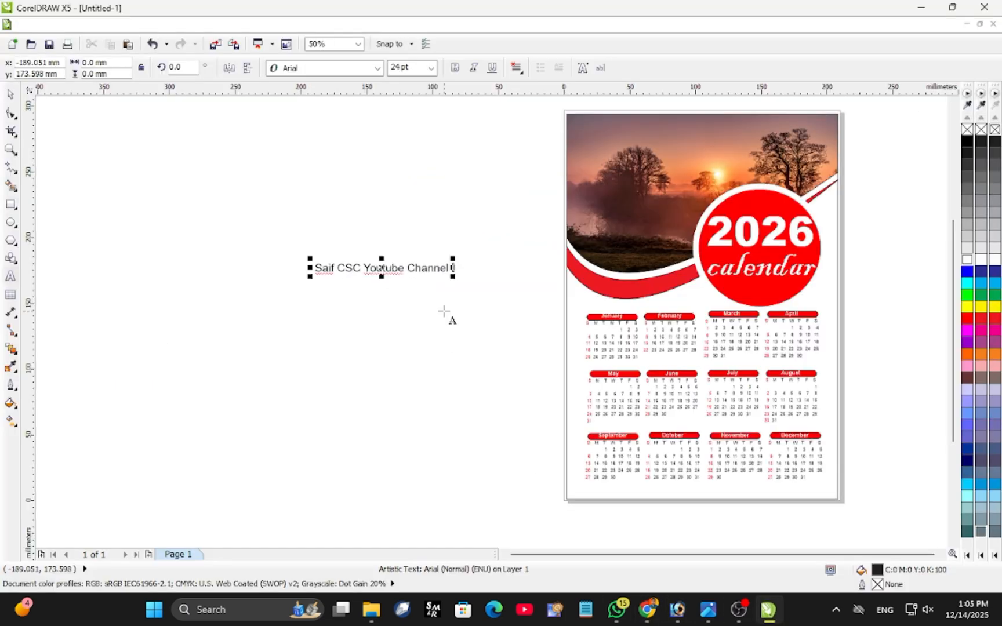
# Set the font of the channel-name text beside the calendar to Arial Black.
pyautogui.click(376, 68)
pyautogui.click(325, 165)
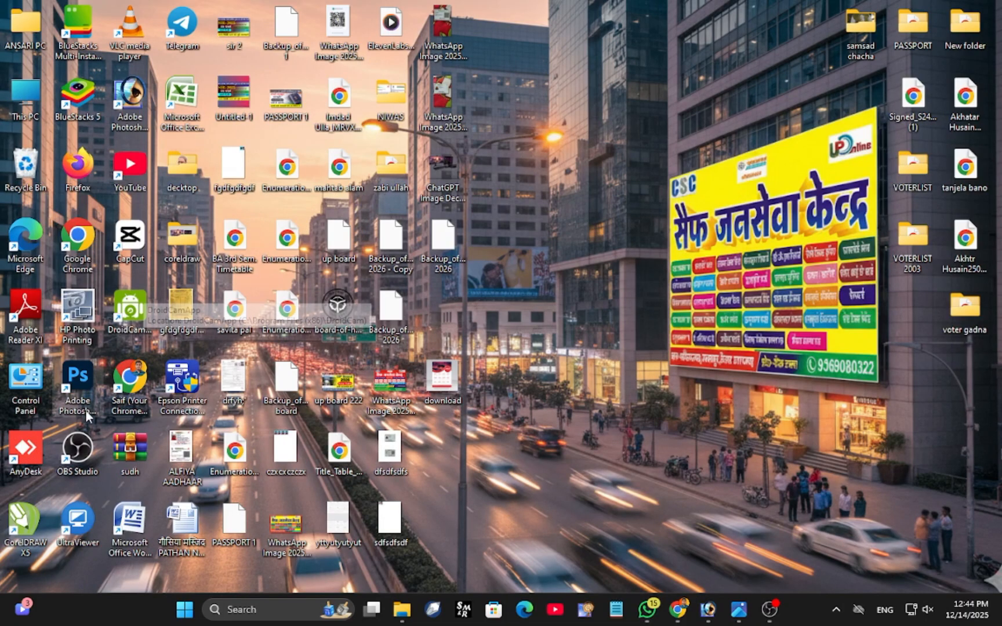
# Launch CorelDRAW X5, dismiss the welcome screen and create a new blank A4 document in portrait orientation.
pyautogui.doubleClick(28, 516)
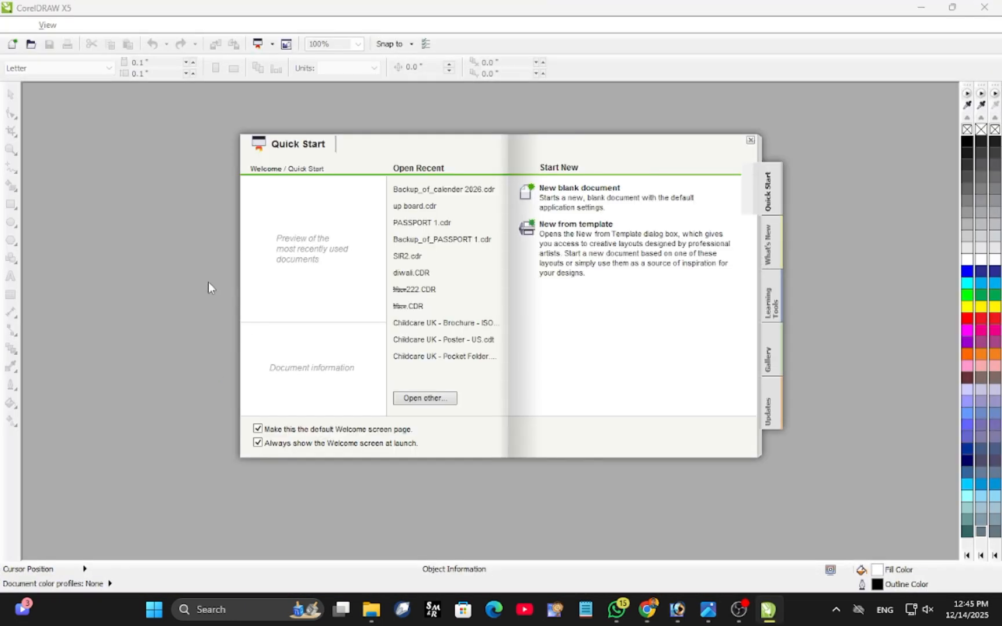
pyautogui.click(750, 140)
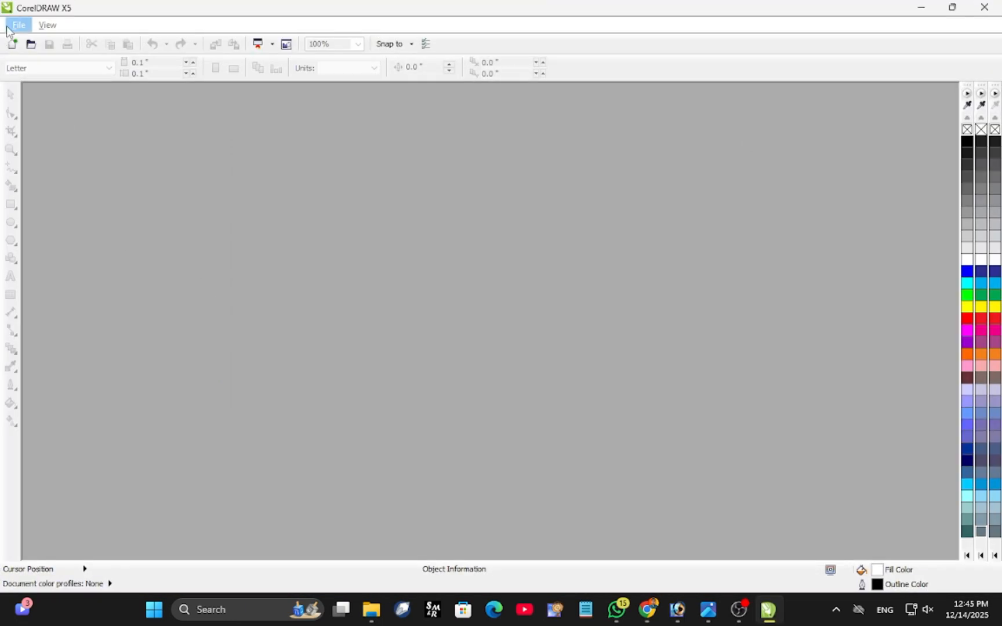
pyautogui.click(13, 25)
pyautogui.click(18, 42)
pyautogui.press('Return')
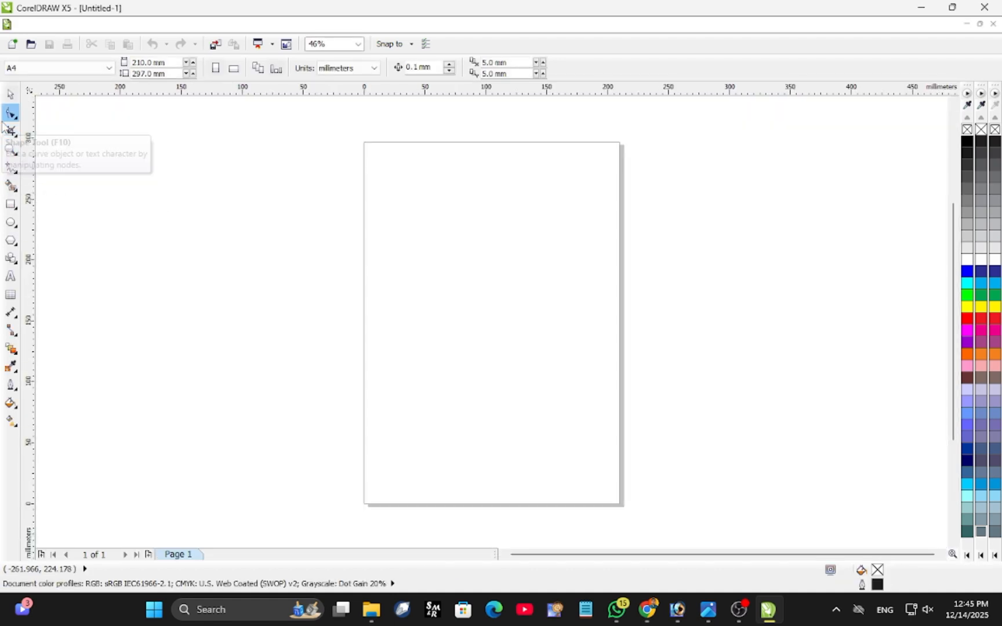
# Draw a rectangle about 206 mm wide by 293 mm high just inside the page edges.
pyautogui.click(11, 204)
pyautogui.moveTo(366, 146)
pyautogui.mouseDown()
pyautogui.moveTo(513, 426)
pyautogui.moveTo(621, 506)
pyautogui.mouseUp()
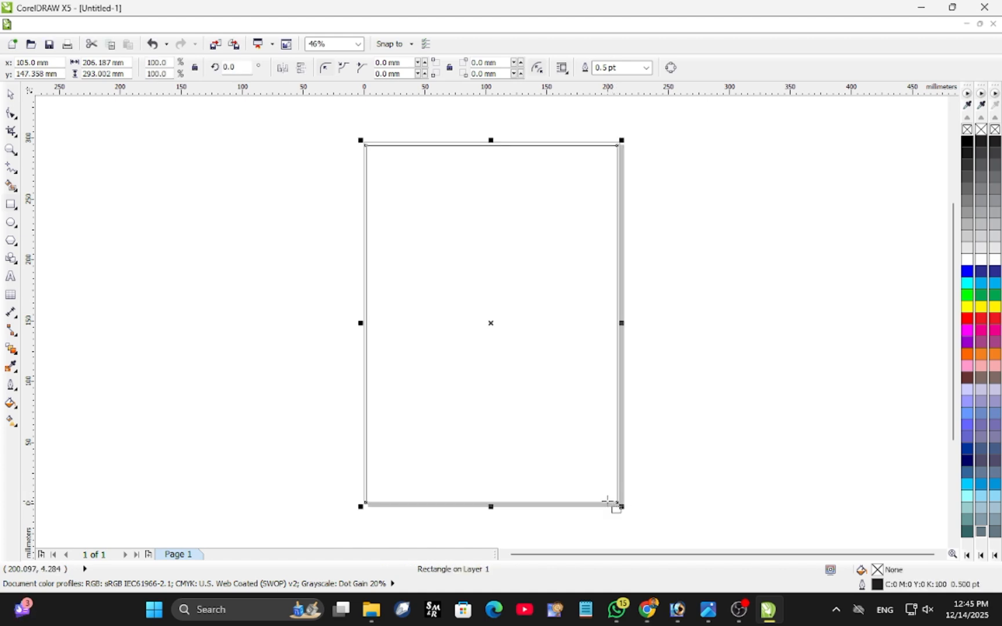
pyautogui.click(703, 293)
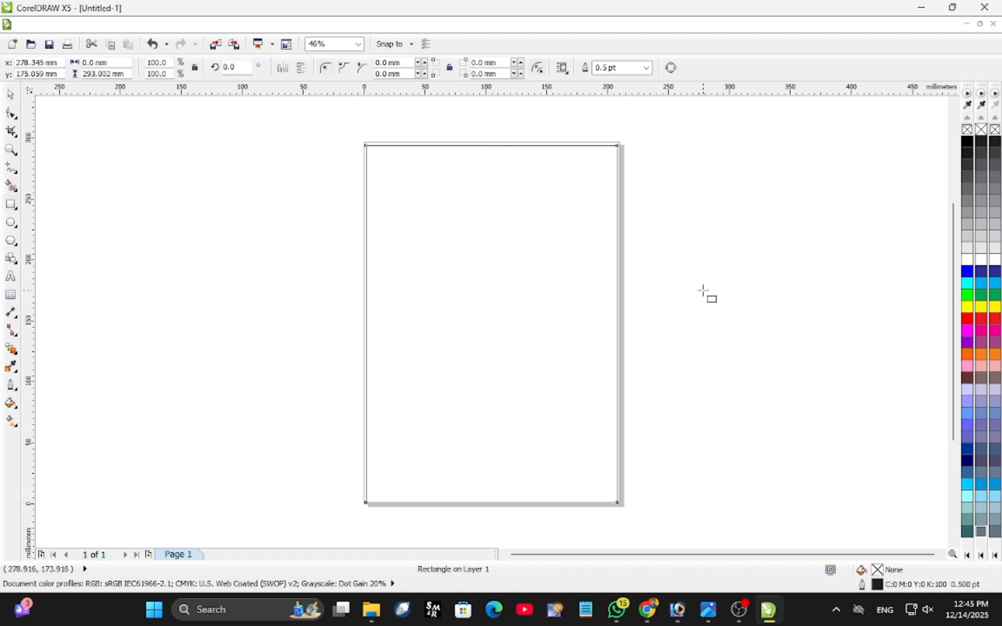
# Draw a straight line about 247 mm wide by 48 mm high, rising to the right across the page and past both edges.
pyautogui.click(11, 168)
pyautogui.moveTo(348, 288); pyautogui.dragTo(632, 256)
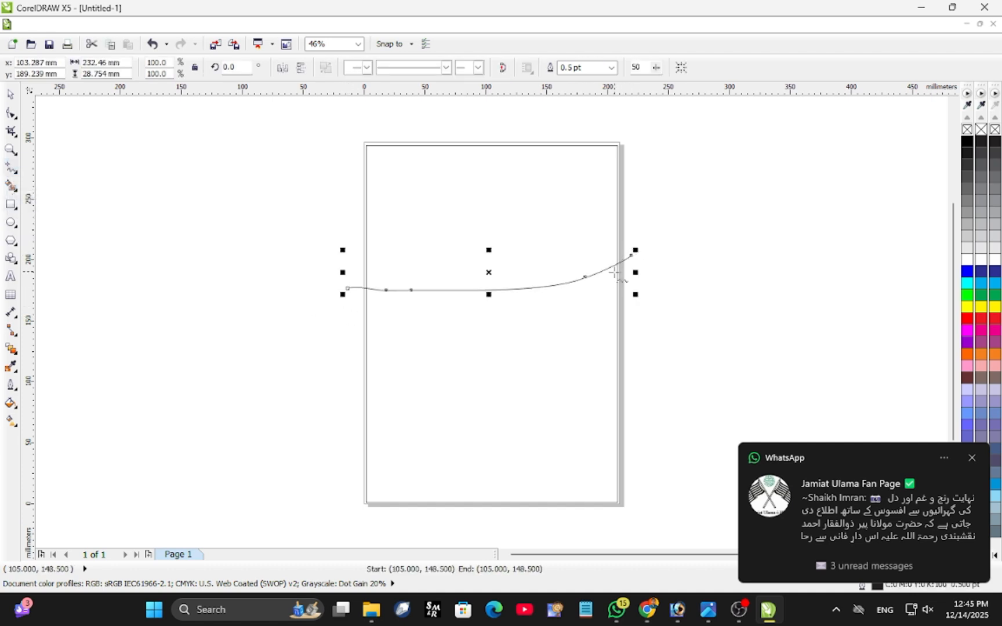
pyautogui.press('Delete')
pyautogui.click(340, 308)
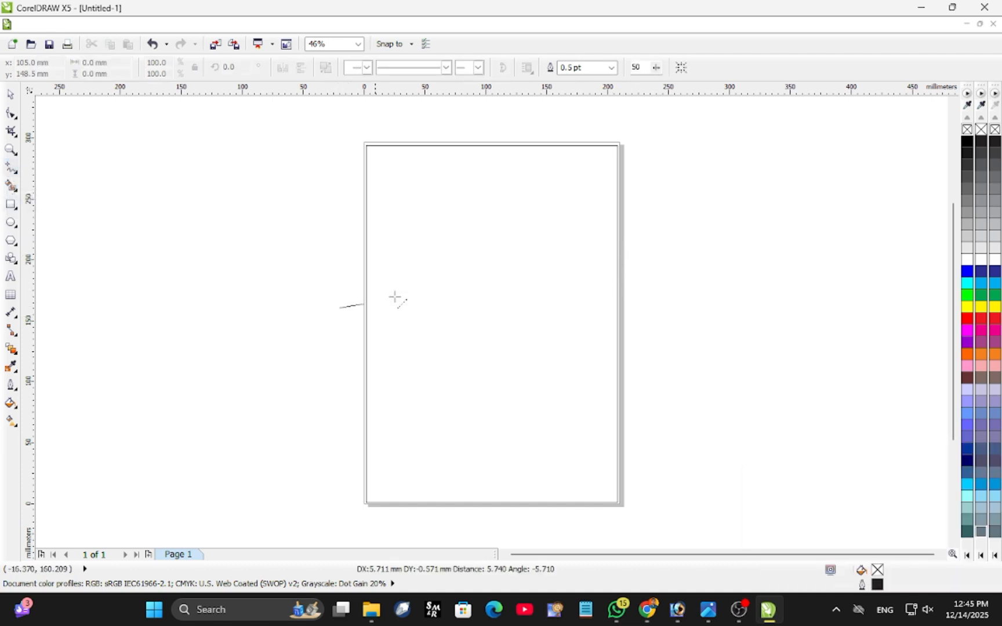
pyautogui.click(640, 249)
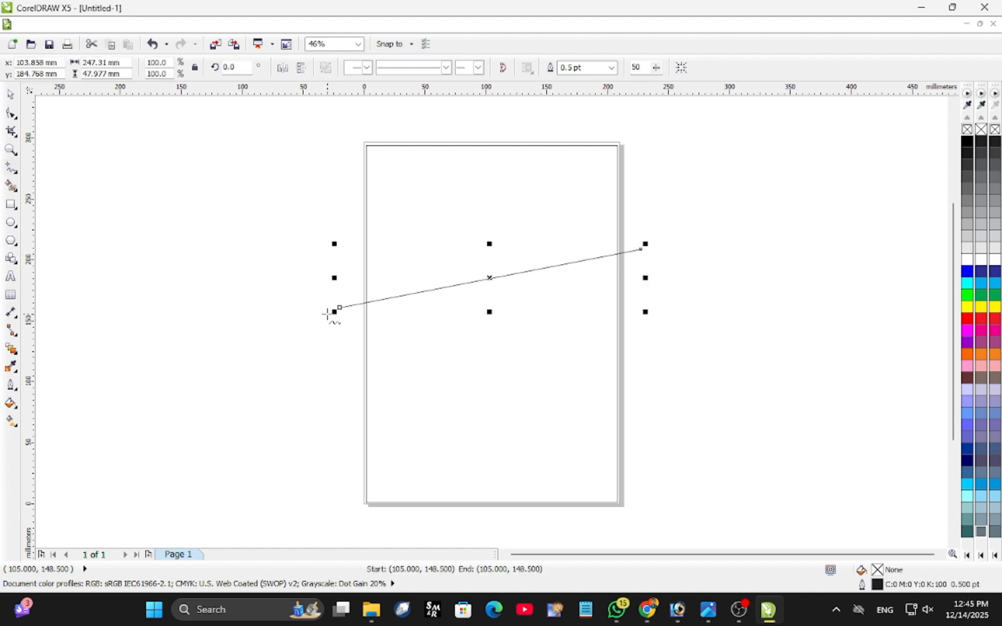
# Convert the line to a curve and bend it into a swoosh that dips deeply near the page's left side.
pyautogui.click(11, 113)
pyautogui.moveTo(290, 251); pyautogui.dragTo(708, 322)
pyautogui.moveTo(214, 174); pyautogui.dragTo(683, 365)
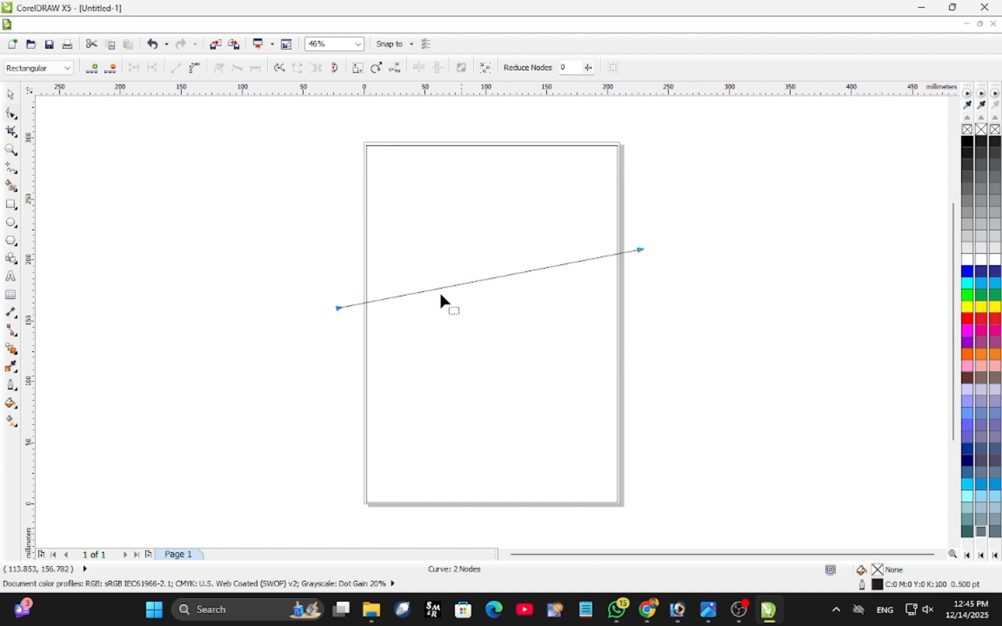
pyautogui.click(194, 68)
pyautogui.moveTo(439, 289); pyautogui.dragTo(455, 341)
pyautogui.moveTo(542, 268); pyautogui.dragTo(565, 357)
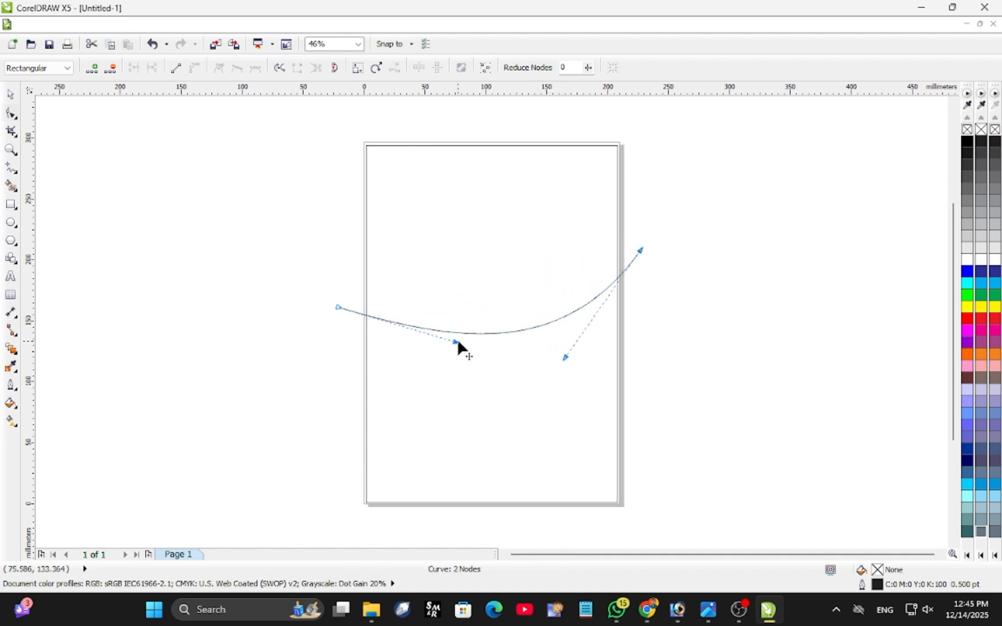
pyautogui.moveTo(456, 341); pyautogui.dragTo(380, 445)
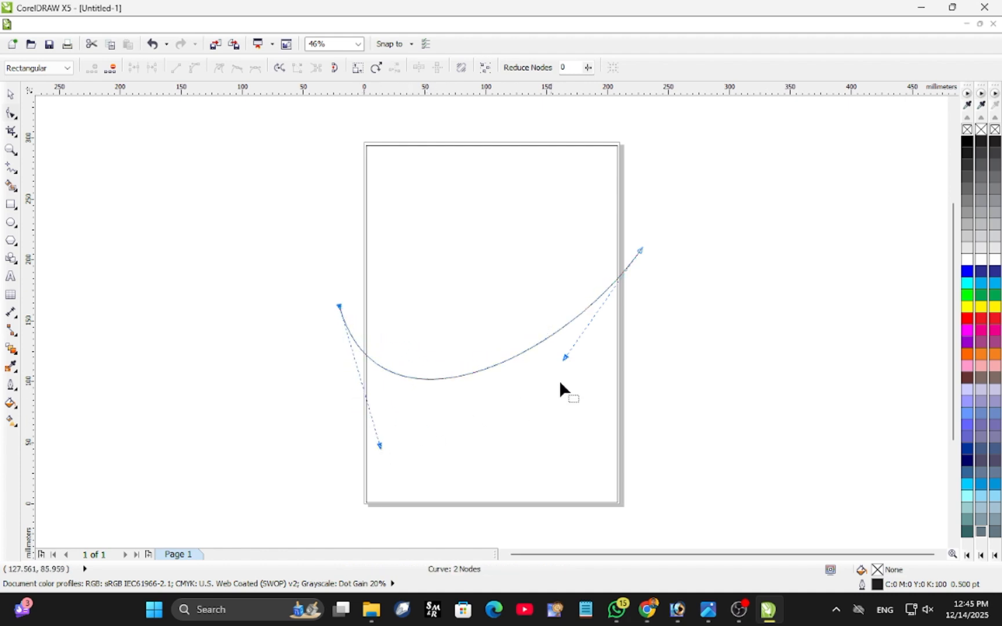
pyautogui.moveTo(566, 359); pyautogui.dragTo(547, 331)
pyautogui.click(10, 94)
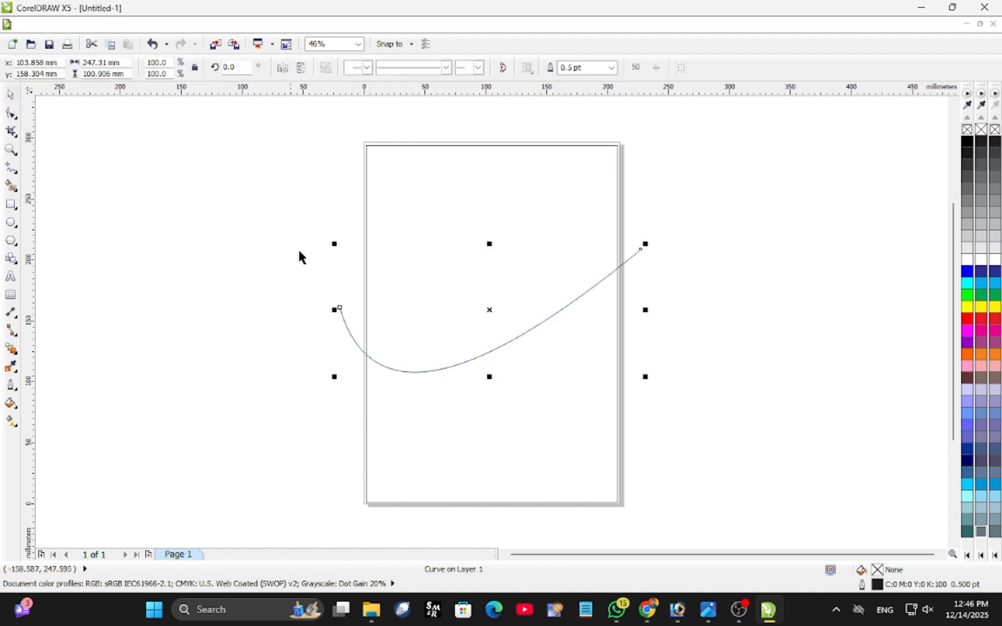
# Move the curve higher on the page and refine its right end point and its bend.
pyautogui.moveTo(490, 313); pyautogui.dragTo(506, 259)
pyautogui.click(11, 113)
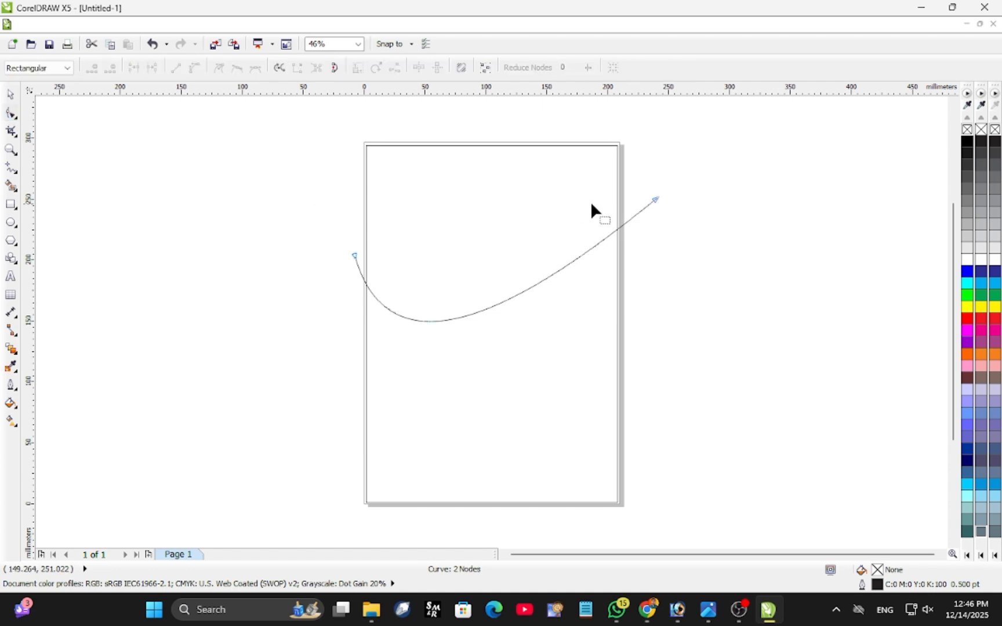
pyautogui.moveTo(659, 198); pyautogui.dragTo(652, 200)
pyautogui.moveTo(555, 278); pyautogui.dragTo(563, 246)
pyautogui.click(11, 94)
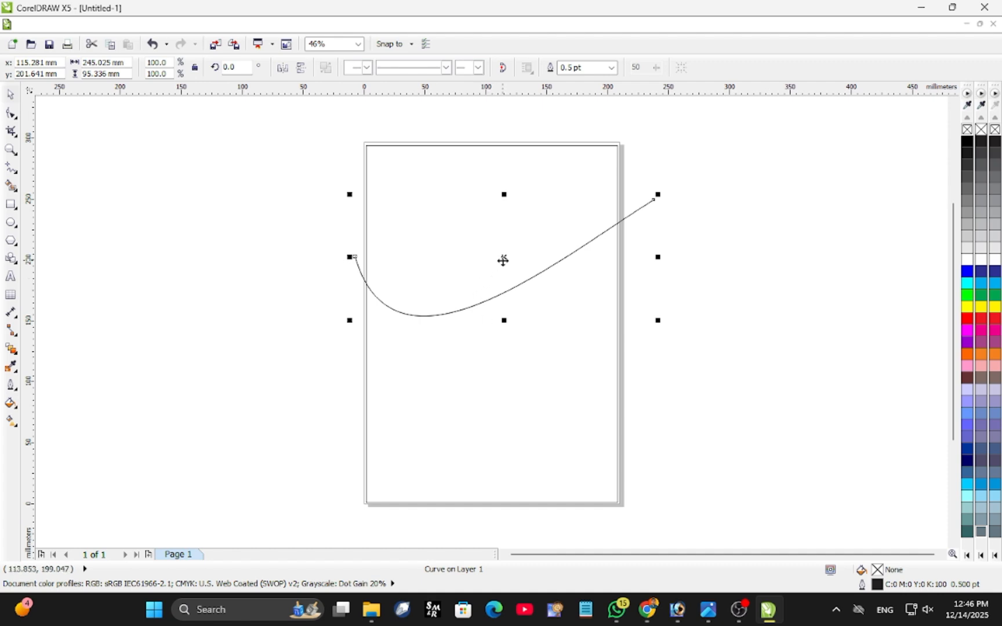
# Move the curve up about 19 mm and place a copy of it about 6 mm below.
pyautogui.moveTo(503, 258); pyautogui.dragTo(498, 234)
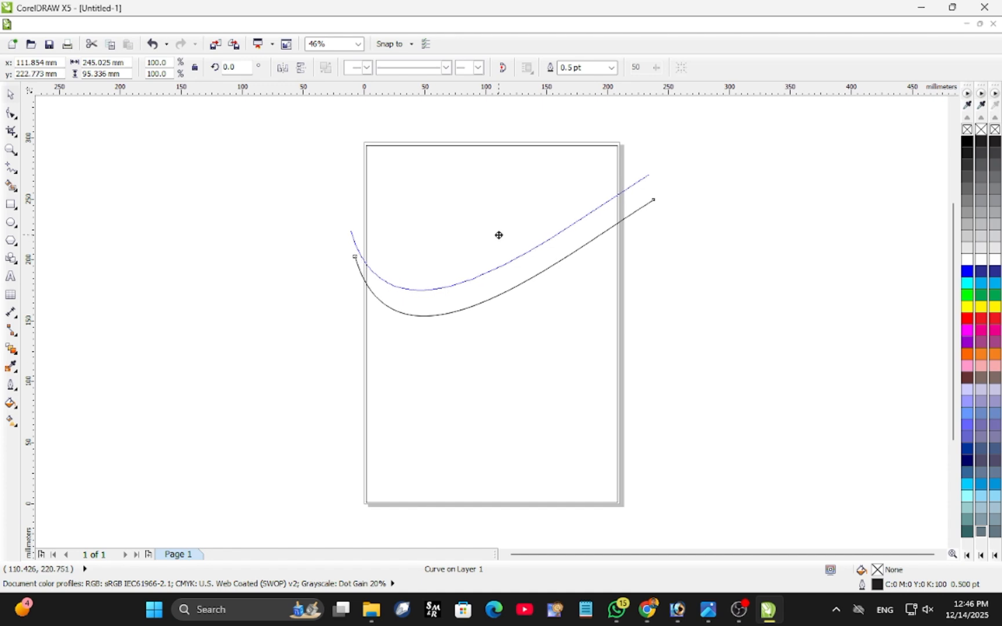
pyautogui.moveTo(498, 235)
pyautogui.mouseDown()
pyautogui.moveTo(504, 243)
pyautogui.moveTo(503, 232)
pyautogui.mouseUp()
pyautogui.press('Delete')
pyautogui.click(501, 293)
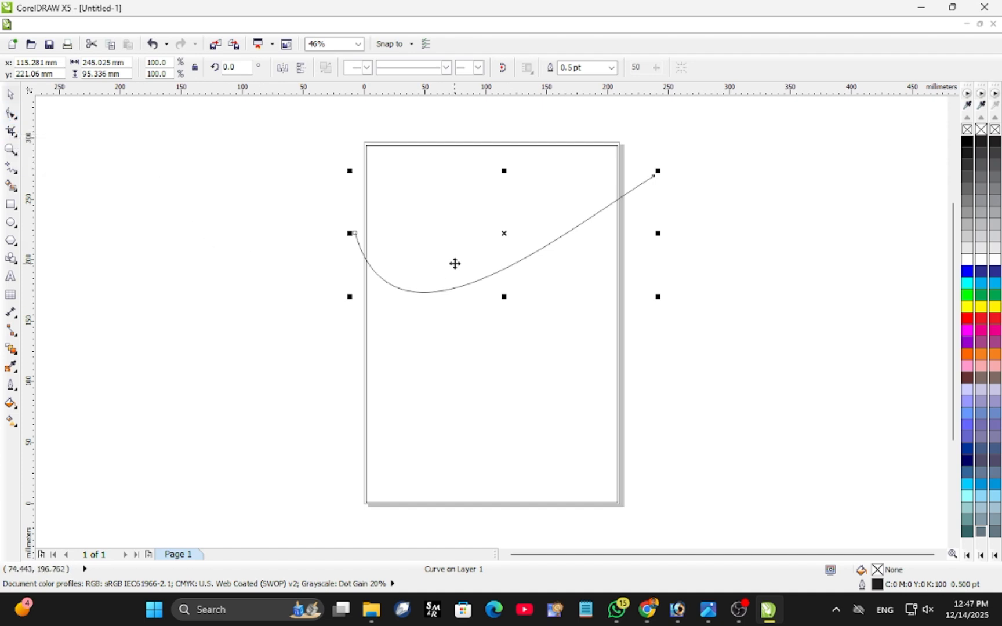
pyautogui.moveTo(505, 235); pyautogui.dragTo(502, 242)
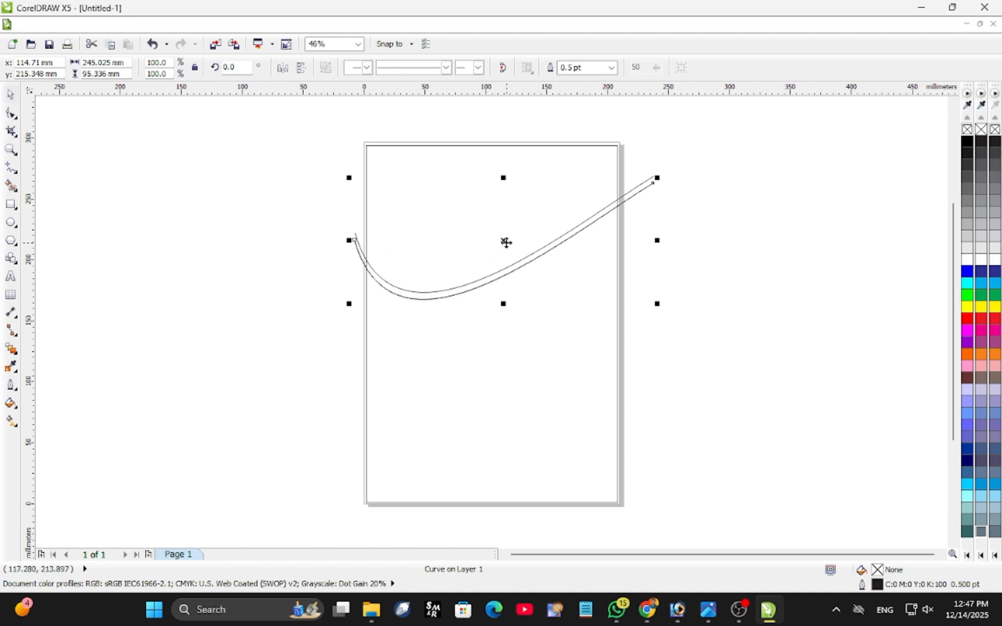
# Create a third curve by rotating a copy of the lower curve 4.2° about its right end, and shift it about 4 mm left.
pyautogui.click(506, 242)
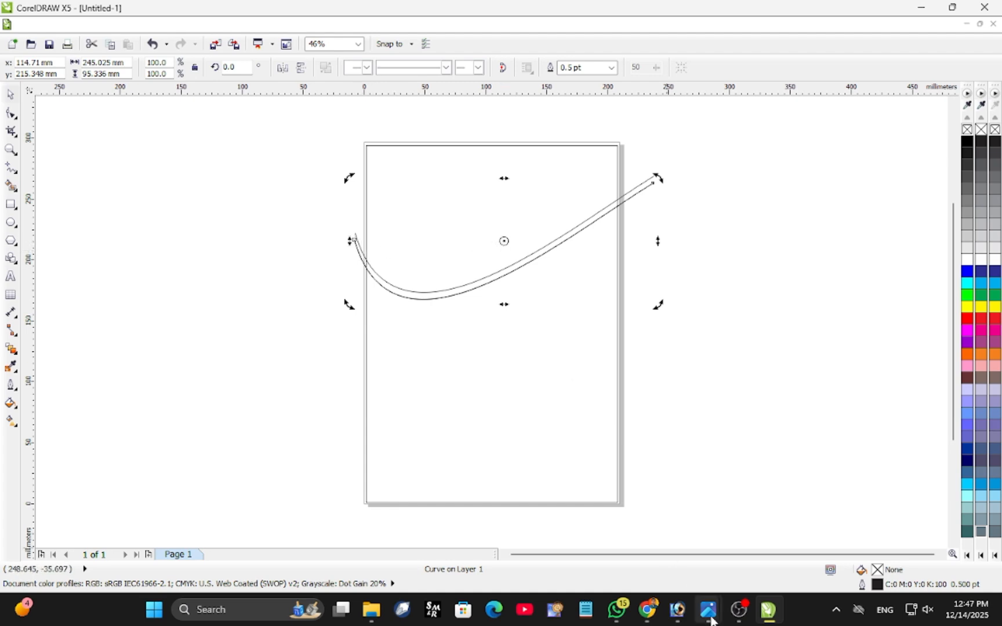
pyautogui.moveTo(707, 609)
pyautogui.moveTo(766, 555)
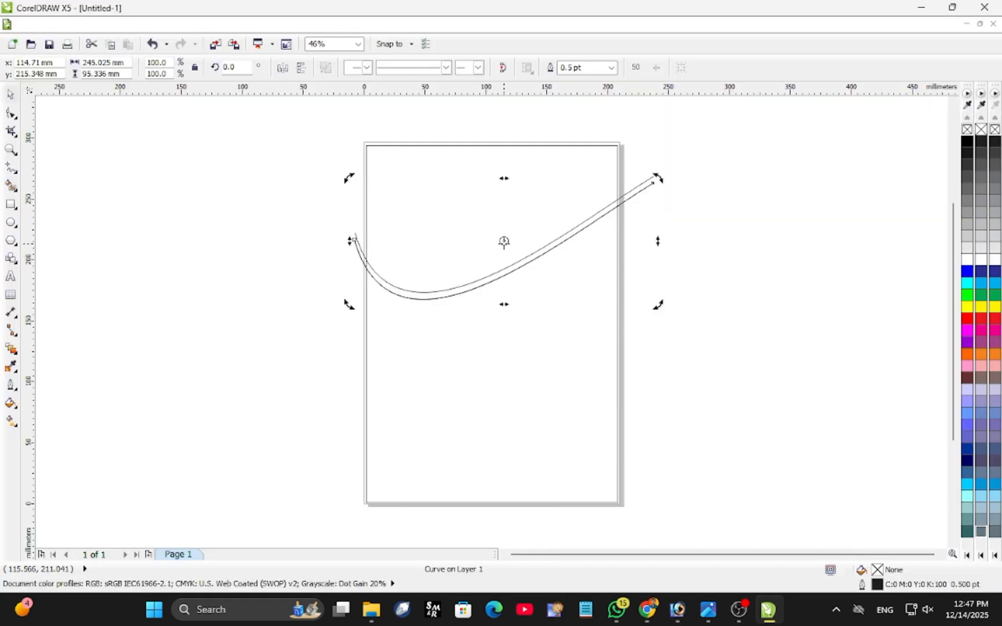
pyautogui.click(504, 240)
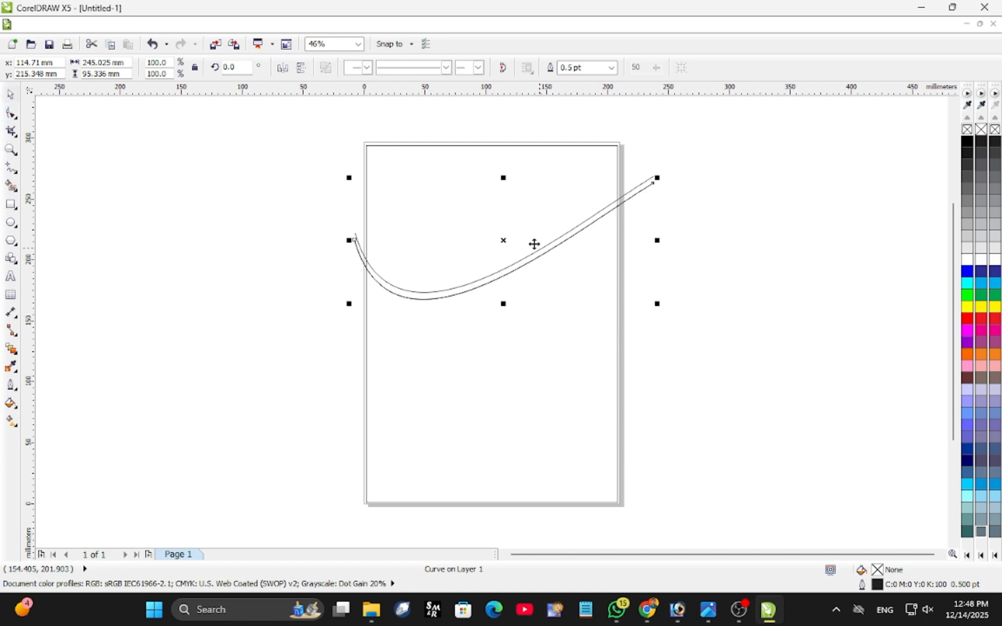
pyautogui.click(499, 237)
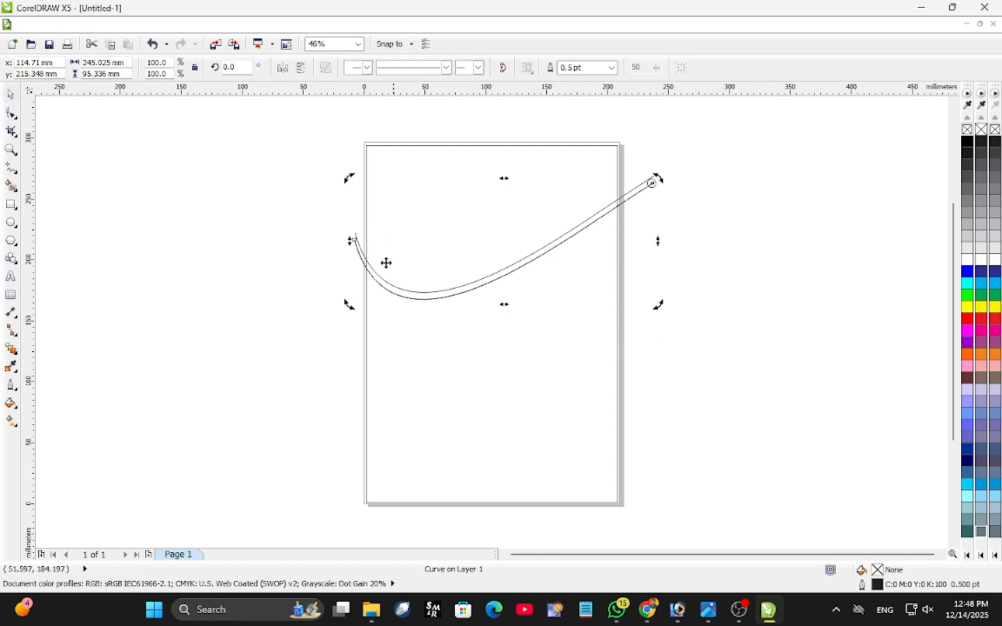
pyautogui.moveTo(348, 176); pyautogui.dragTo(333, 203)
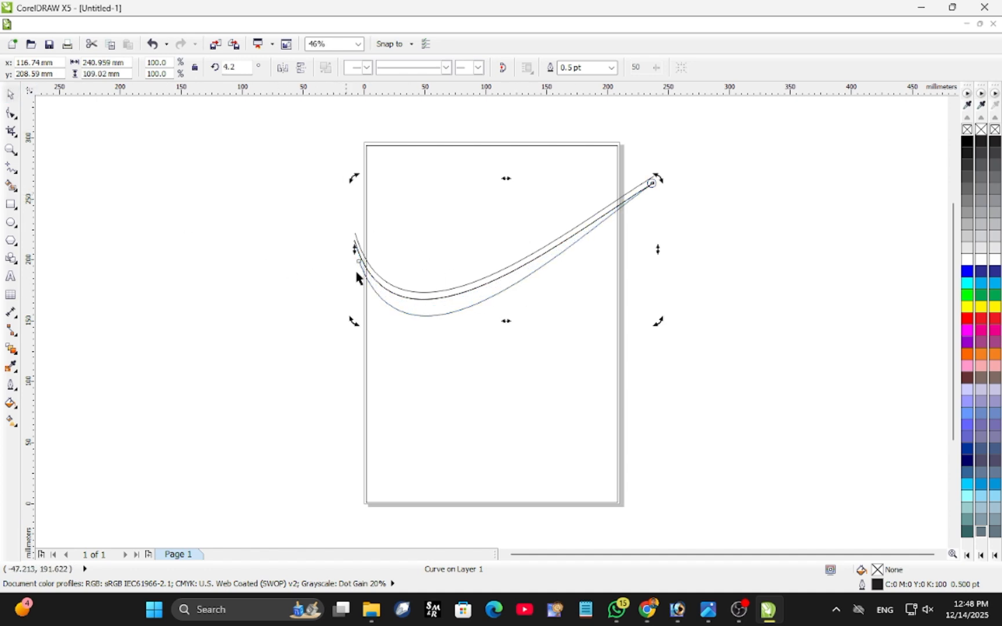
pyautogui.click(511, 277)
pyautogui.moveTo(509, 253); pyautogui.dragTo(502, 252)
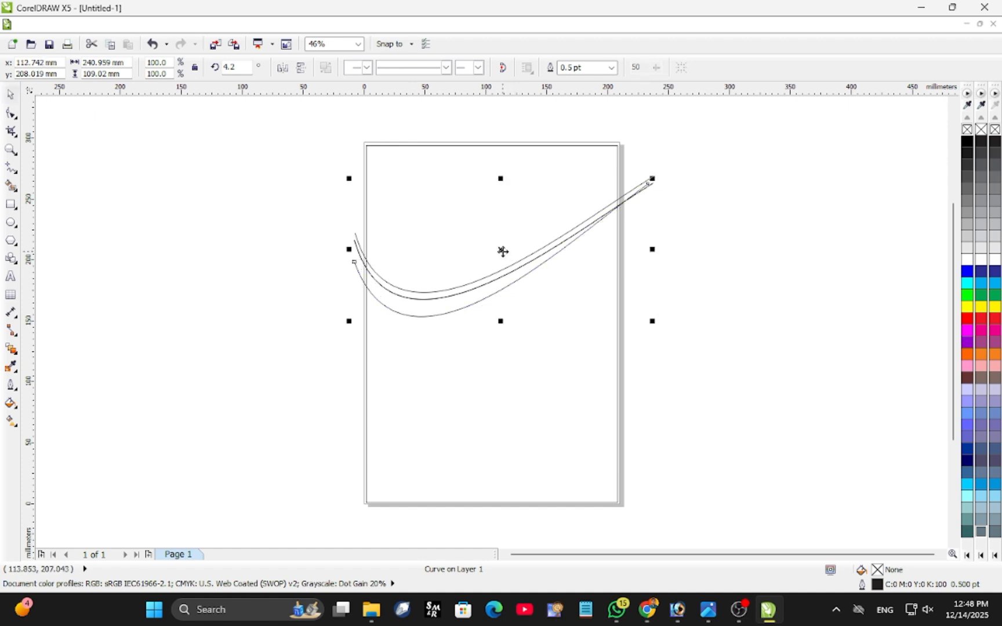
# Smart-fill the band between the lower two curves and the area above the top curve with red.
pyautogui.click(10, 185)
pyautogui.click(404, 308)
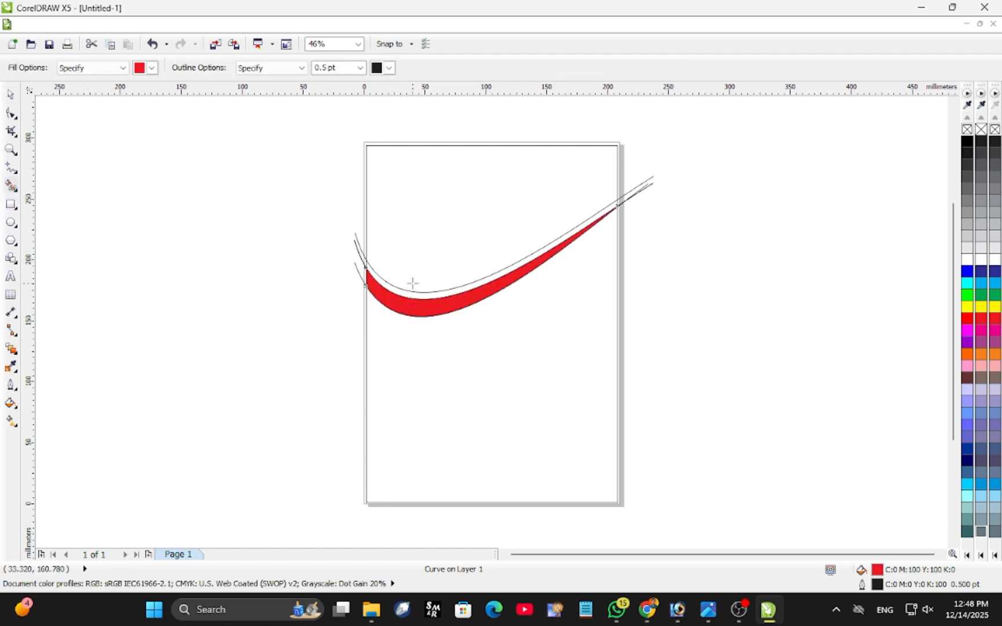
pyautogui.click(499, 218)
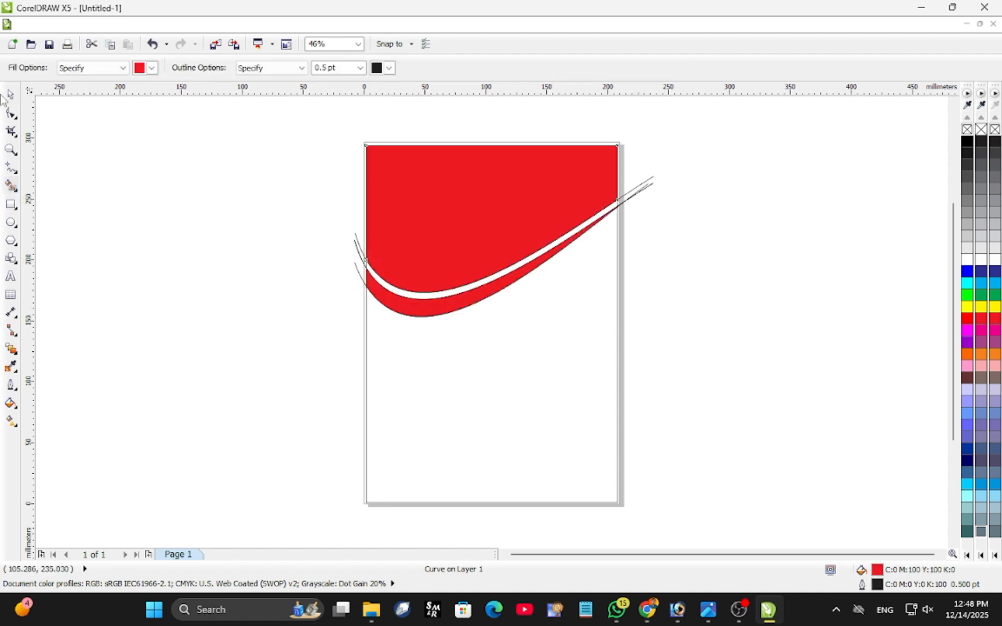
pyautogui.press('space')
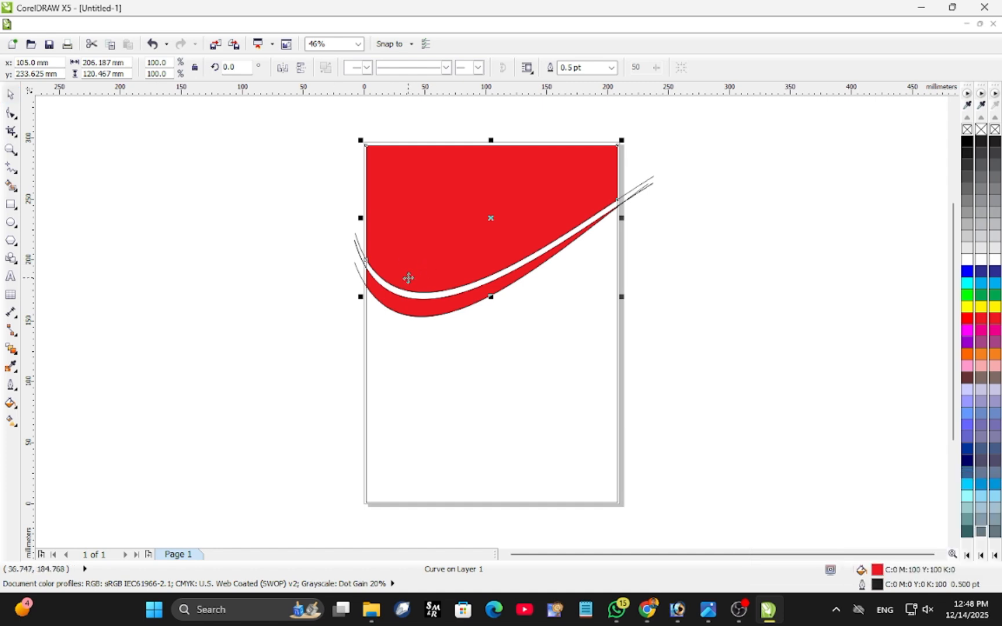
# Delete the three construction curves that extend past the page edges, keeping the red filled shapes.
pyautogui.click(371, 297)
pyautogui.click(360, 271)
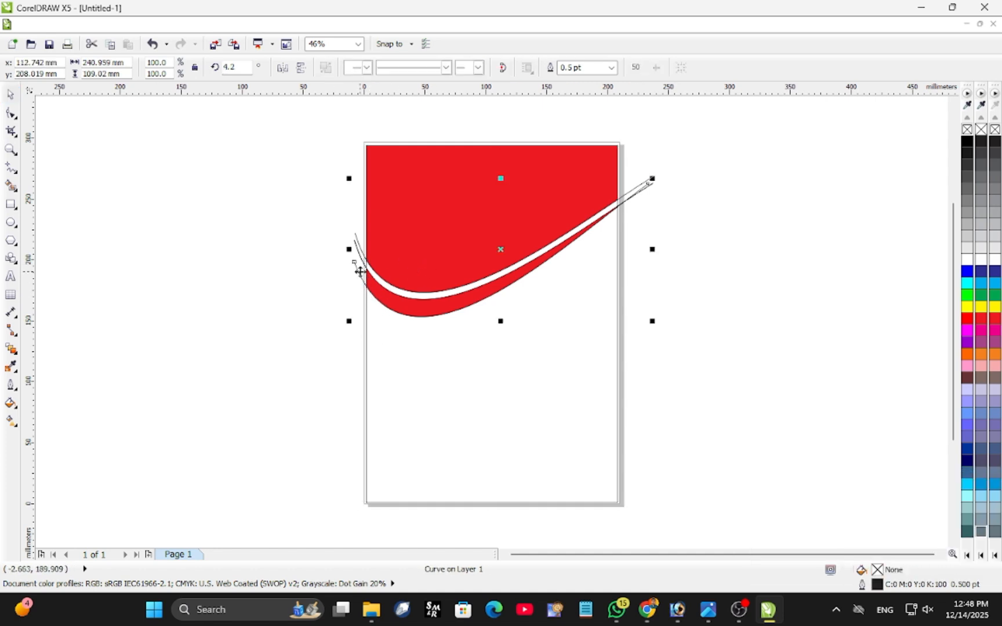
pyautogui.press('Delete')
pyautogui.click(358, 254)
pyautogui.press('Delete')
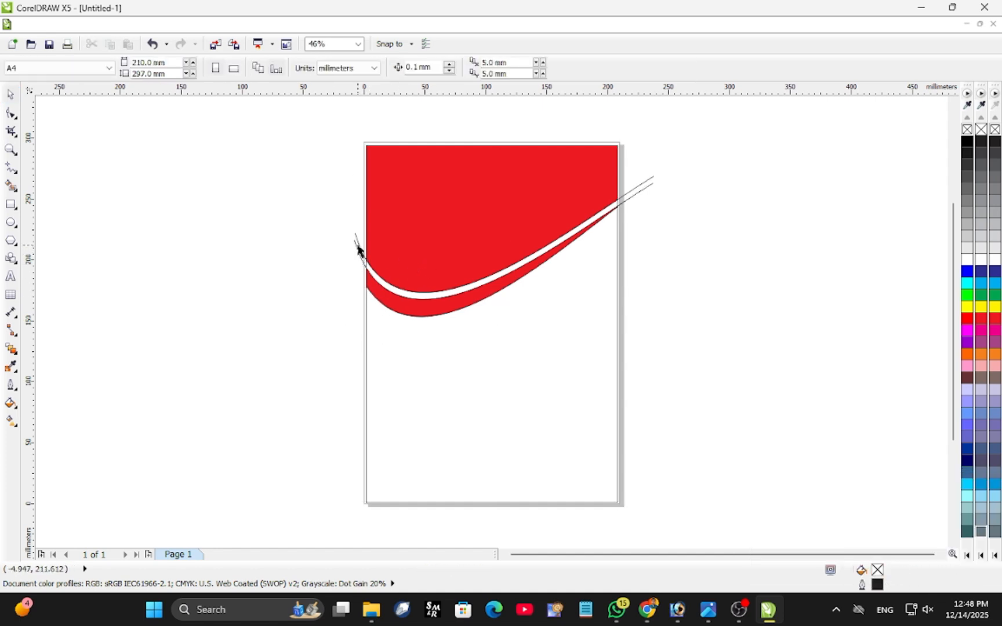
pyautogui.click(357, 246)
pyautogui.press('Delete')
pyautogui.click(357, 240)
pyautogui.press('Delete')
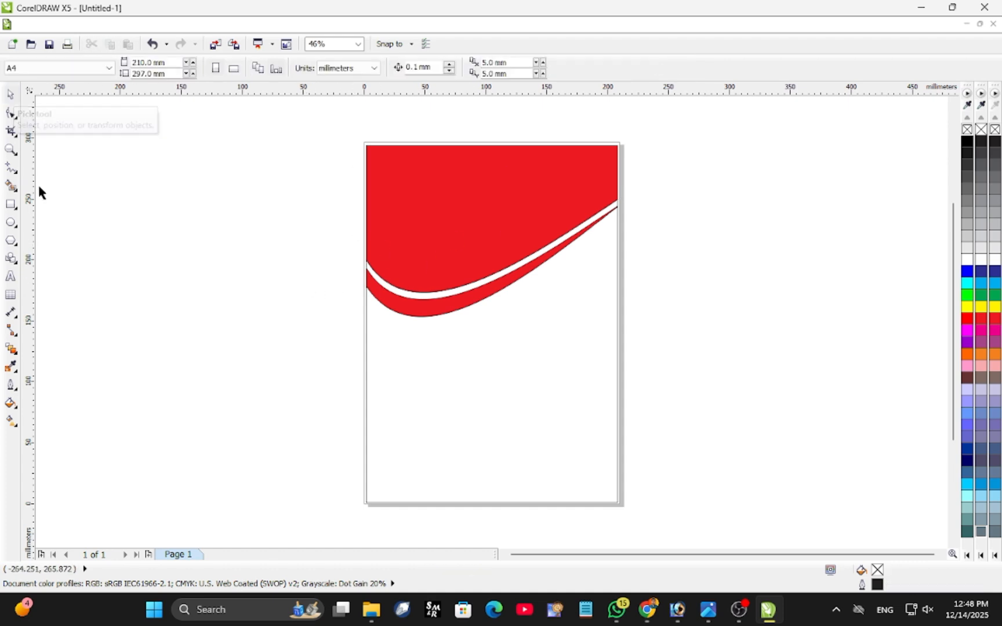
# Draw a full ellipse about 110 mm wide and 98 mm high over the right part of the red header area.
pyautogui.click(11, 222)
pyautogui.moveTo(514, 224); pyautogui.dragTo(600, 300)
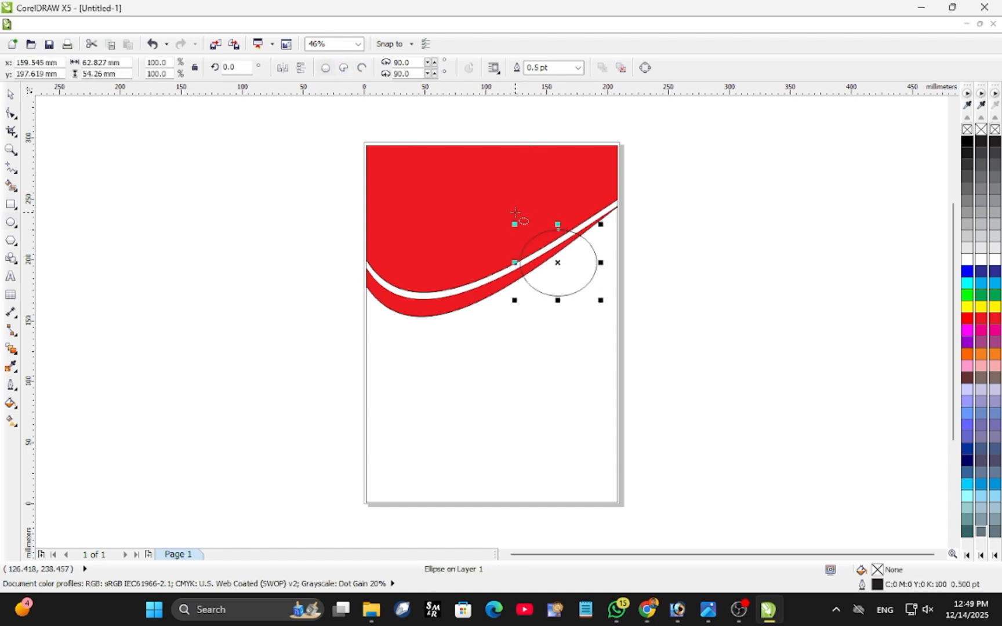
pyautogui.press('Delete')
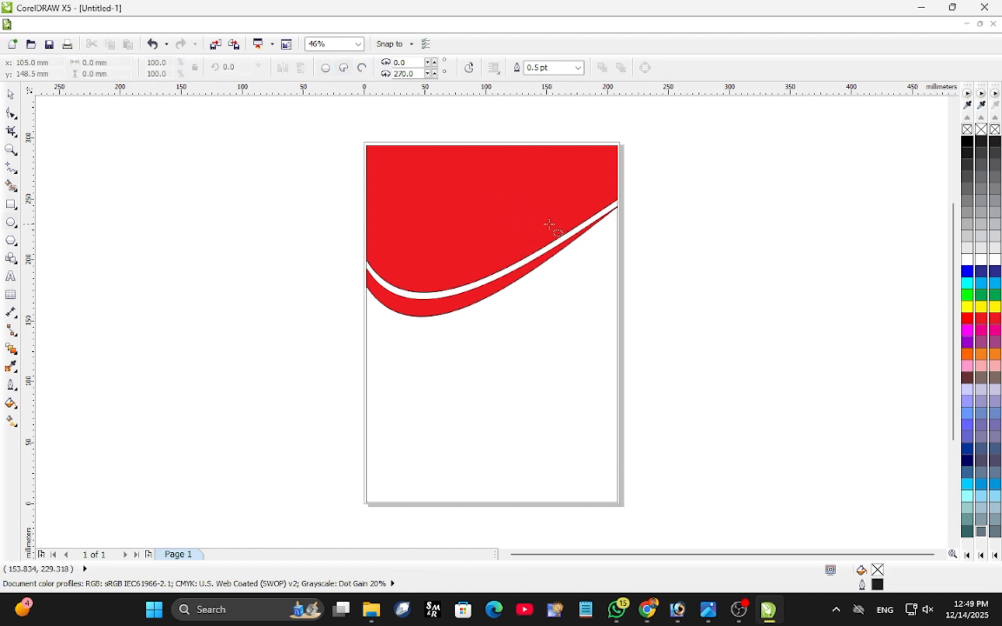
pyautogui.moveTo(471, 159); pyautogui.dragTo(595, 268)
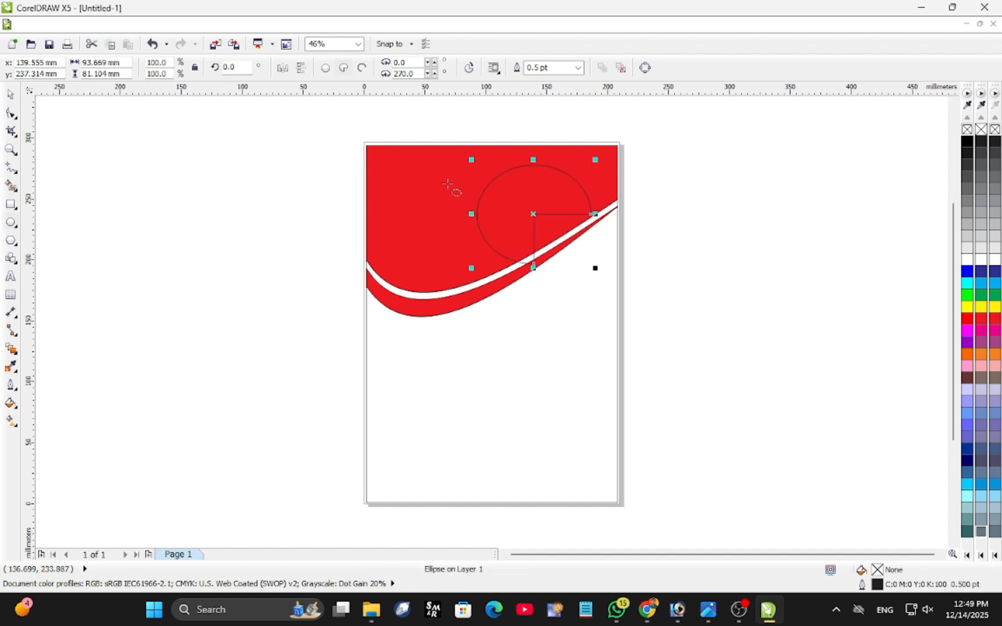
pyautogui.click(325, 67)
pyautogui.moveTo(594, 268); pyautogui.dragTo(612, 280)
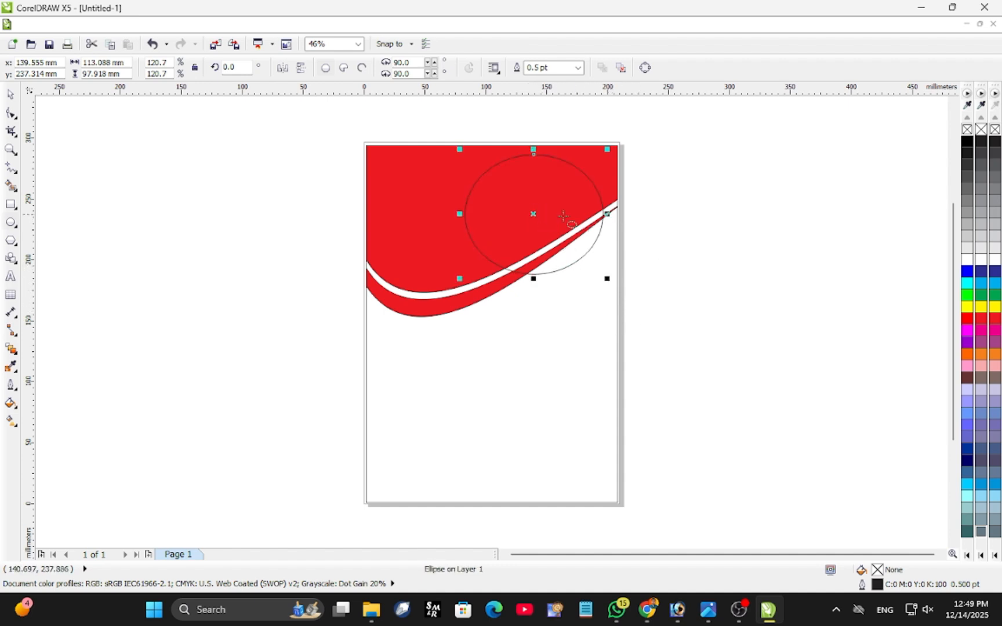
pyautogui.moveTo(607, 214); pyautogui.dragTo(604, 214)
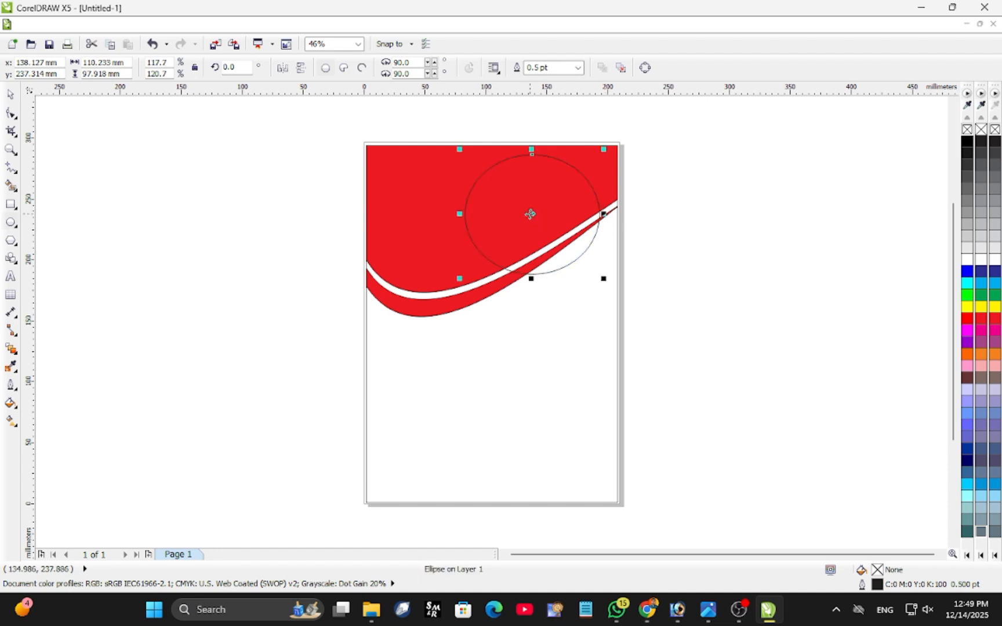
# Move the ellipse down about 38 mm onto the swoosh and narrow it to about 102 mm, removing any stray ellipse.
pyautogui.moveTo(530, 213); pyautogui.dragTo(543, 259)
pyautogui.moveTo(615, 260); pyautogui.dragTo(561, 258)
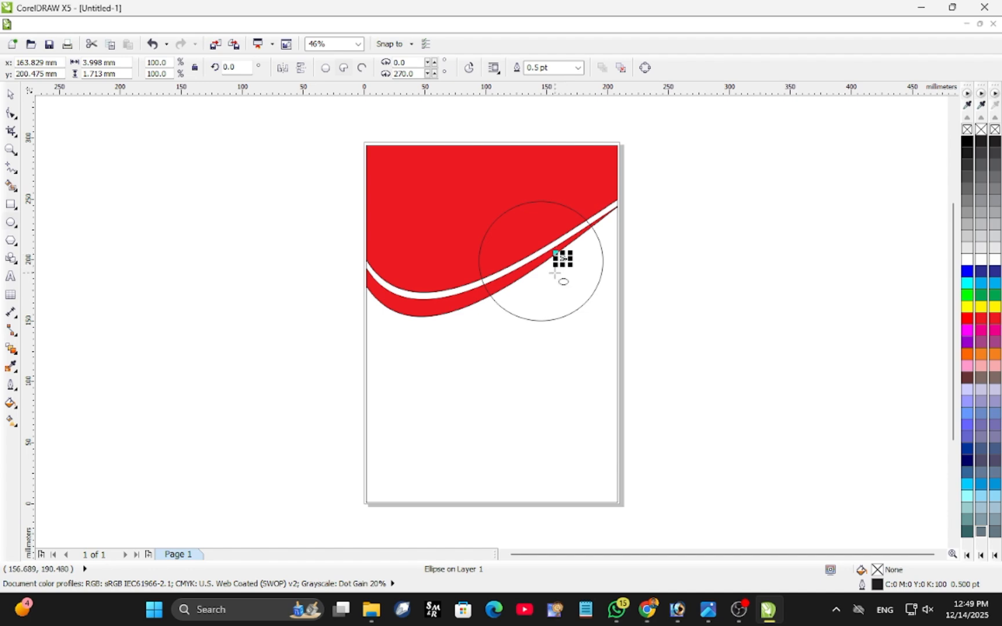
pyautogui.press('Delete')
pyautogui.click(10, 94)
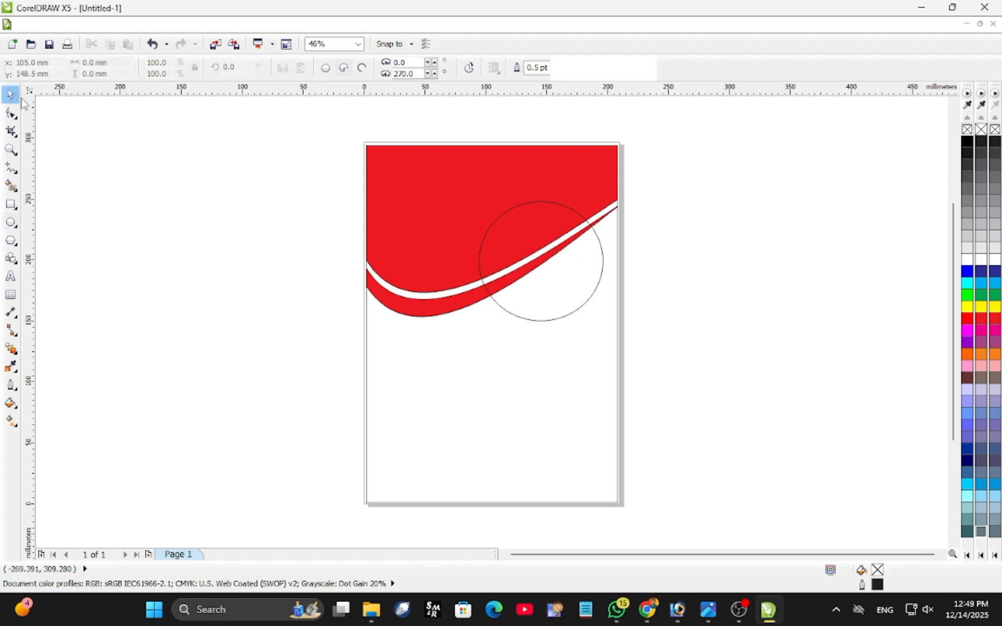
pyautogui.click(921, 7)
pyautogui.click(767, 609)
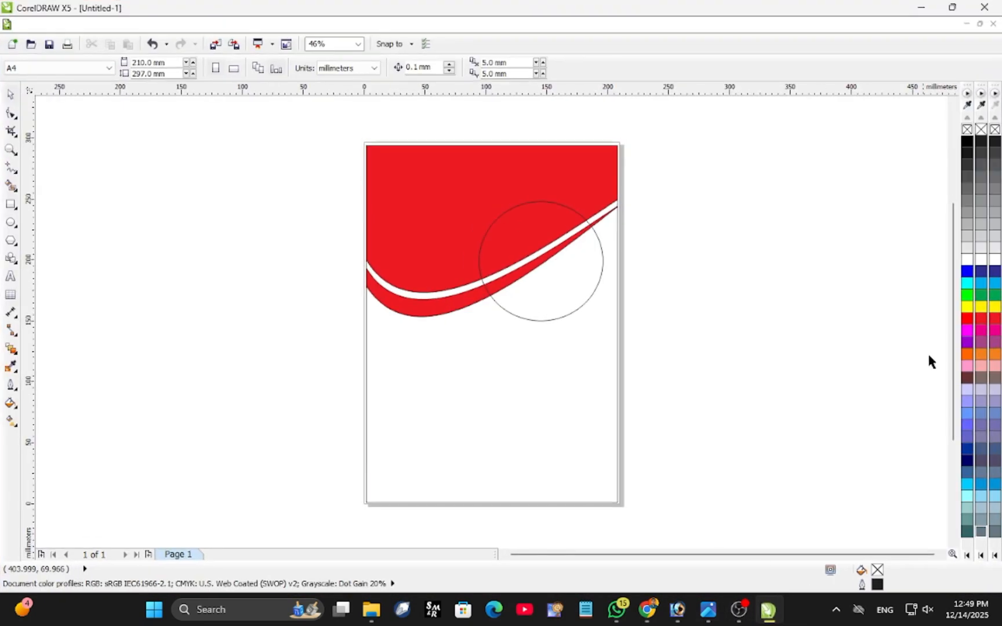
# Fill the circle with white and shift it about 3 mm right and 7 mm down.
pyautogui.click(968, 262)
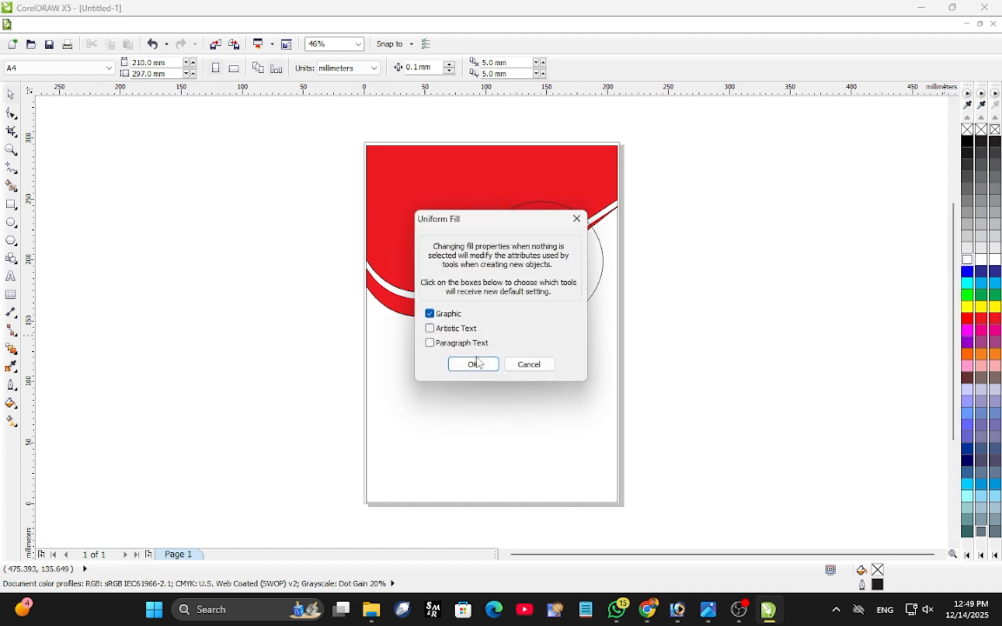
pyautogui.click(473, 363)
pyautogui.click(596, 293)
pyautogui.click(970, 260)
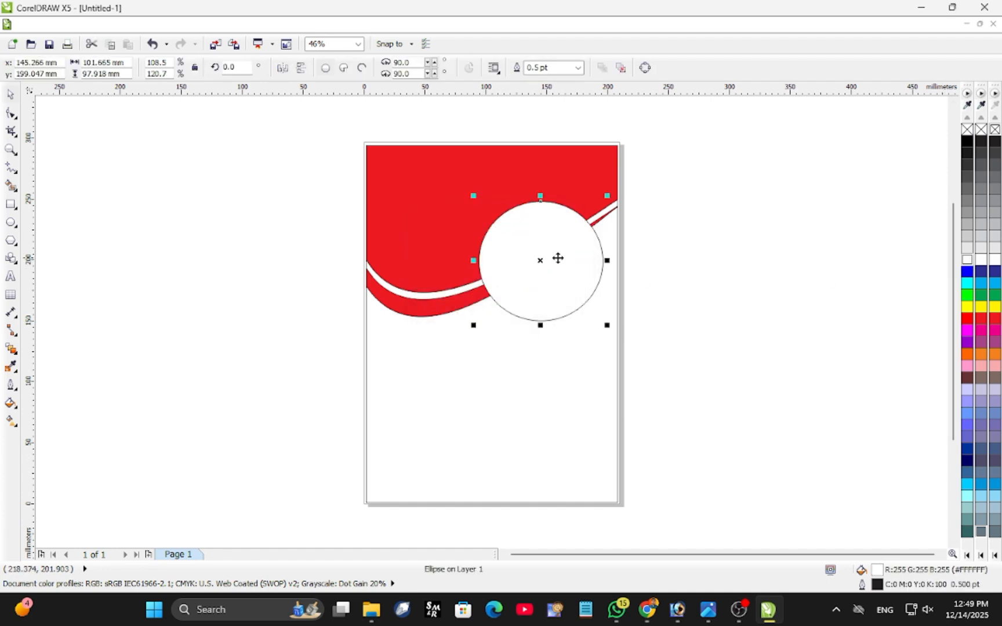
pyautogui.moveTo(538, 264); pyautogui.dragTo(543, 273)
pyautogui.click(543, 273)
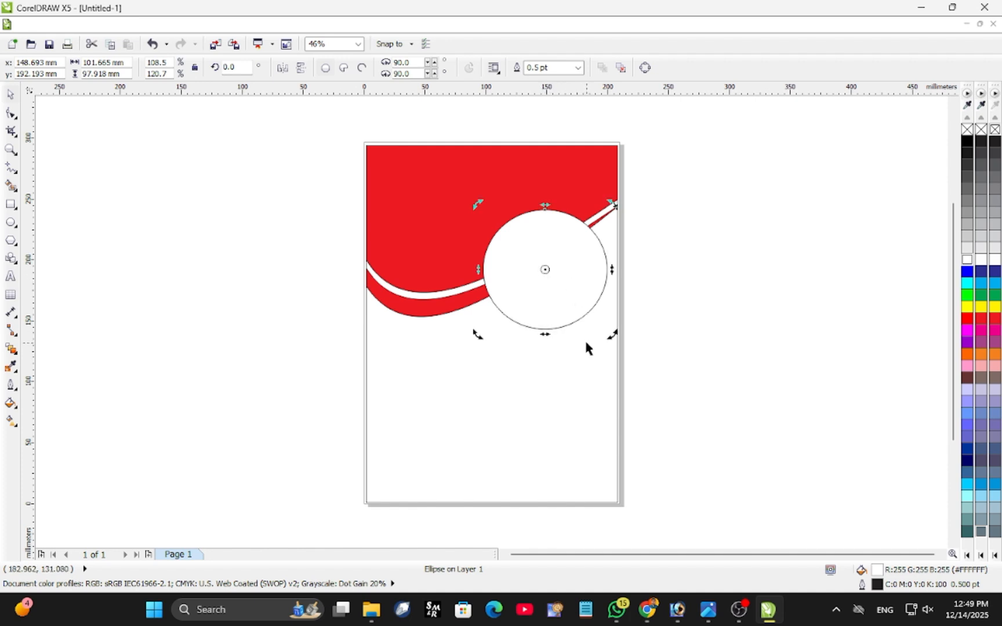
# Create a concentric smaller copy of the white circle, about 93 × 89 mm, and fill it with red (#FF0000).
pyautogui.click(559, 289)
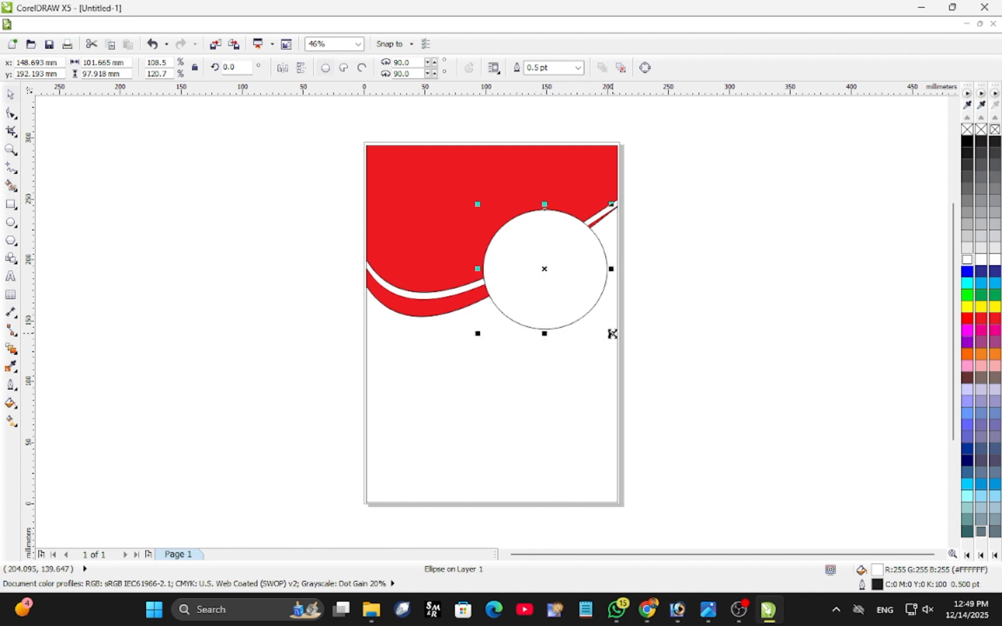
pyautogui.moveTo(612, 334); pyautogui.dragTo(606, 328)
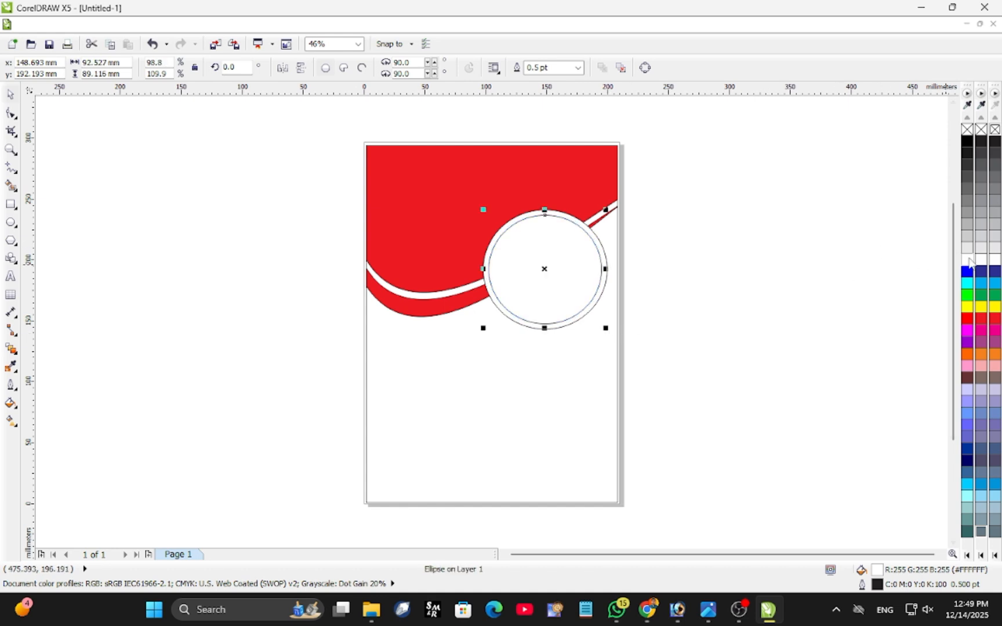
pyautogui.click(967, 318)
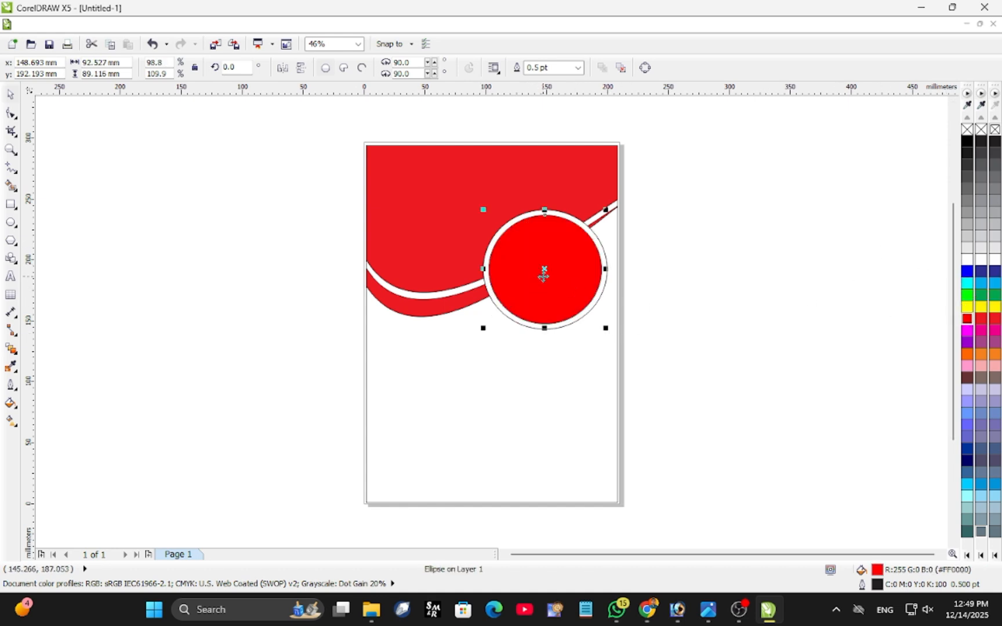
# Remove the outlines of the inner red circle and the outer white circle by setting their width to None.
pyautogui.press('F12')
pyautogui.click(423, 224)
pyautogui.click(395, 233)
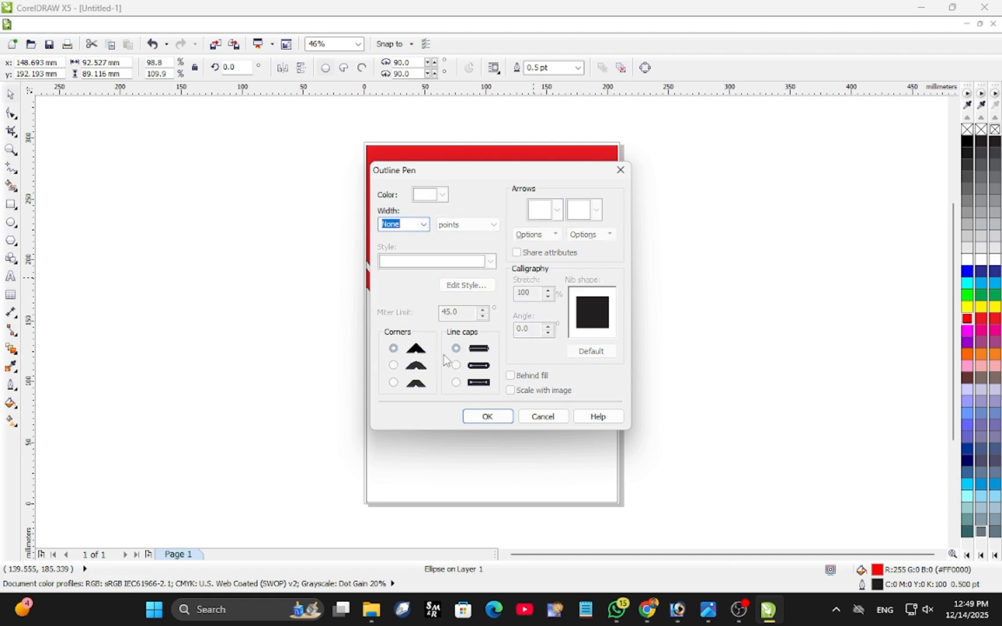
pyautogui.click(487, 417)
pyautogui.click(592, 231)
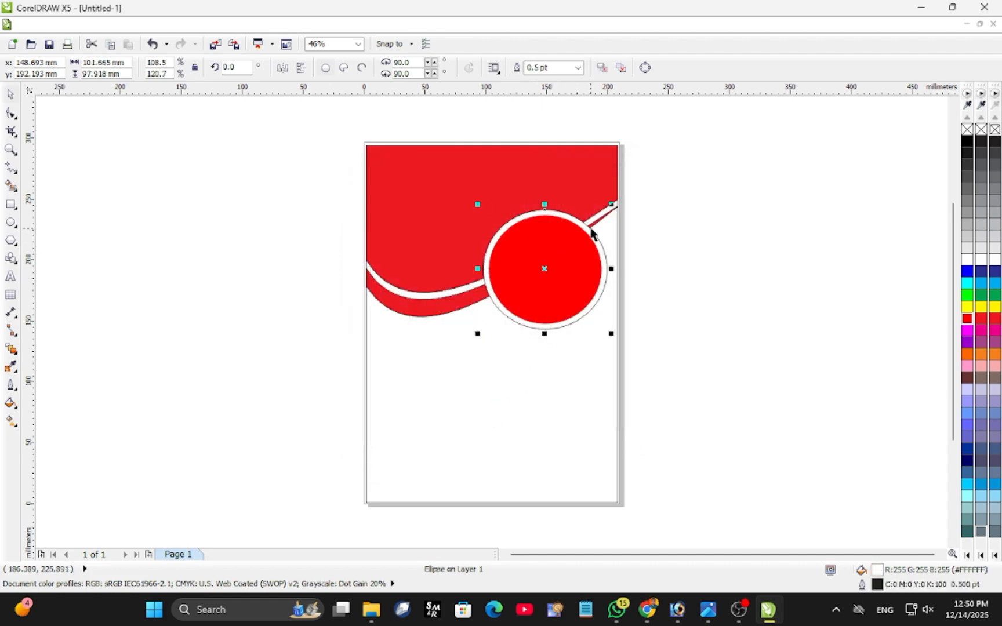
pyautogui.press('F12')
pyautogui.click(424, 224)
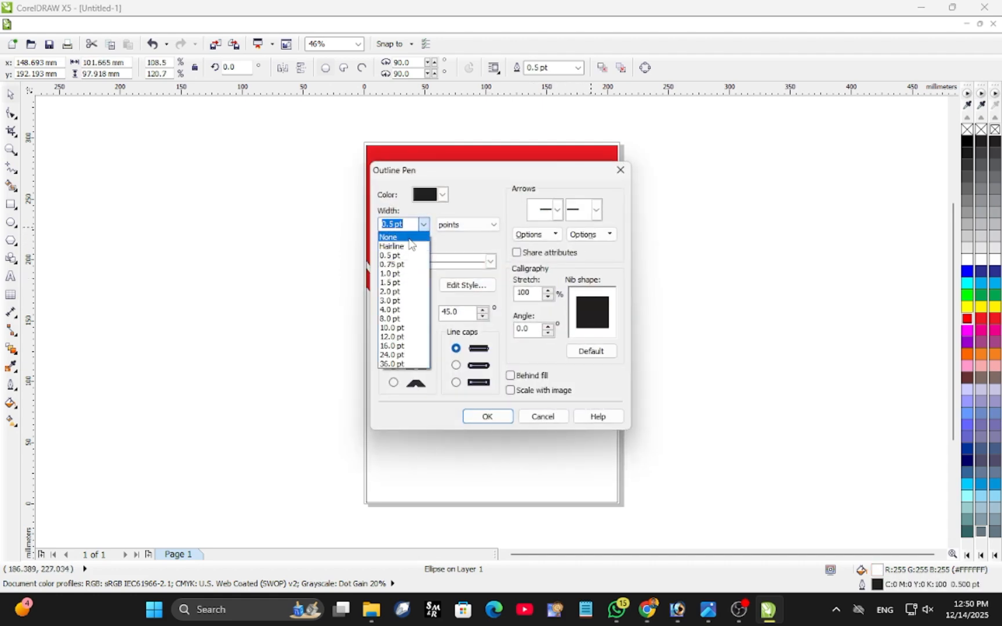
pyautogui.click(396, 233)
pyautogui.click(487, 417)
pyautogui.click(250, 318)
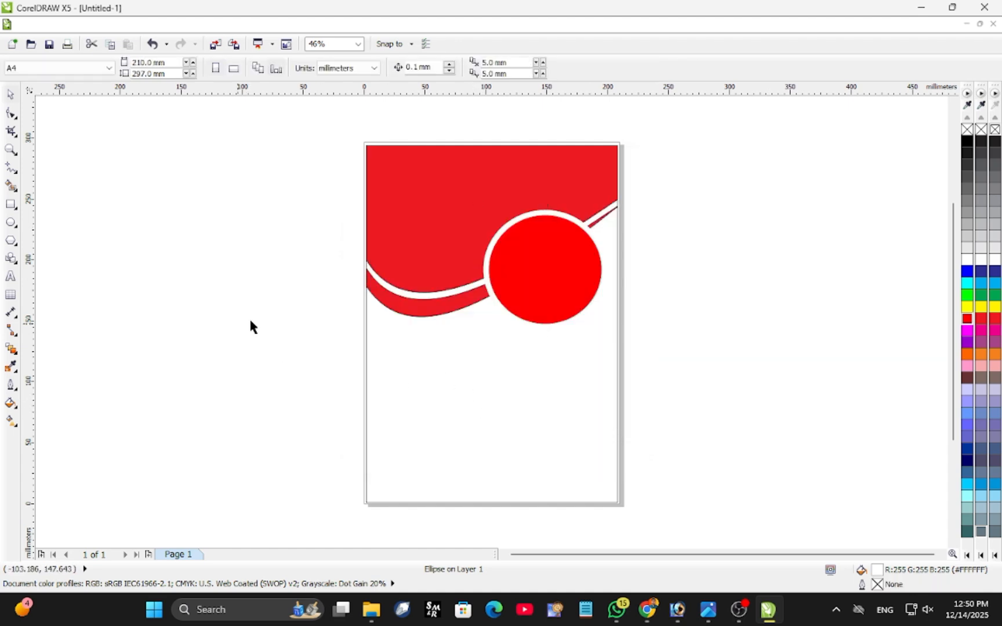
pyautogui.click(597, 227)
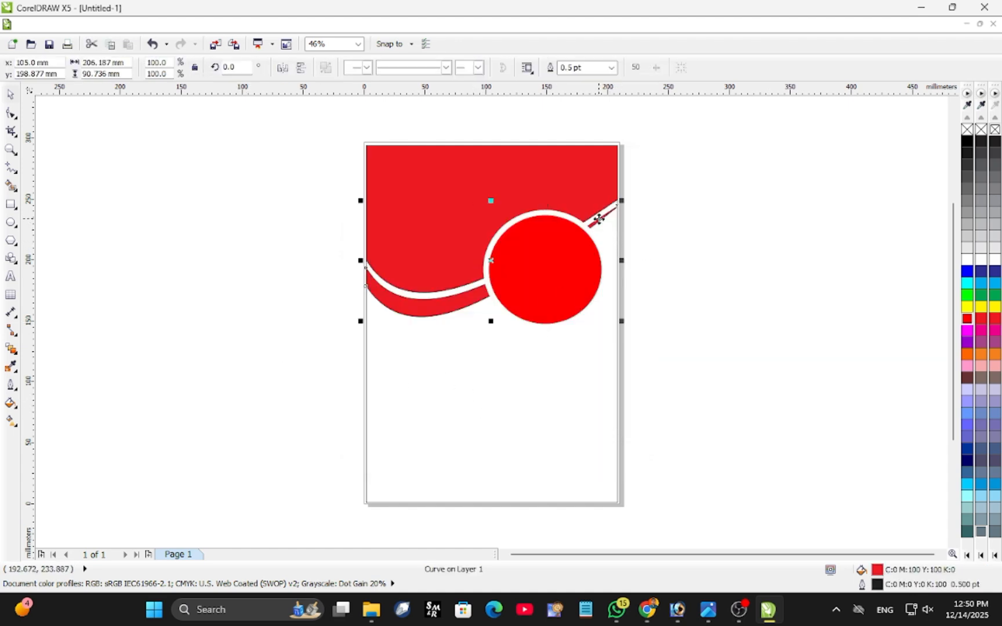
pyautogui.click(169, 326)
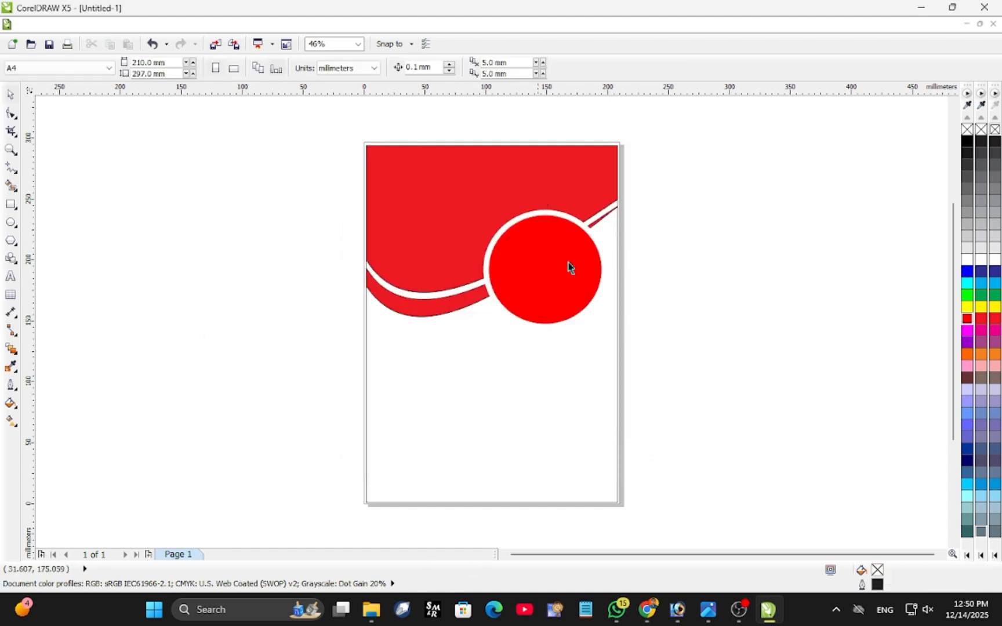
# Import amazing-forest-sunset.jpg from the Desktop and place it beside the page at about 214 × 143 mm.
pyautogui.click(215, 44)
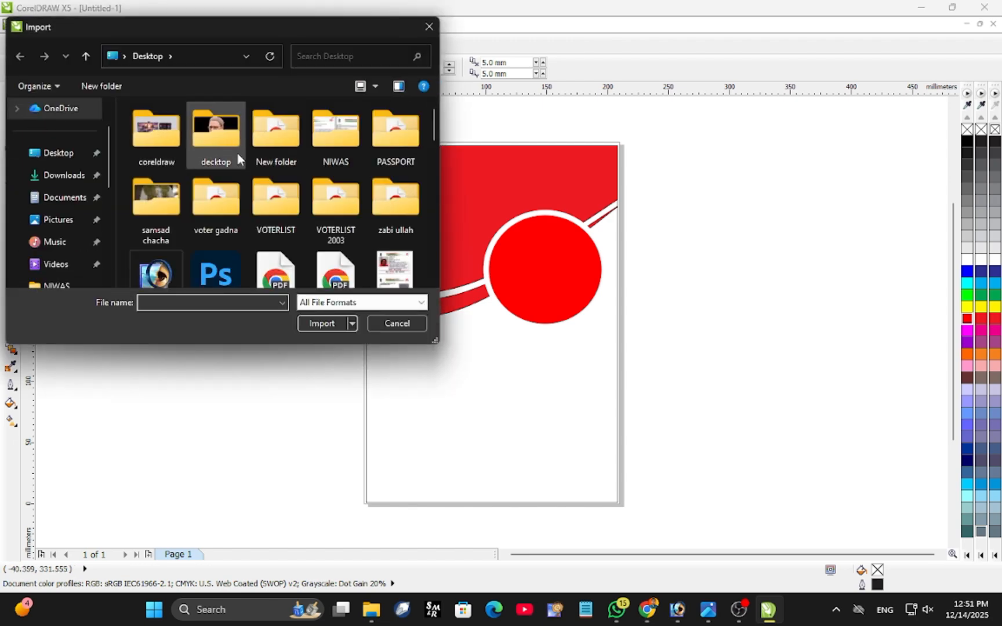
pyautogui.scroll(-10, 235, 154)
pyautogui.scroll(1, 237, 152)
pyautogui.scroll(8, 271, 163)
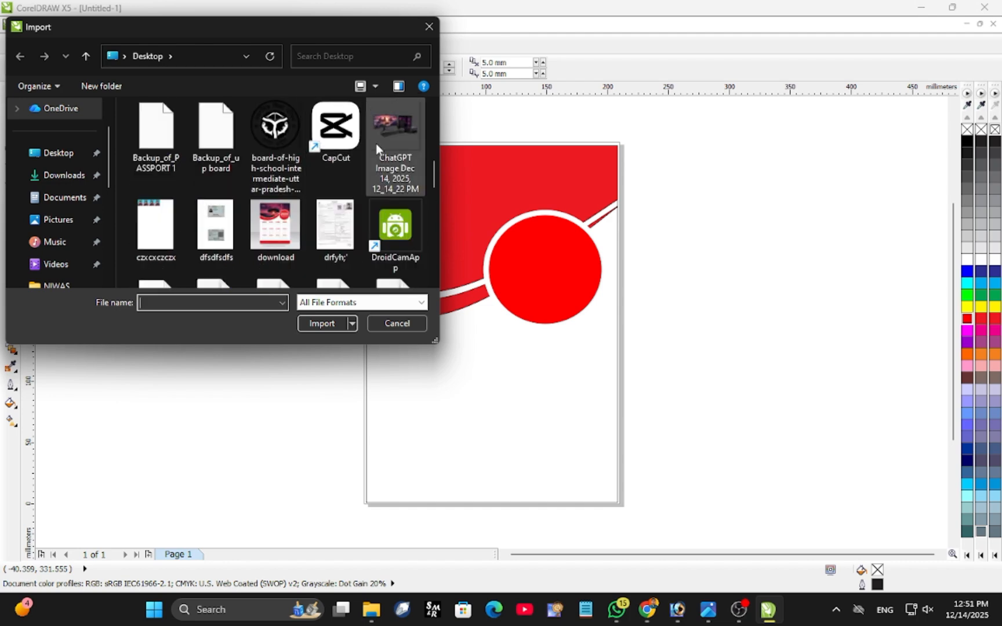
pyautogui.scroll(1, 359, 139)
pyautogui.doubleClick(173, 127)
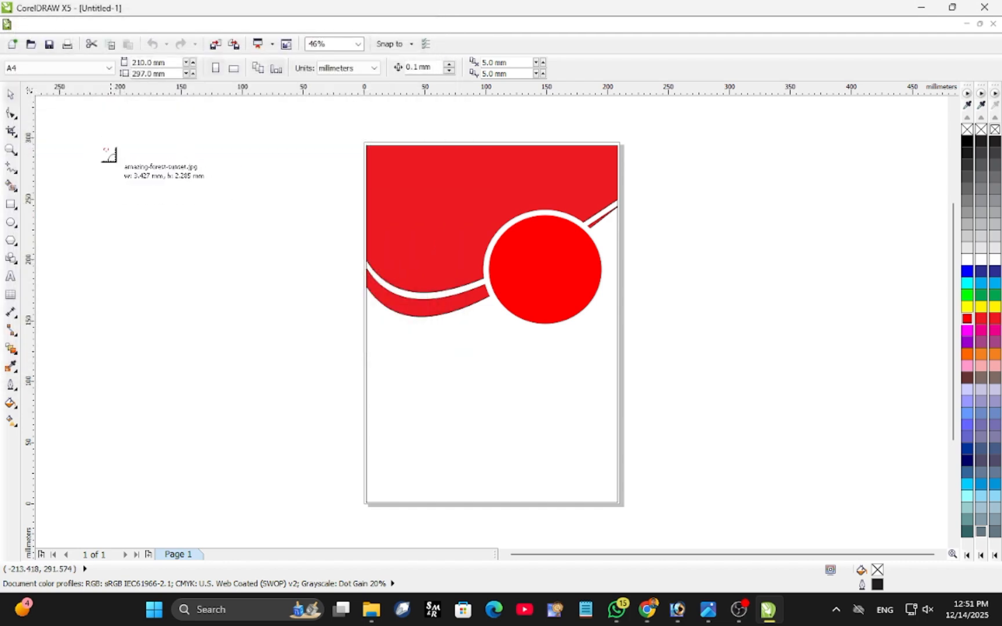
pyautogui.moveTo(104, 149); pyautogui.dragTo(365, 324)
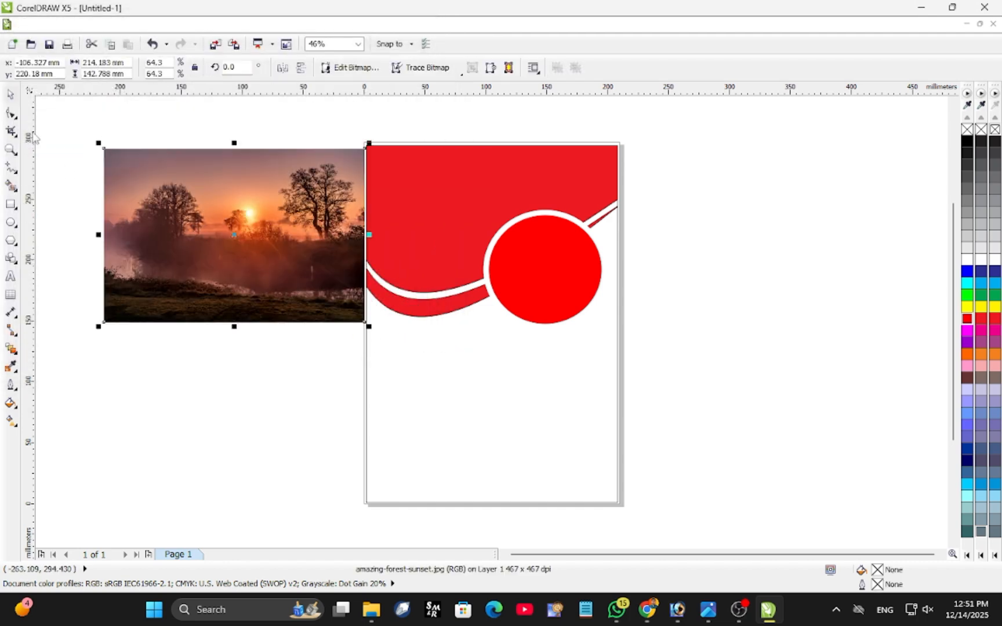
# PowerClip the sunset photo inside the large red header shape.
pyautogui.click(254, 24)
pyautogui.moveTo(247, 225)
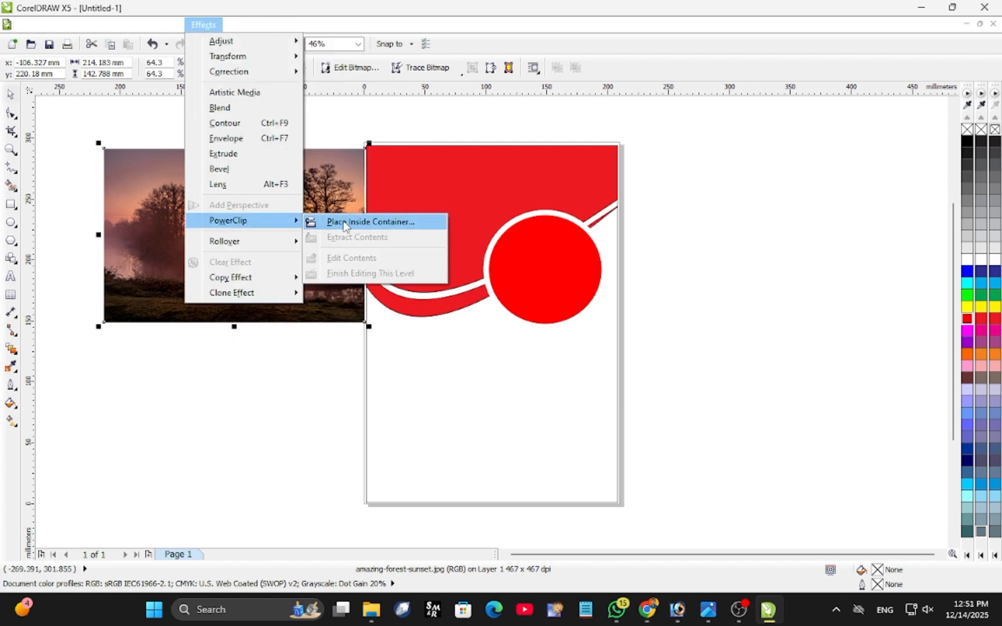
pyautogui.click(324, 221)
pyautogui.click(483, 175)
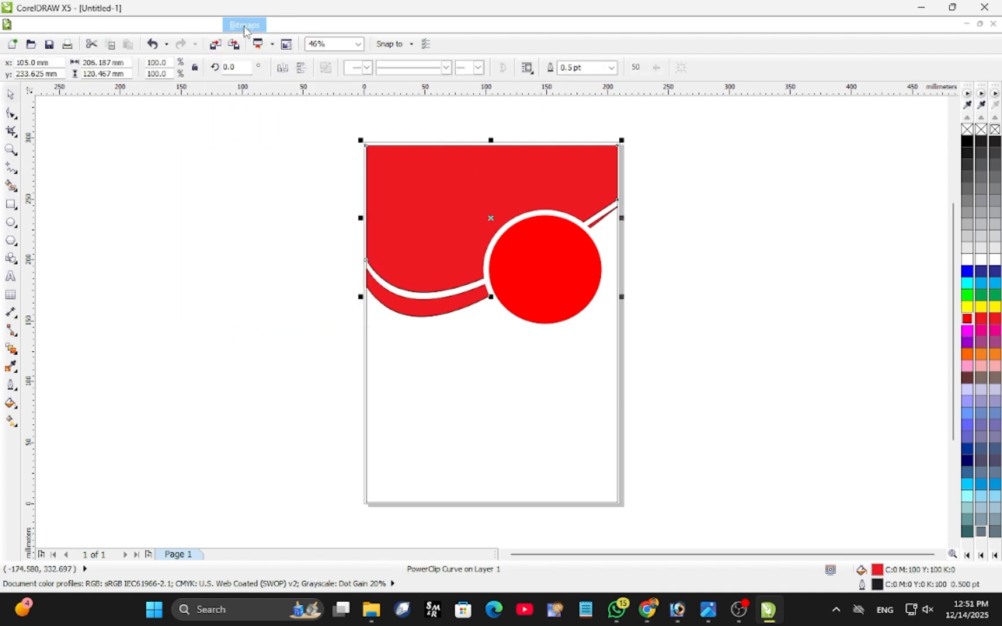
# Edit the PowerClip contents so the photo covers the header shape at about 207 × 124 mm, and finish editing.
pyautogui.click(243, 25)
pyautogui.moveTo(237, 219)
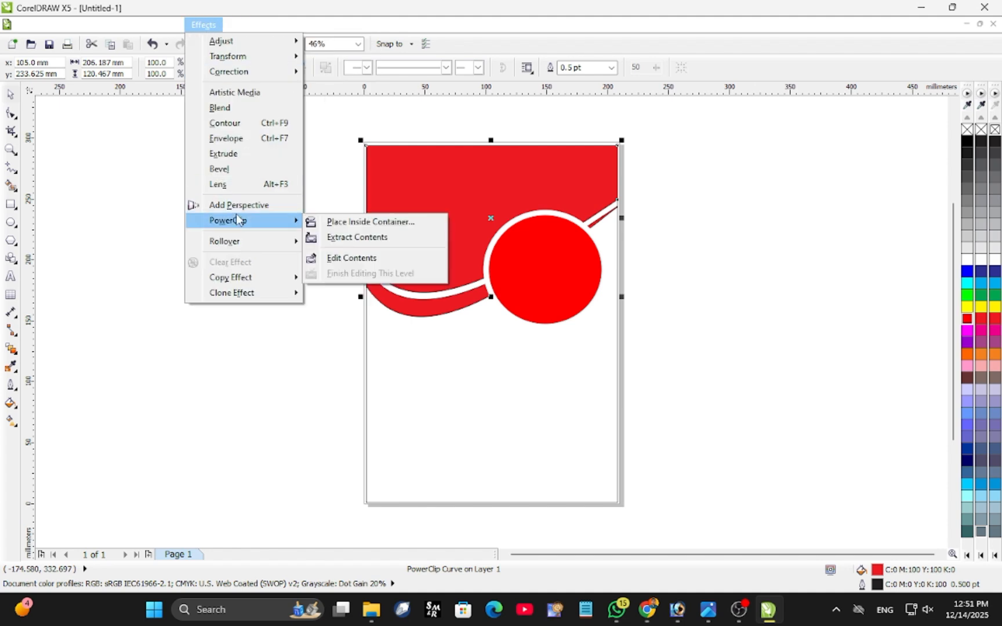
pyautogui.click(328, 258)
pyautogui.moveTo(512, 224); pyautogui.dragTo(516, 220)
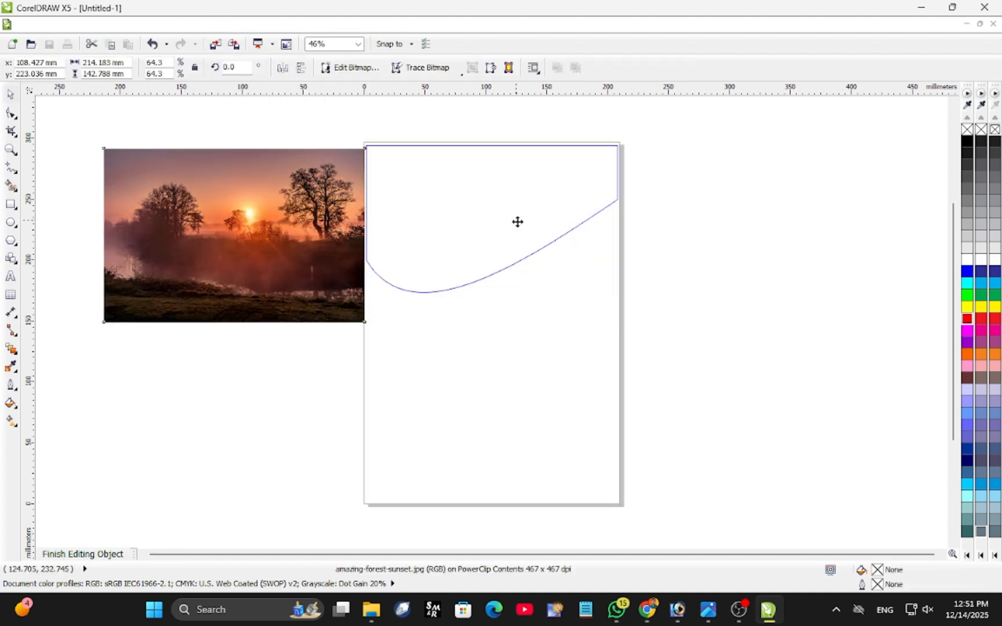
pyautogui.moveTo(632, 324)
pyautogui.mouseDown()
pyautogui.moveTo(621, 315)
pyautogui.moveTo(630, 309)
pyautogui.moveTo(646, 319)
pyautogui.mouseUp()
pyautogui.moveTo(490, 319); pyautogui.dragTo(491, 299)
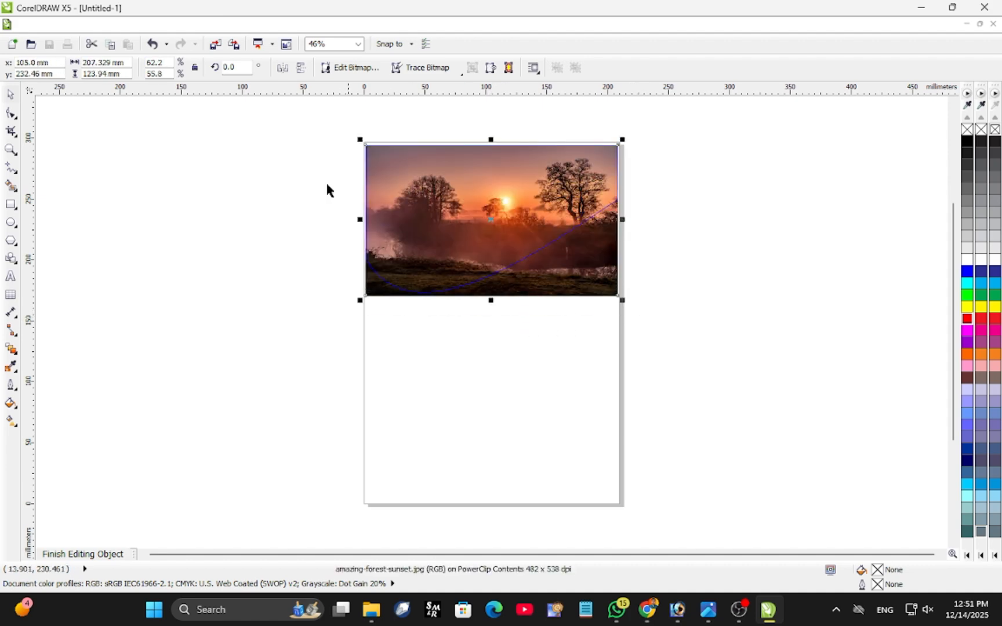
pyautogui.click(203, 24)
pyautogui.moveTo(240, 224)
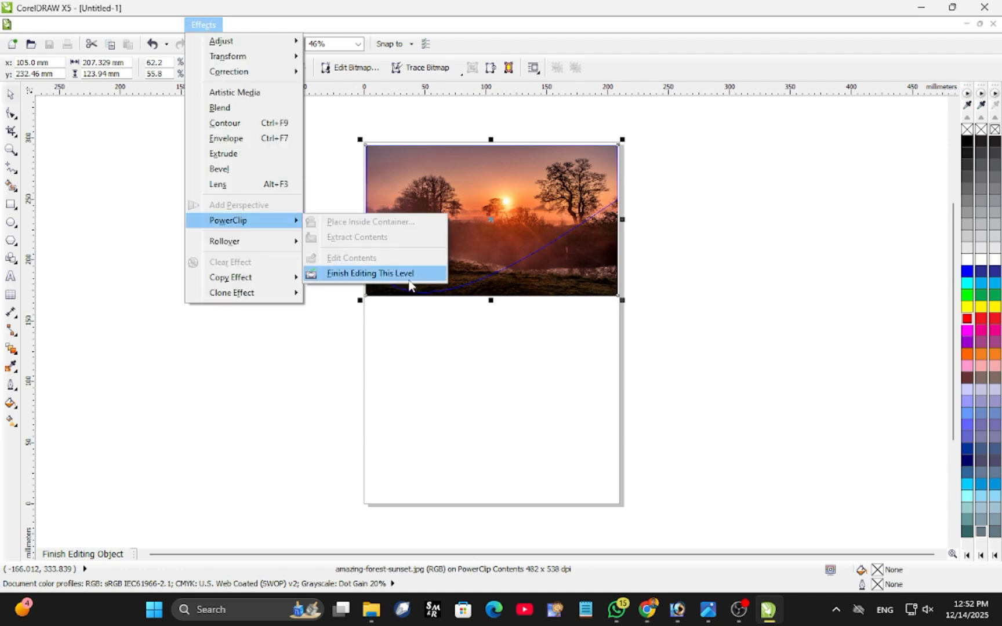
pyautogui.click(405, 275)
pyautogui.click(226, 251)
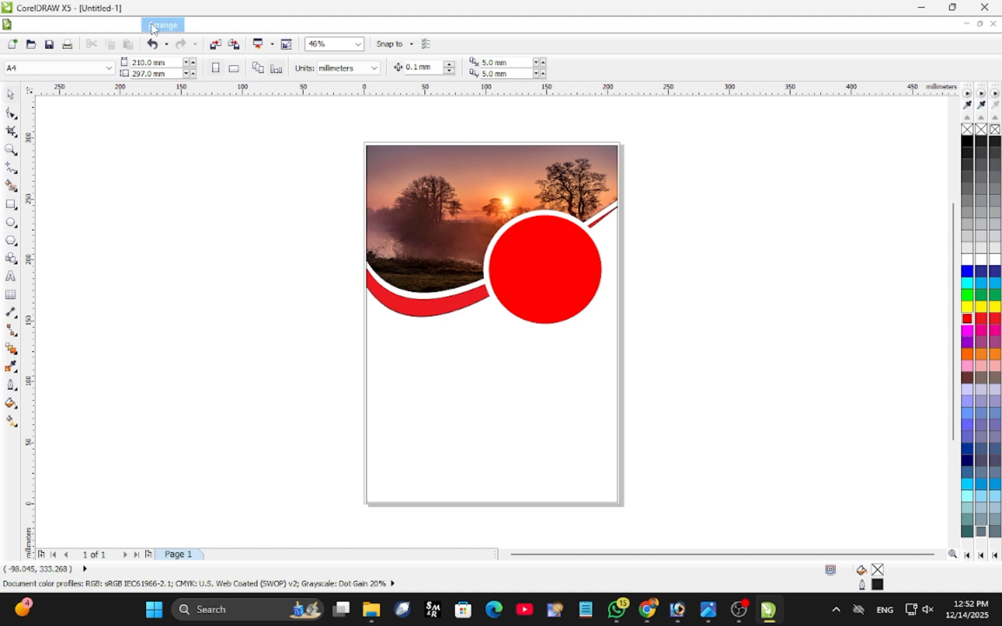
# Run the macro from the CalendarWizard project to open the Oberon Calendar Wizard.
pyautogui.click(275, 23)
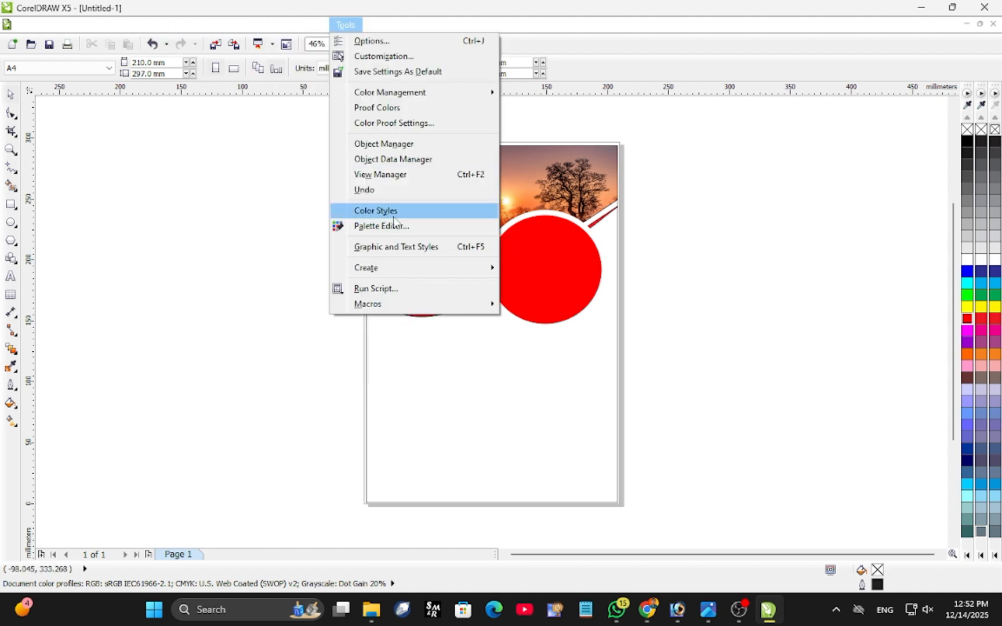
pyautogui.moveTo(367, 303)
pyautogui.moveTo(411, 304)
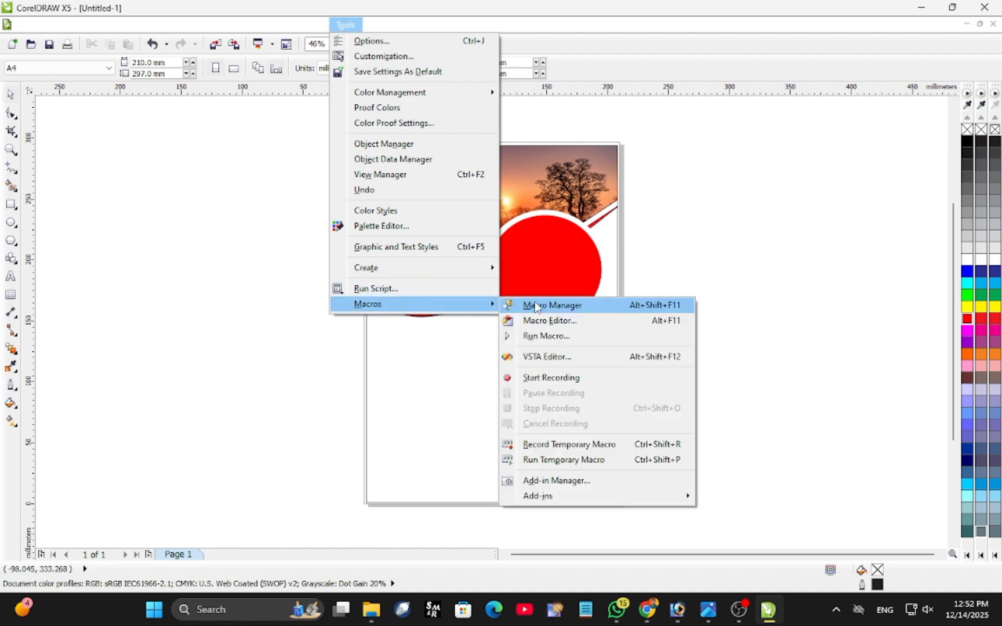
pyautogui.click(541, 334)
pyautogui.click(478, 353)
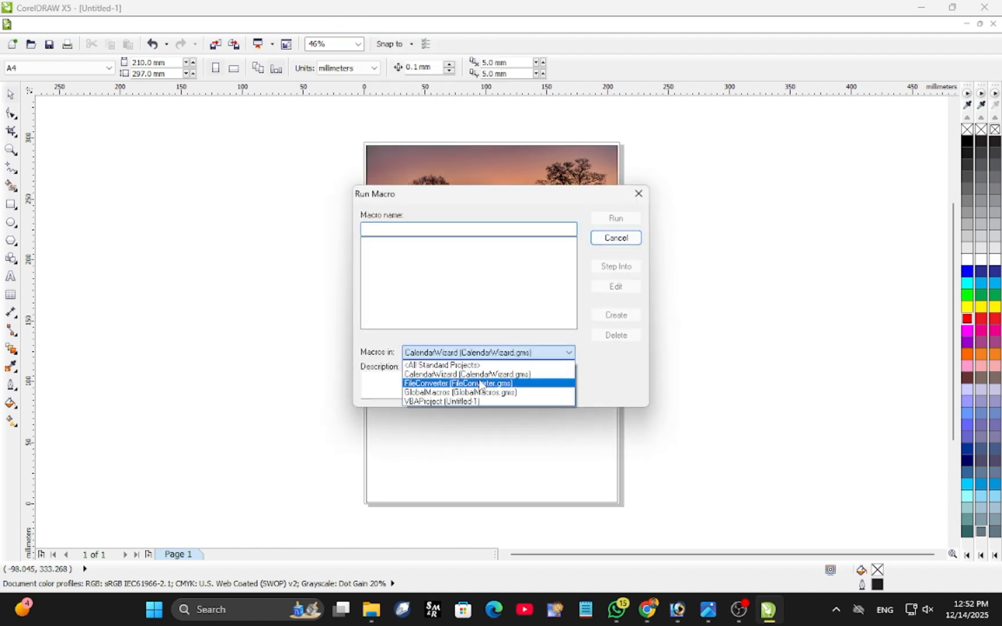
pyautogui.click(477, 380)
pyautogui.click(623, 219)
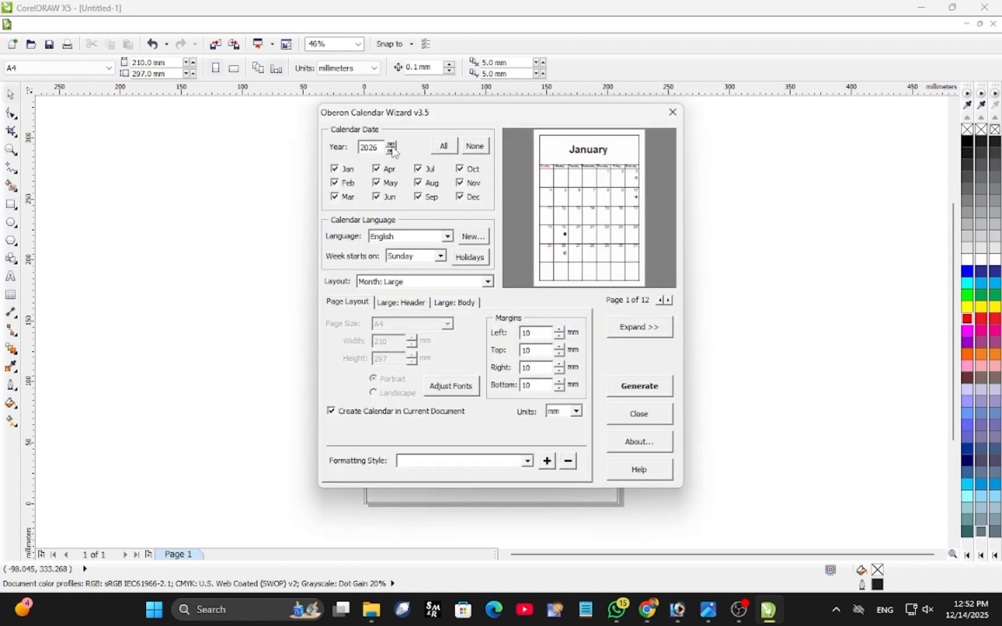
# Try the layouts Year: Image + 12 Small [Top], Year: Image + 12 Small [4x3] and Month: Large + 12 Small [Bottom].
pyautogui.click(487, 281)
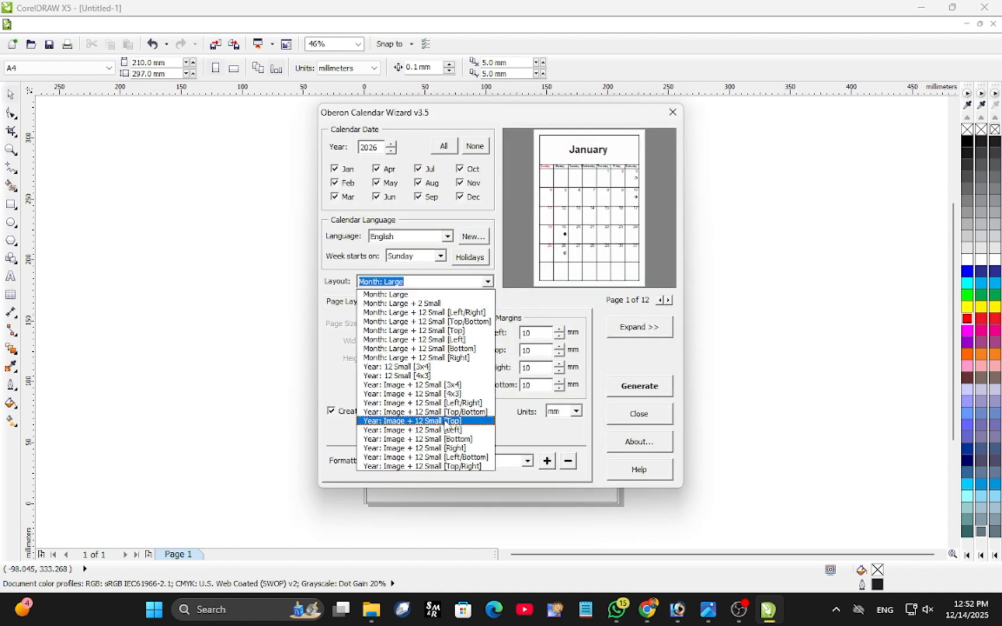
pyautogui.click(446, 422)
pyautogui.click(487, 282)
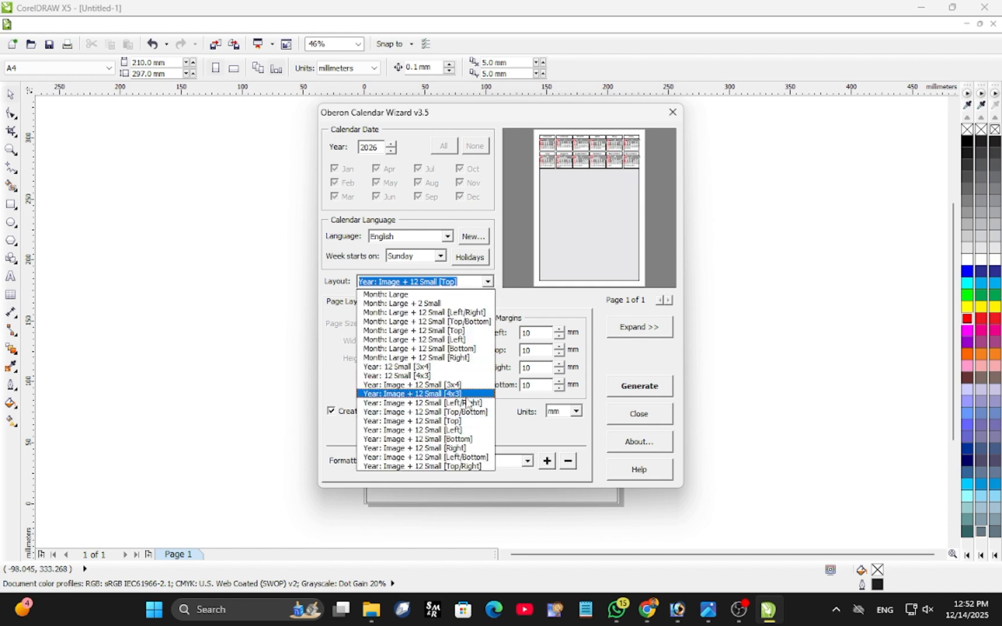
pyautogui.click(441, 394)
pyautogui.click(488, 283)
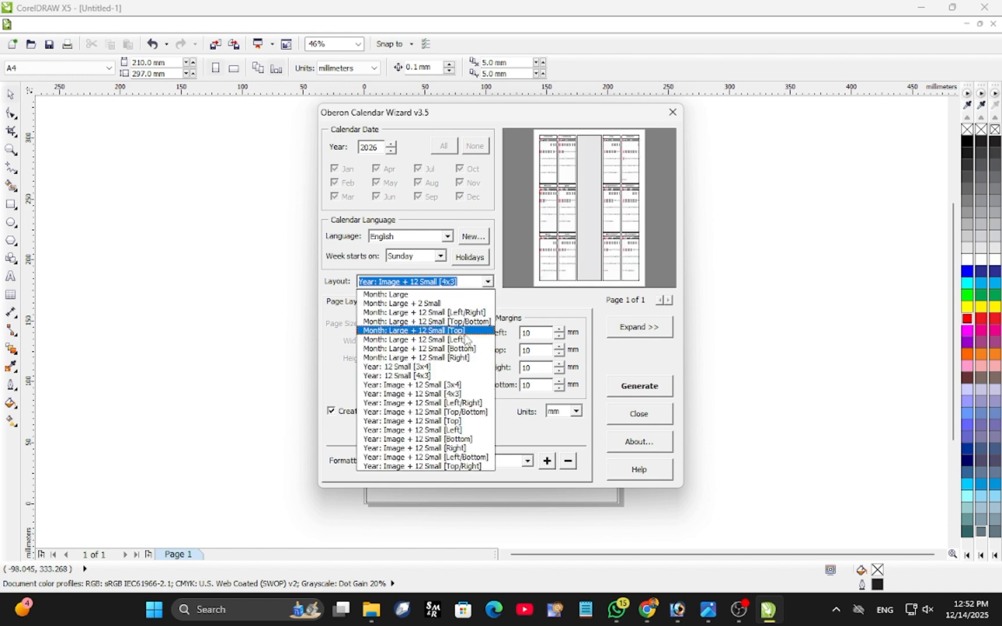
pyautogui.click(458, 349)
# Generate the 2026 calendar in the Year: Image + 12 Small [Right] layout and delete its grey image placeholder.
pyautogui.click(488, 282)
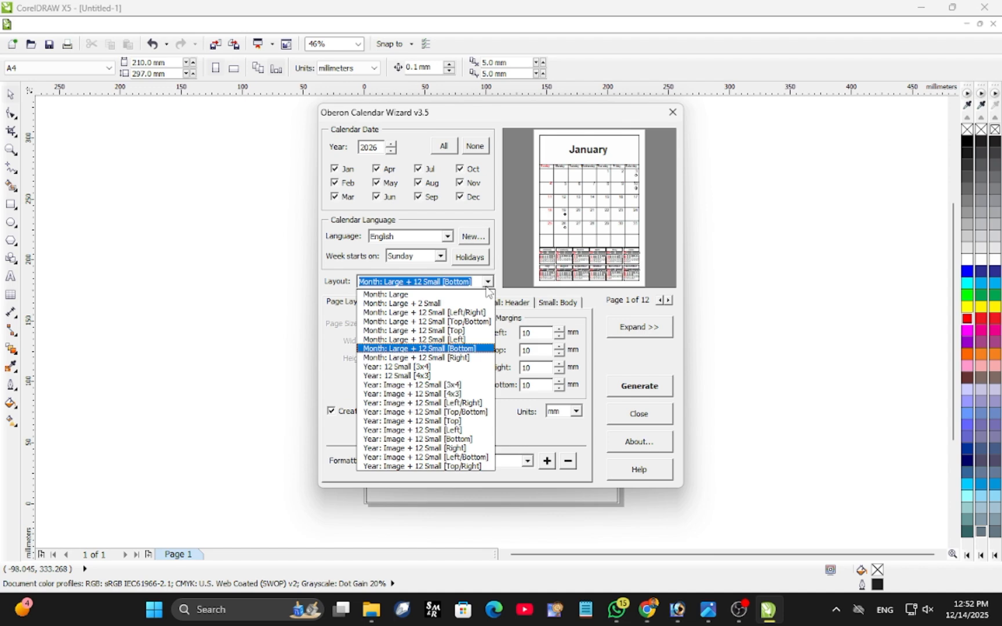
pyautogui.click(468, 447)
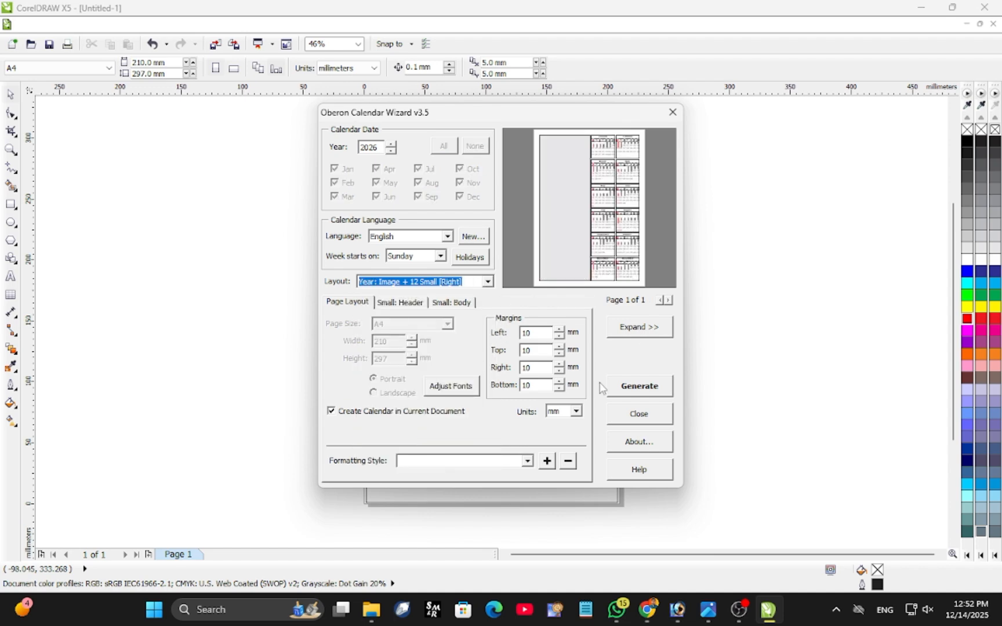
pyautogui.click(648, 387)
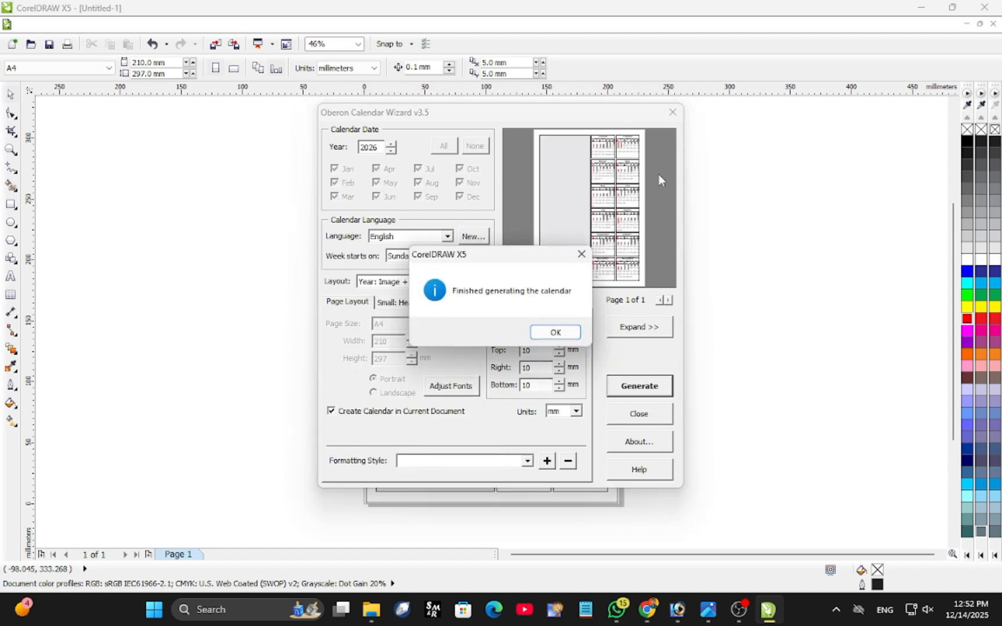
pyautogui.click(571, 332)
pyautogui.click(673, 112)
pyautogui.click(457, 317)
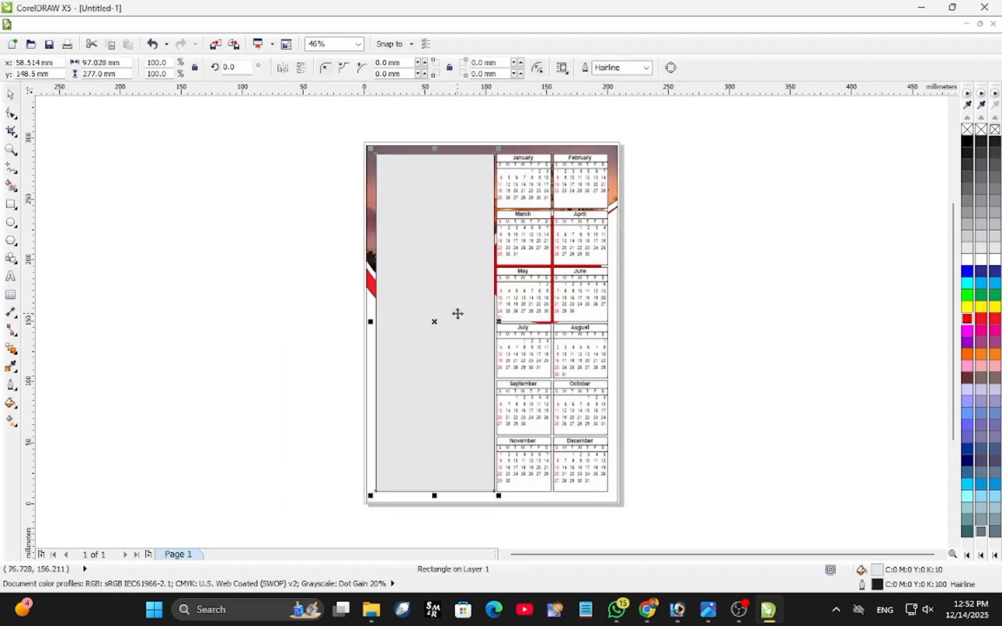
pyautogui.press('Delete')
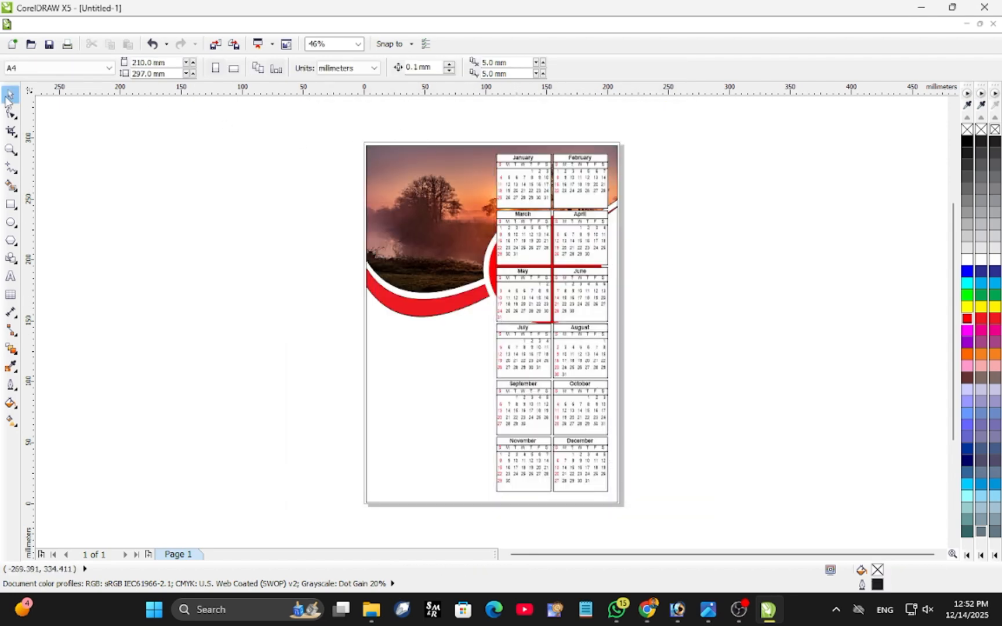
pyautogui.moveTo(486, 125); pyautogui.dragTo(656, 531)
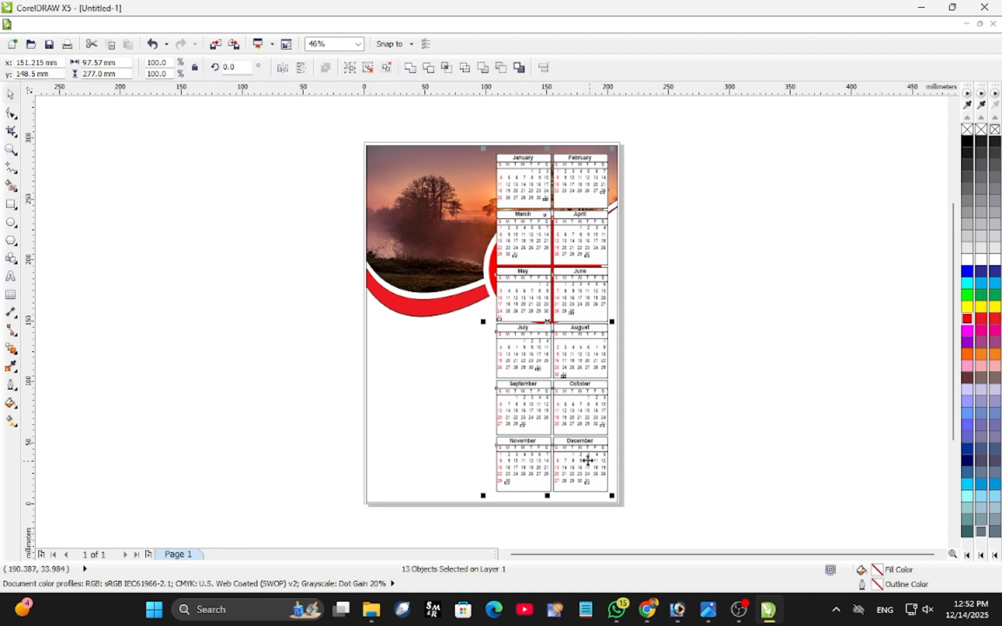
pyautogui.moveTo(692, 327); pyautogui.dragTo(691, 328)
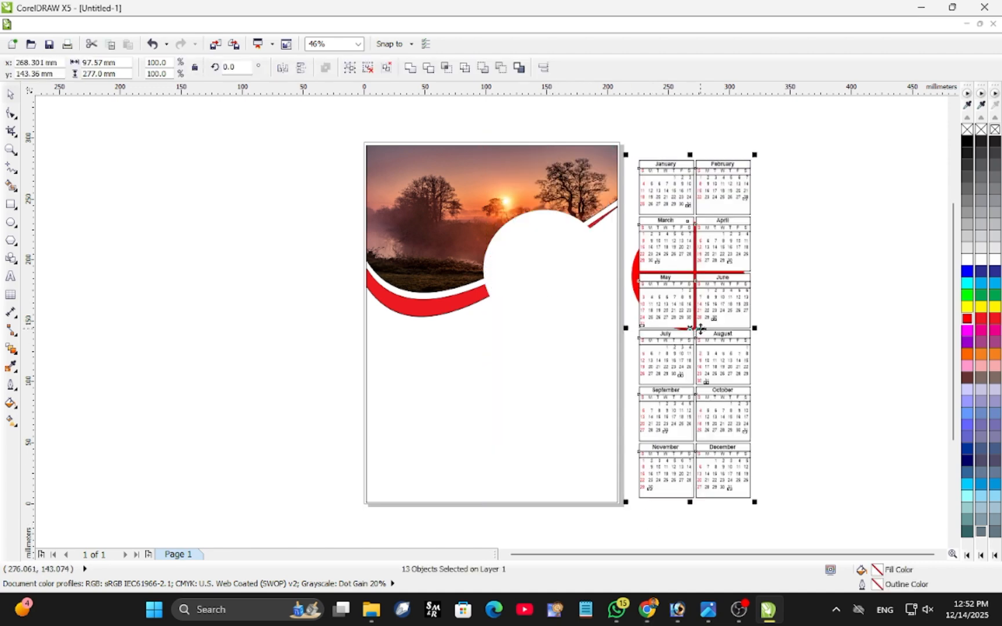
pyautogui.hotkey('ctrl', 'z')
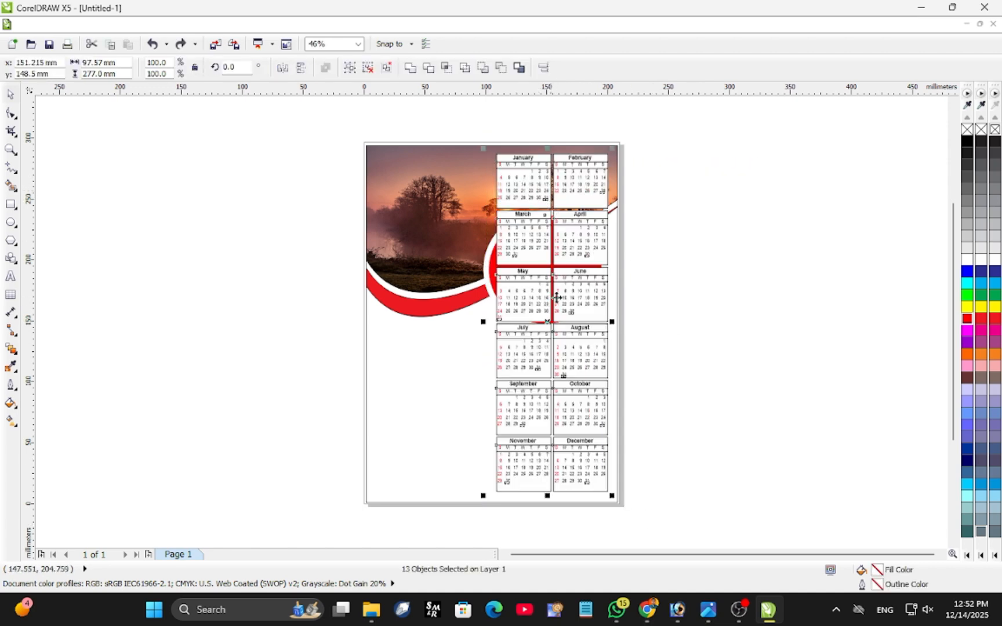
pyautogui.press('Escape')
# Move the January–February and March–April grids off the page to form the first row of four months beside it.
pyautogui.moveTo(663, 223); pyautogui.dragTo(684, 262)
pyautogui.moveTo(552, 186); pyautogui.dragTo(755, 193)
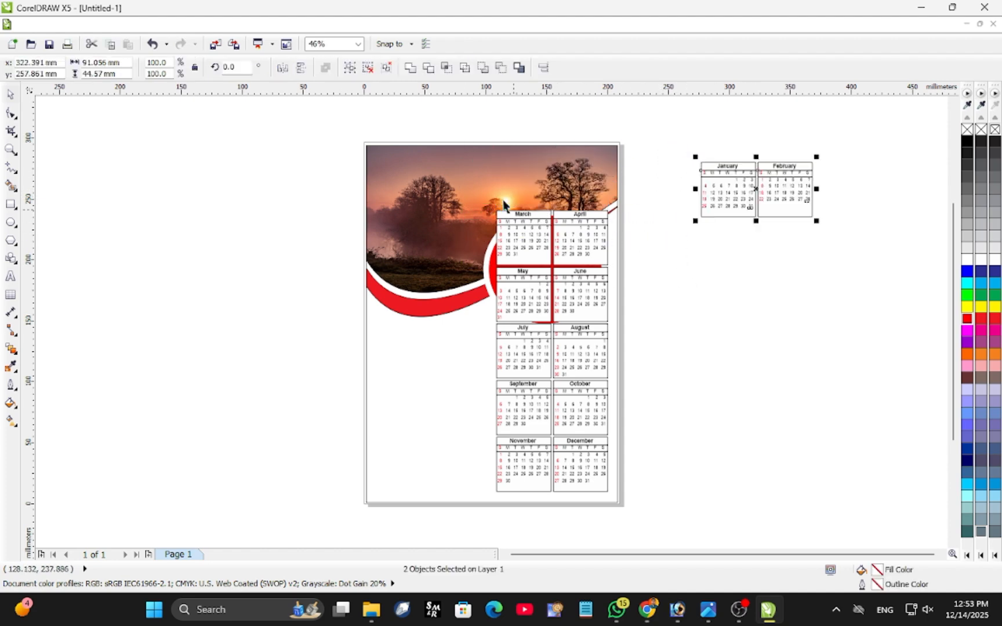
pyautogui.moveTo(434, 140); pyautogui.dragTo(622, 272)
pyautogui.moveTo(547, 237); pyautogui.dragTo(867, 188)
pyautogui.click(624, 339)
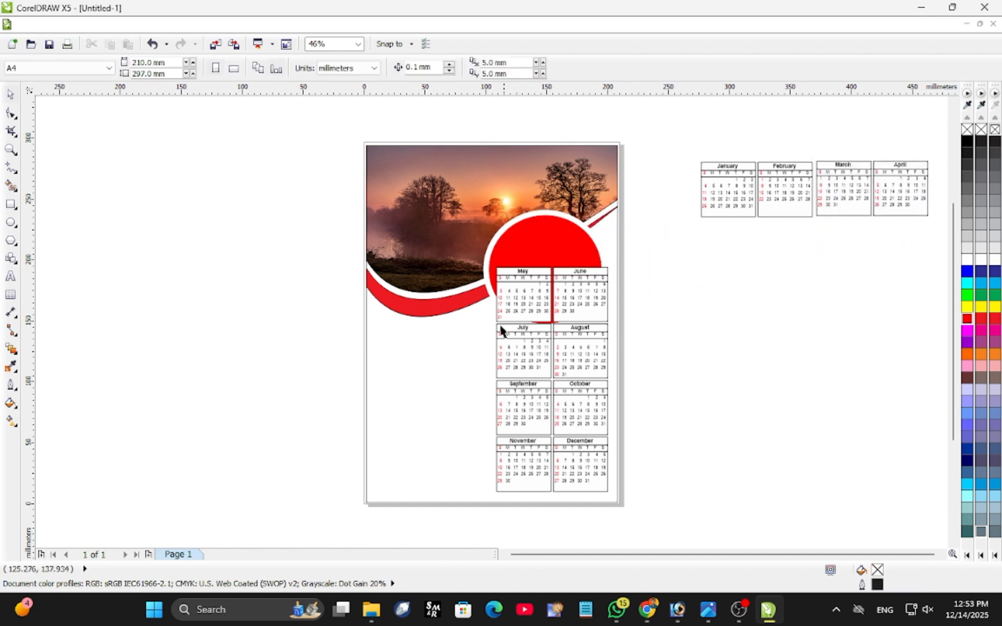
# Move the May–June and July–August grids off the page to form a second row below January–April.
pyautogui.moveTo(604, 311); pyautogui.dragTo(754, 260)
pyautogui.moveTo(772, 384); pyautogui.dragTo(746, 400)
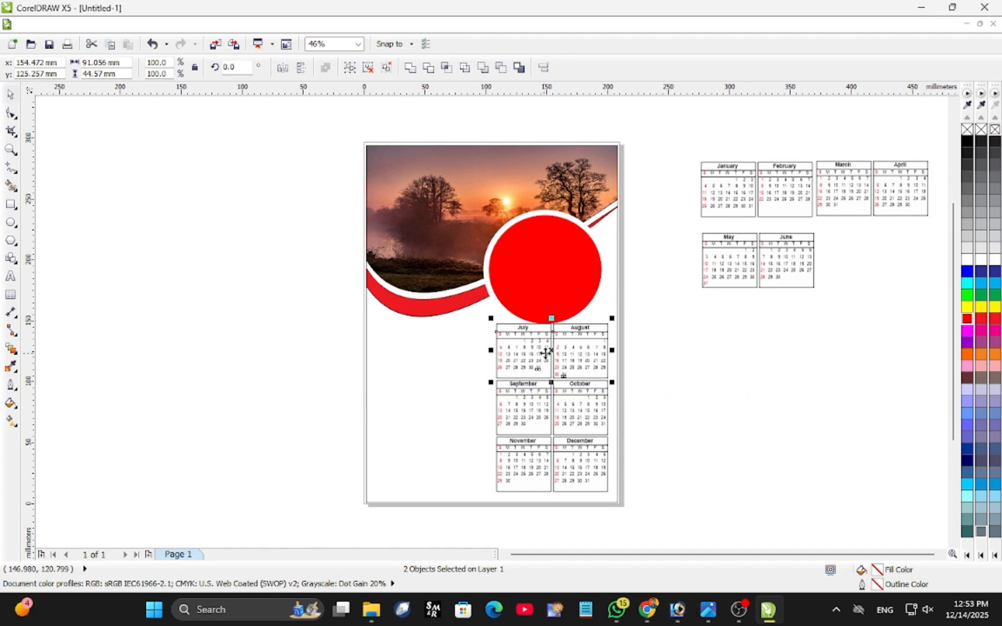
pyautogui.moveTo(550, 349); pyautogui.dragTo(880, 260)
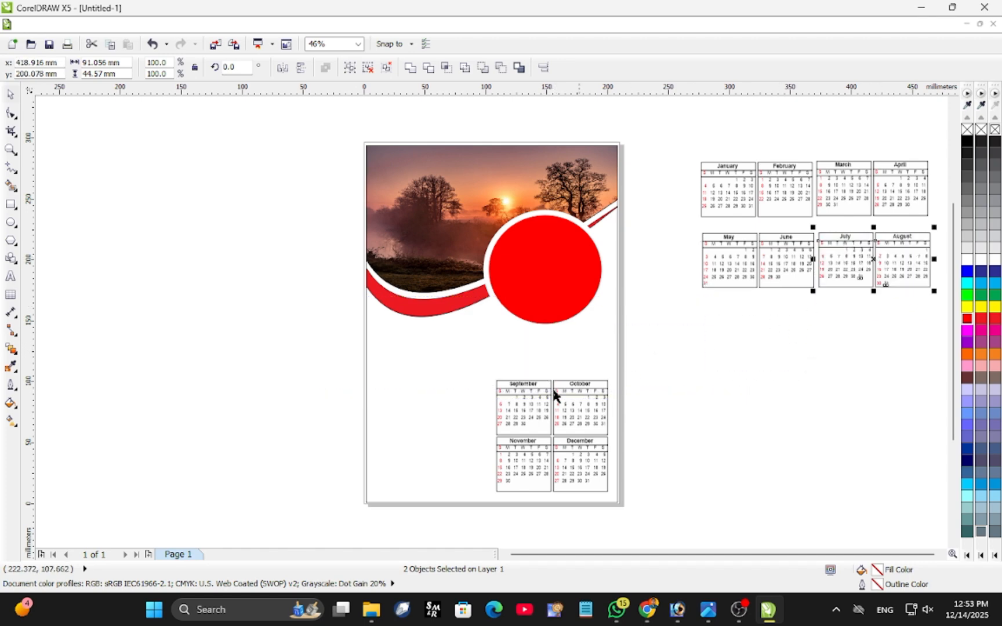
# Move the September–October and November–December grids off the page to form a third row below May–August.
pyautogui.moveTo(404, 378); pyautogui.dragTo(616, 444)
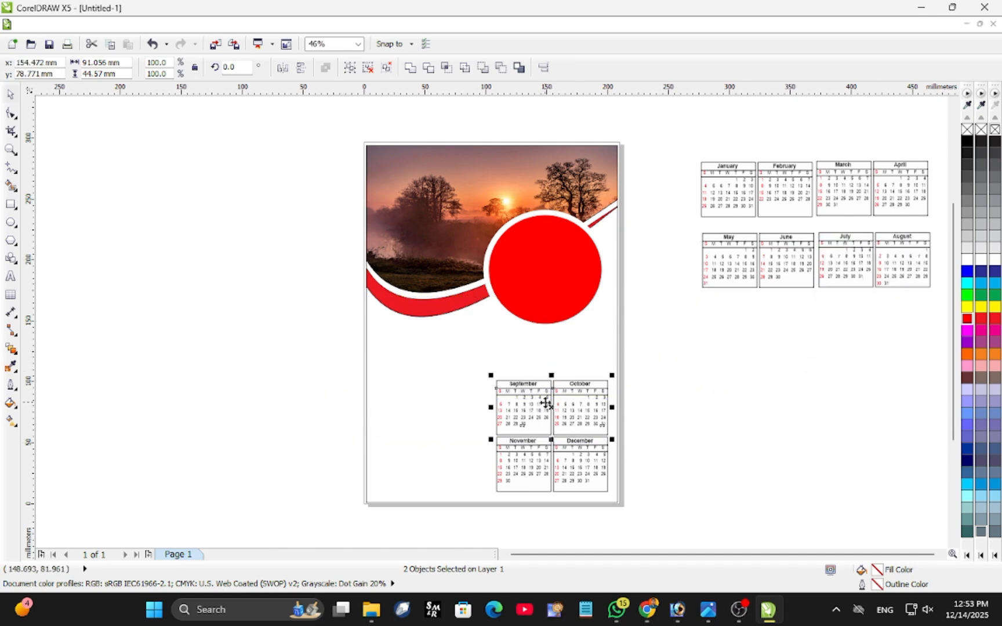
pyautogui.moveTo(546, 402); pyautogui.dragTo(760, 323)
pyautogui.moveTo(276, 409); pyautogui.dragTo(623, 498)
pyautogui.moveTo(552, 468); pyautogui.dragTo(872, 326)
pyautogui.click(687, 438)
# Shift the September–October pair slightly sideways to line it up under May–June.
pyautogui.scroll(5, 666, 406)
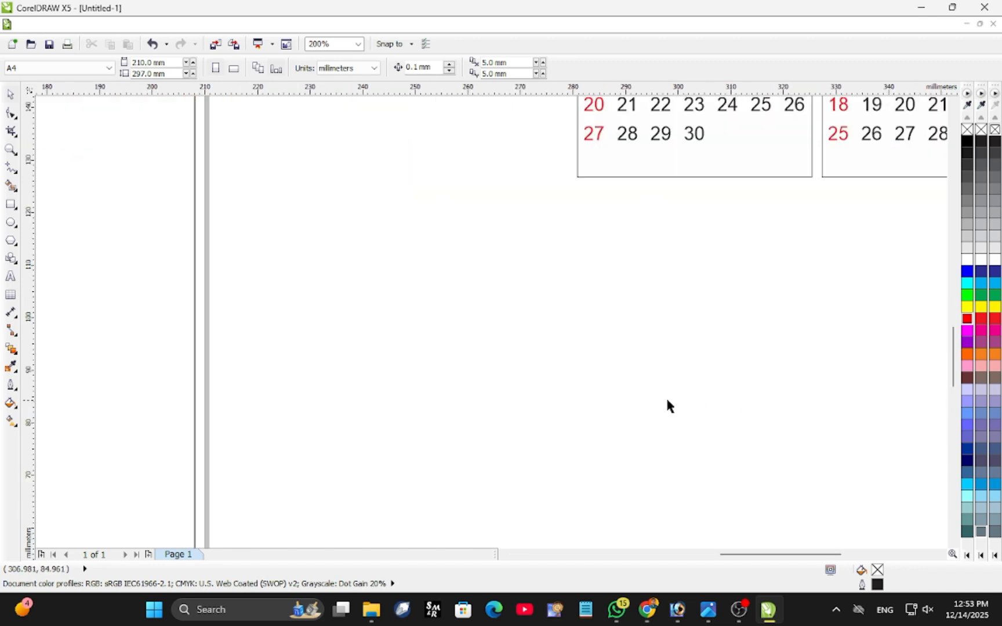
pyautogui.scroll(-2, 609, 377)
pyautogui.moveTo(575, 369); pyautogui.dragTo(847, 162)
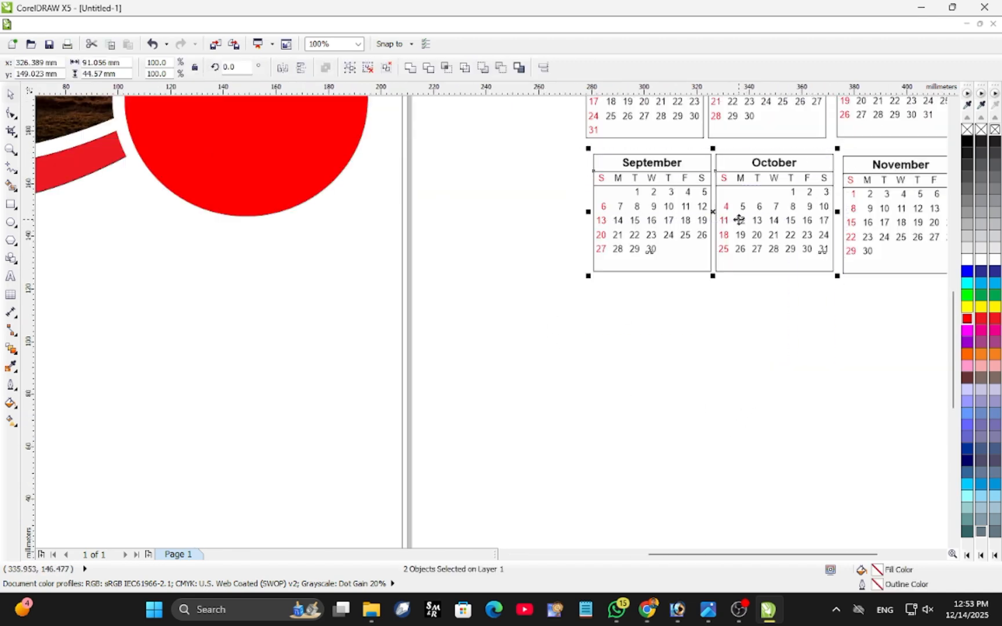
pyautogui.moveTo(712, 211); pyautogui.dragTo(706, 211)
# Line up the November–December pair under July–August and level with September–October.
pyautogui.scroll(-2, 415, 373)
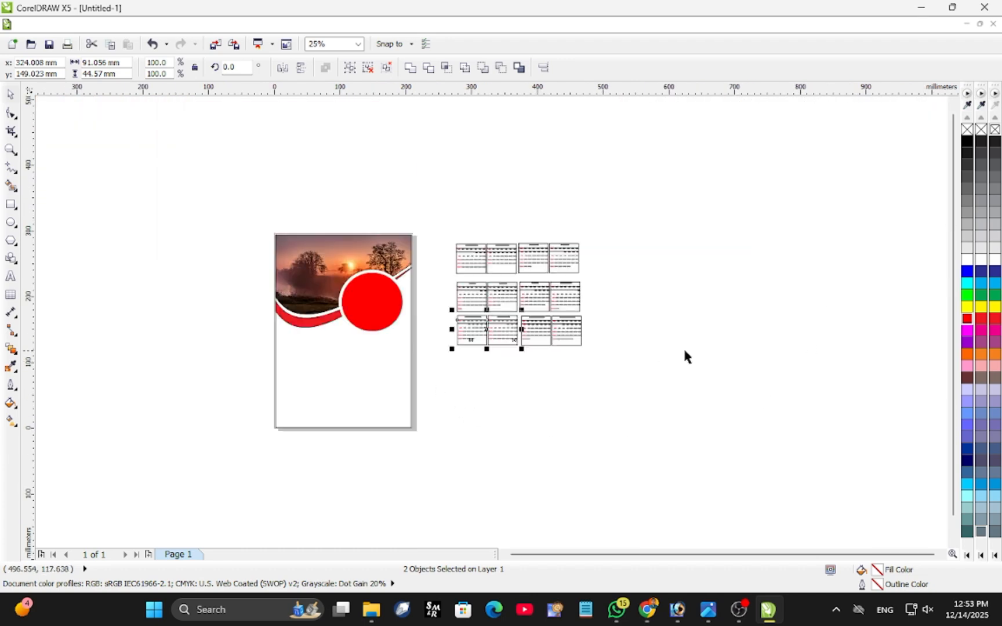
pyautogui.moveTo(622, 368); pyautogui.dragTo(509, 305)
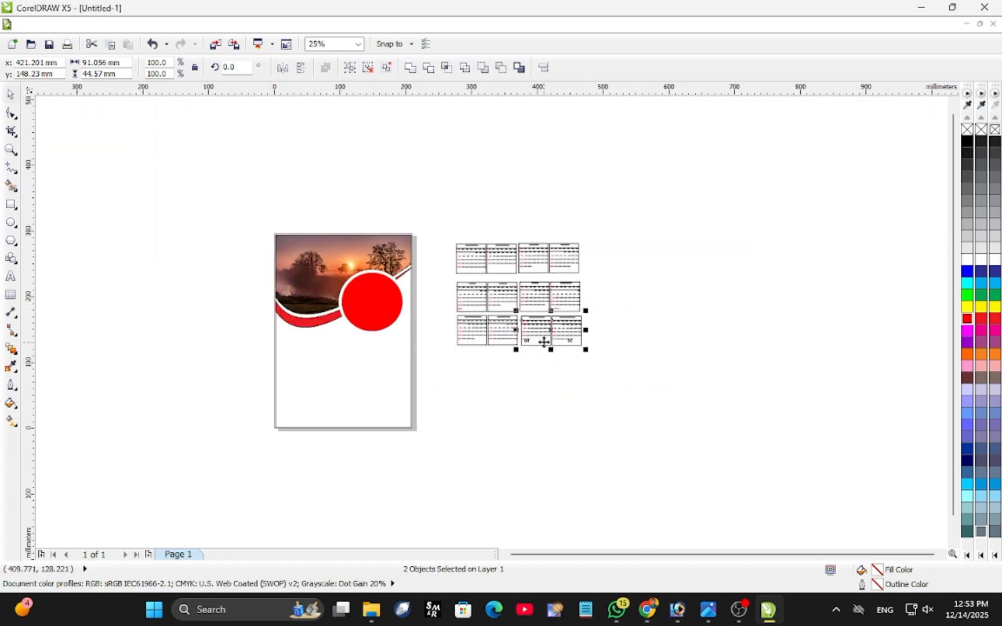
pyautogui.scroll(2, 544, 342)
pyautogui.moveTo(574, 297); pyautogui.dragTo(568, 297)
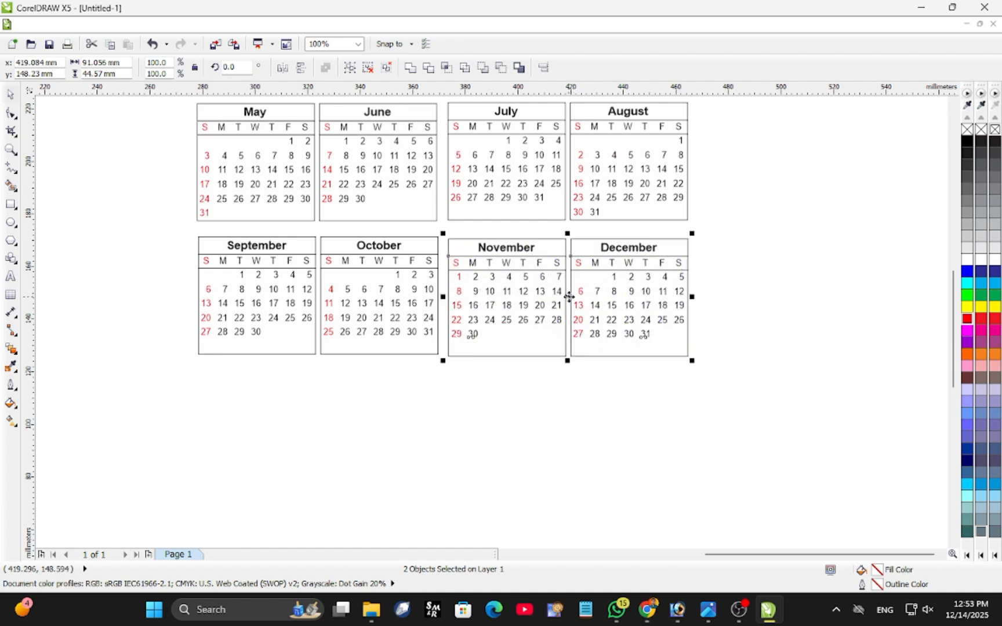
pyautogui.press('Up')
pyautogui.press('Up')
pyautogui.press('Up')
pyautogui.press('Up')
pyautogui.press('Up')
pyautogui.press('Up')
pyautogui.press('Up')
pyautogui.press('Up')
pyautogui.press('Up')
pyautogui.press('Up')
pyautogui.press('Up')
pyautogui.press('Up')
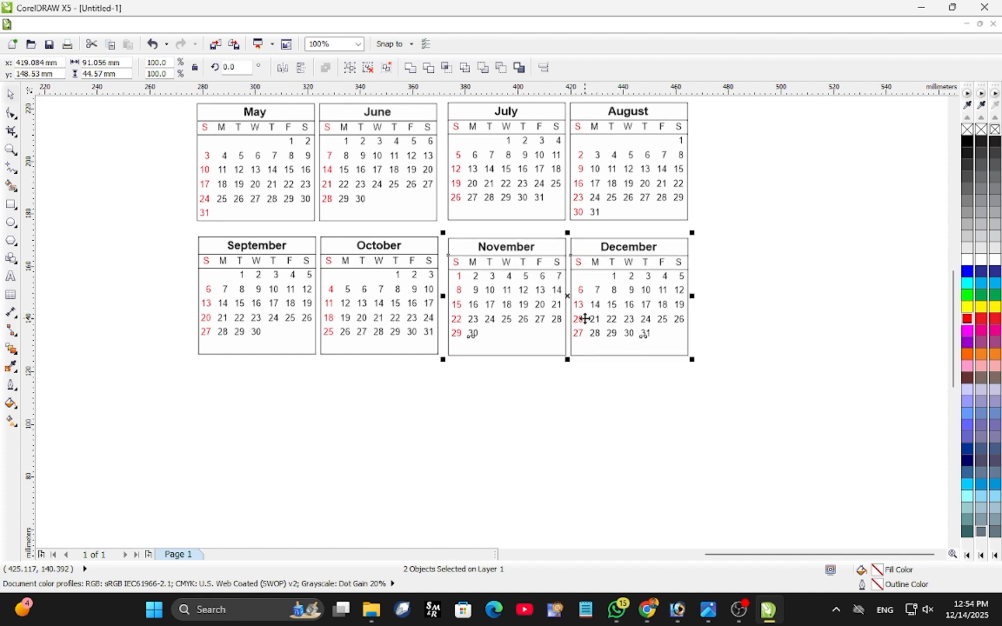
pyautogui.press('Down')
pyautogui.press('Down')
pyautogui.press('Down')
pyautogui.press('Down')
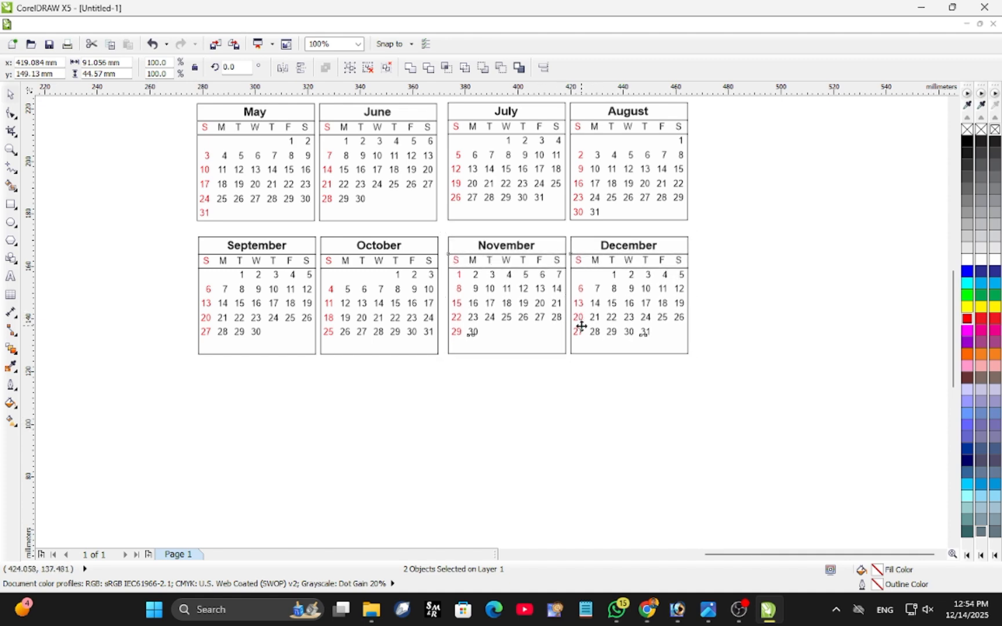
# Align the September–December grids on their horizontal centres and nudge the row down to widen its gap below May–August.
pyautogui.scroll(-1, 547, 378)
pyautogui.moveTo(322, 284); pyautogui.dragTo(638, 407)
pyautogui.press('e')
pyautogui.press('Down')
pyautogui.press('Down')
pyautogui.press('Down')
pyautogui.press('Down')
pyautogui.press('Down')
pyautogui.press('Down')
pyautogui.press('Down')
pyautogui.press('Down')
pyautogui.press('Down')
pyautogui.press('Down')
pyautogui.press('Down')
pyautogui.press('Down')
pyautogui.press('Down')
pyautogui.press('Down')
pyautogui.press('Down')
pyautogui.press('Down')
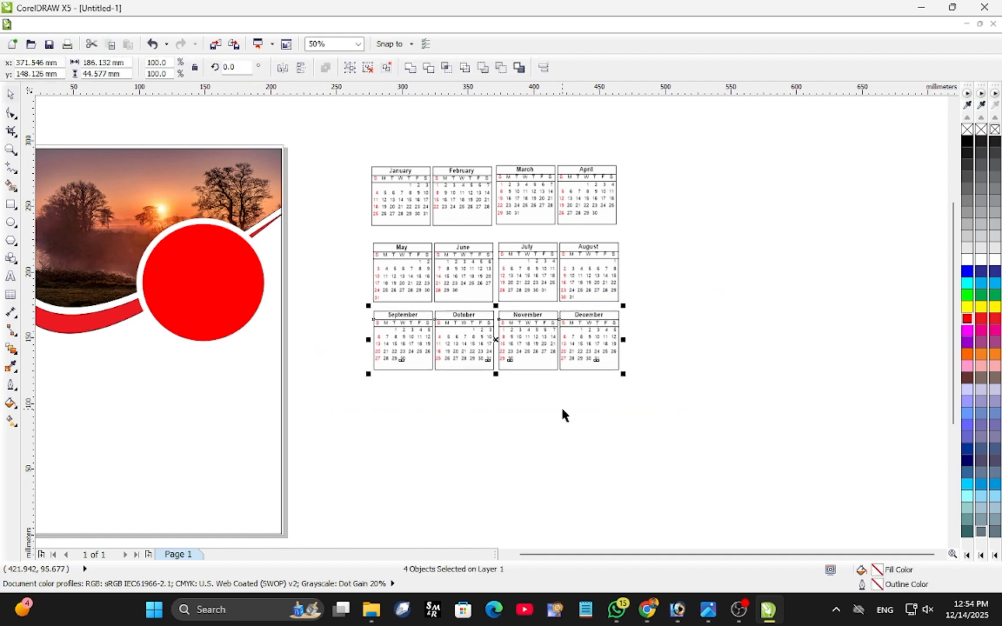
pyautogui.press('Down')
pyautogui.press('Down')
pyautogui.press('Down')
pyautogui.press('Down')
pyautogui.press('Down')
pyautogui.press('Down')
pyautogui.press('Down')
pyautogui.press('Down')
pyautogui.press('Down')
pyautogui.press('Down')
pyautogui.press('Down')
pyautogui.press('Down')
pyautogui.press('Down')
pyautogui.press('Down')
pyautogui.press('Down')
pyautogui.press('Down')
pyautogui.press('Down')
pyautogui.press('Down')
pyautogui.press('Down')
pyautogui.press('Down')
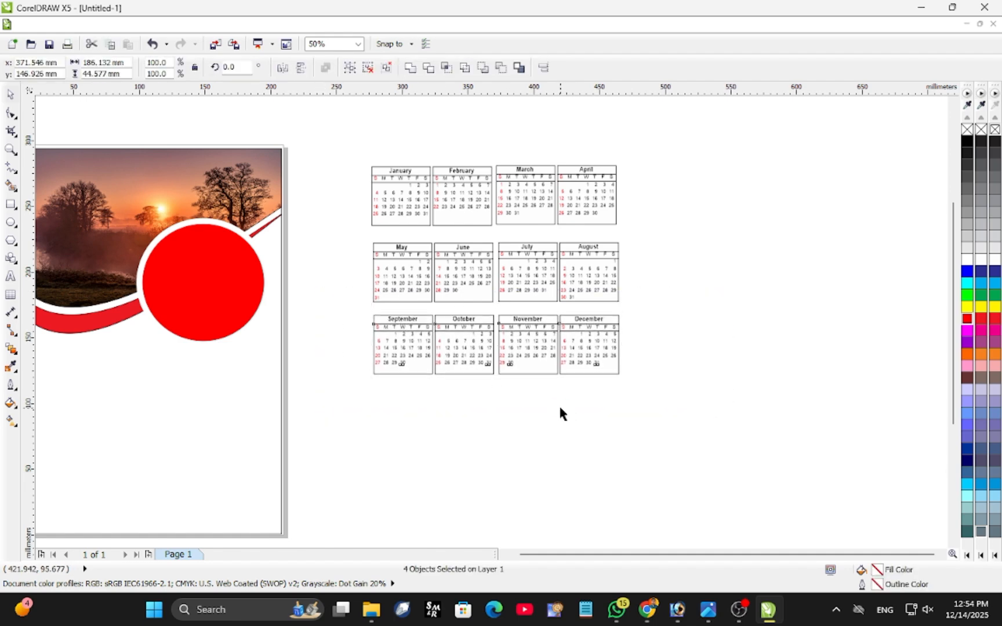
pyautogui.press('Down')
pyautogui.press('Down')
pyautogui.press('Down')
pyautogui.press('Down')
pyautogui.press('Down')
pyautogui.press('Down')
pyautogui.press('Down')
pyautogui.press('Down')
# Move all twelve months onto the page below the header and scale them down to about 161 × 138 mm.
pyautogui.moveTo(323, 131); pyautogui.dragTo(641, 536)
pyautogui.moveTo(488, 244); pyautogui.dragTo(222, 390)
pyautogui.scroll(-1, 98, 349)
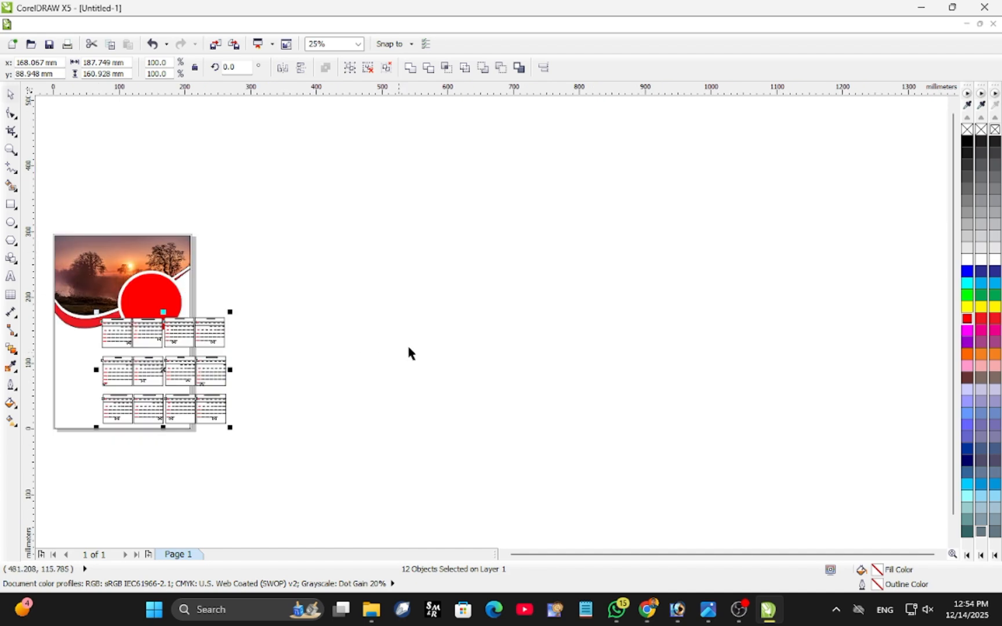
pyautogui.scroll(1, 691, 303)
pyautogui.scroll(-1, 691, 302)
pyautogui.scroll(-1, 655, 305)
pyautogui.scroll(1, 290, 329)
pyautogui.scroll(2, 536, 312)
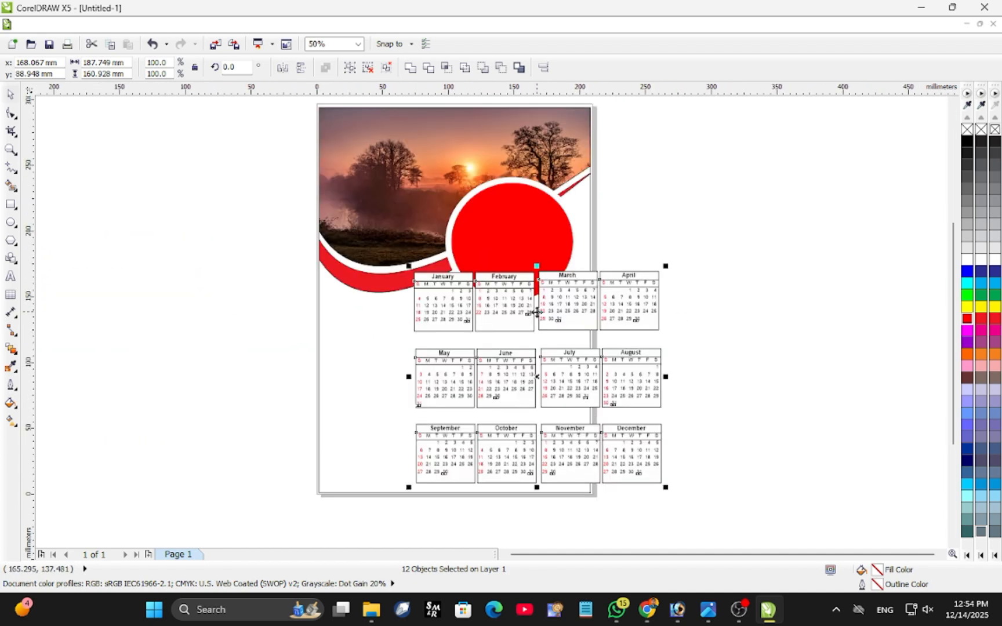
pyautogui.moveTo(491, 385); pyautogui.dragTo(459, 393)
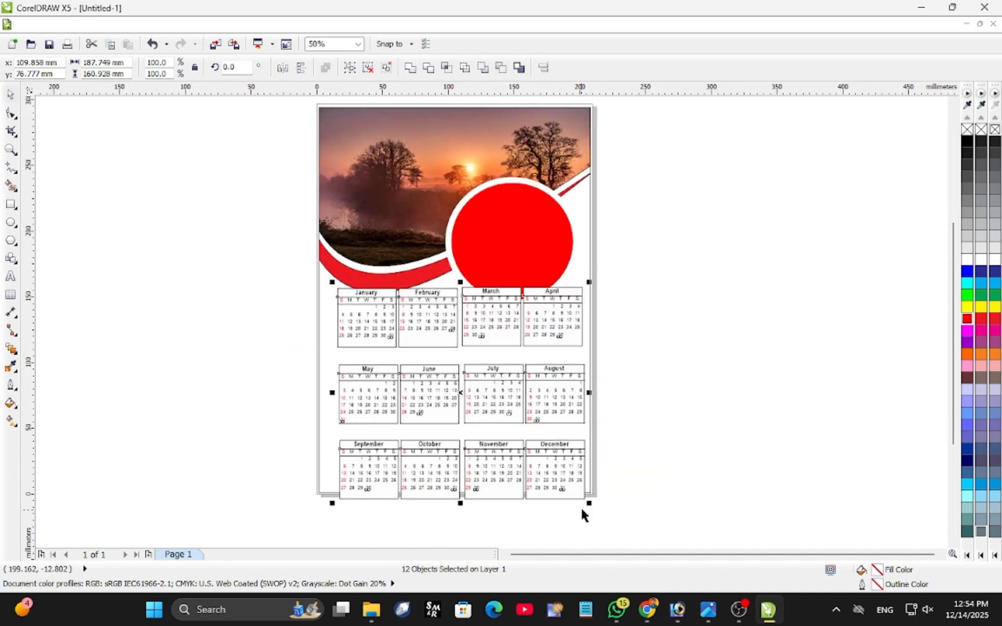
pyautogui.moveTo(591, 501); pyautogui.dragTo(550, 469)
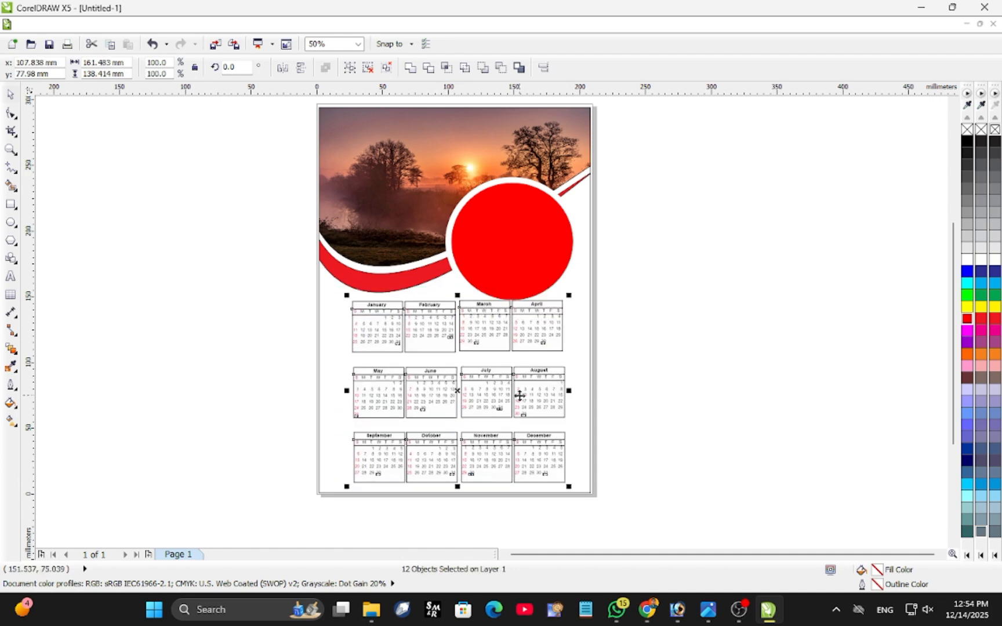
# Move the scaled twelve-month block back off the page into the empty space beside it.
pyautogui.scroll(1, 475, 380)
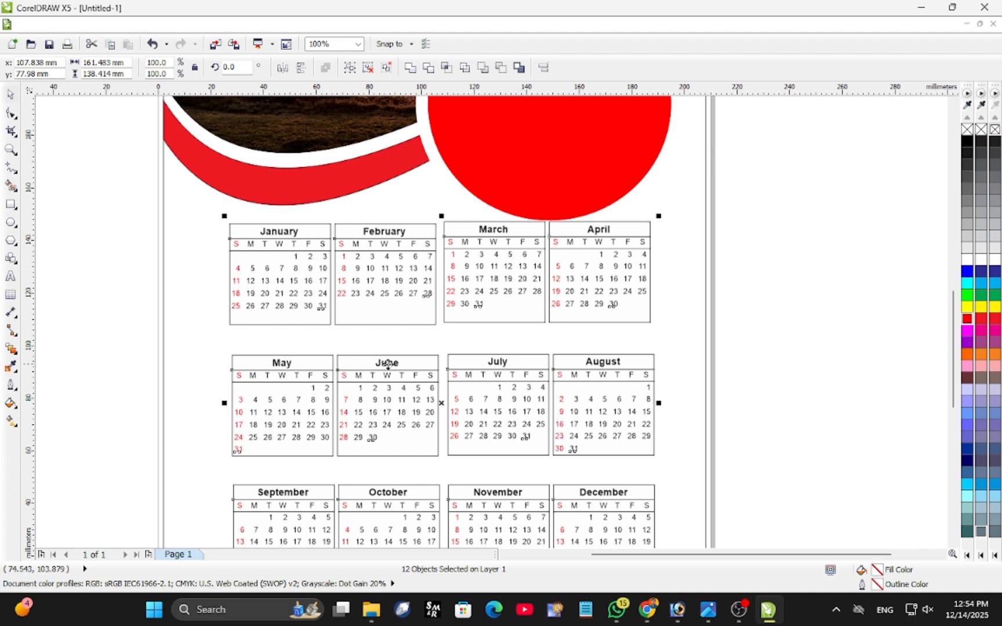
pyautogui.scroll(-1, 387, 364)
pyautogui.moveTo(413, 372); pyautogui.dragTo(733, 272)
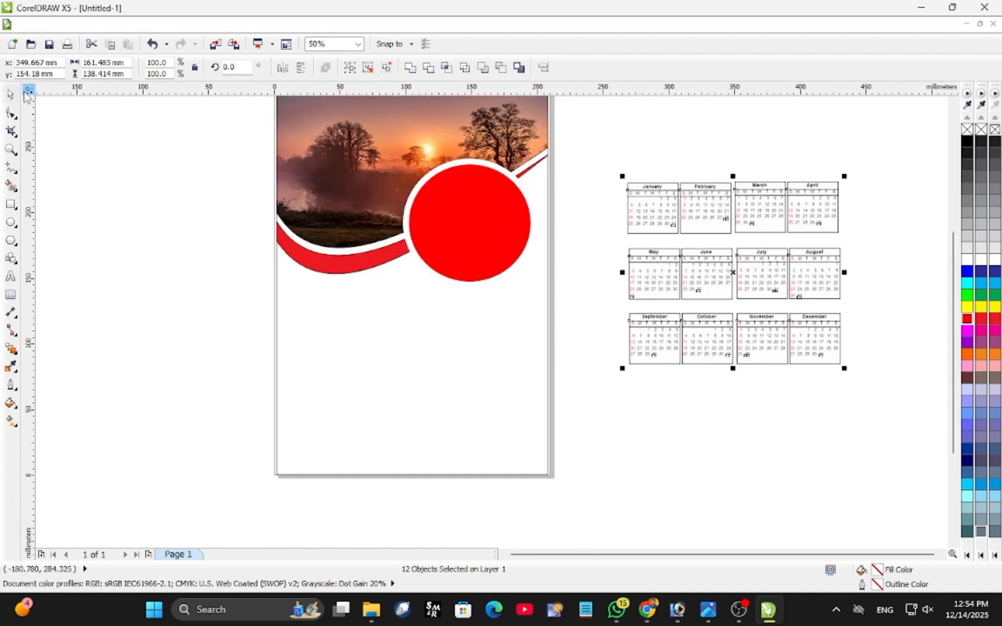
# Try to select all text in the document while the month grids are still grouped.
pyautogui.click(57, 24)
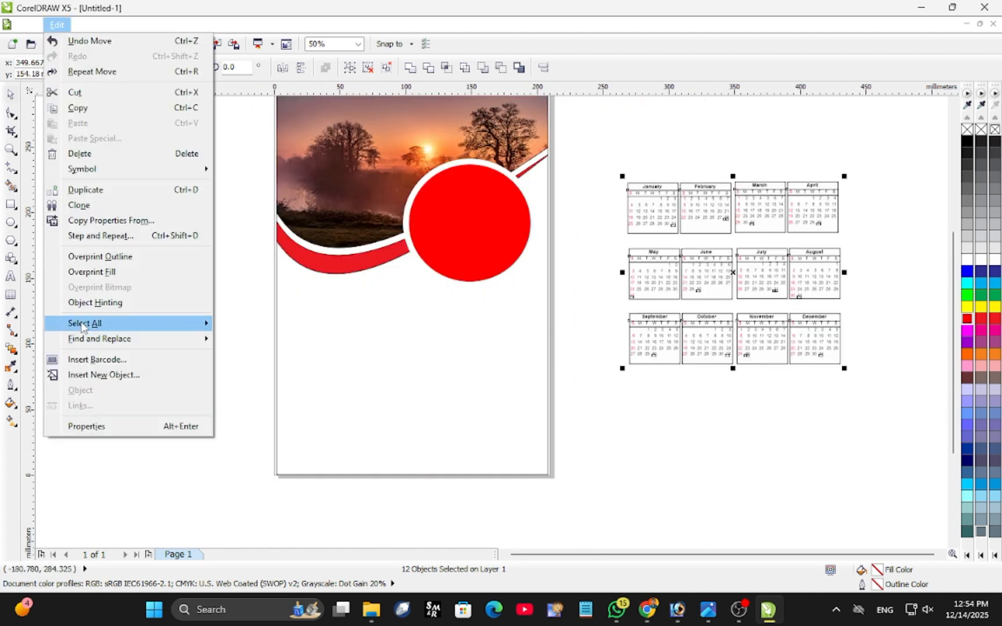
pyautogui.moveTo(133, 322)
pyautogui.click(281, 340)
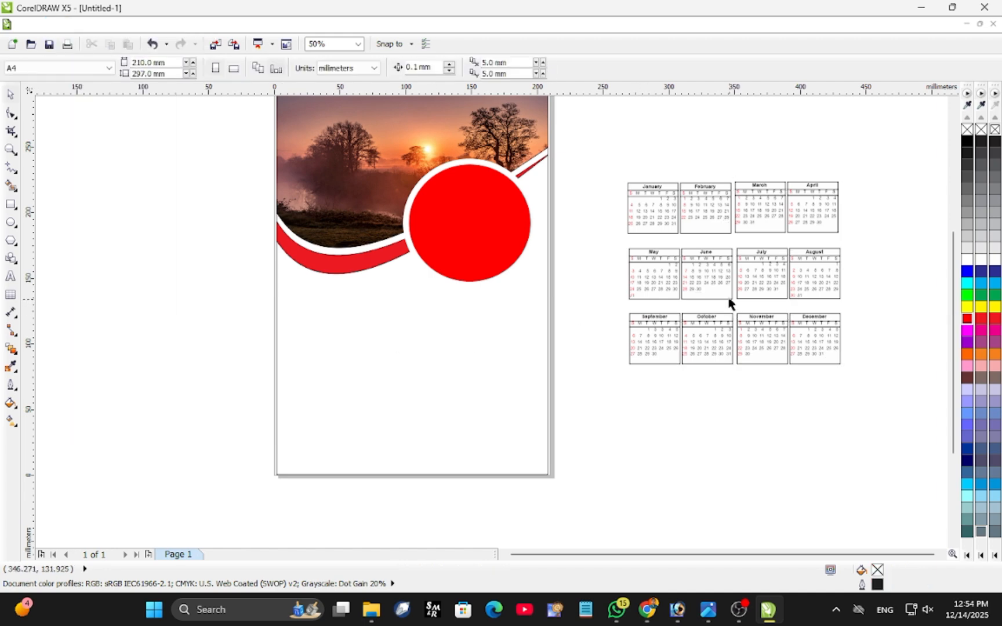
pyautogui.moveTo(602, 165); pyautogui.dragTo(845, 371)
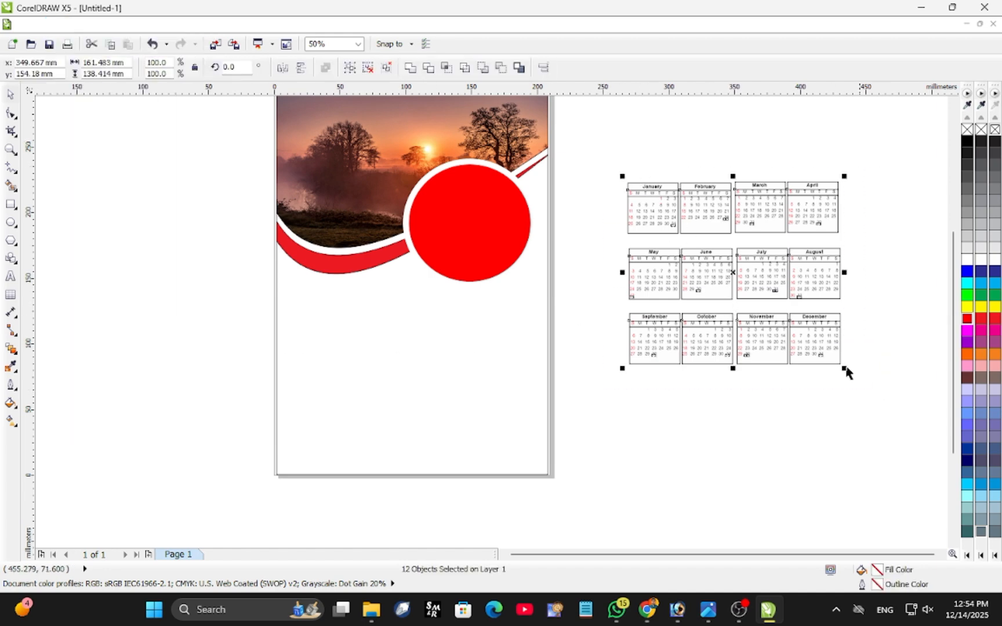
pyautogui.click(57, 24)
pyautogui.moveTo(116, 325)
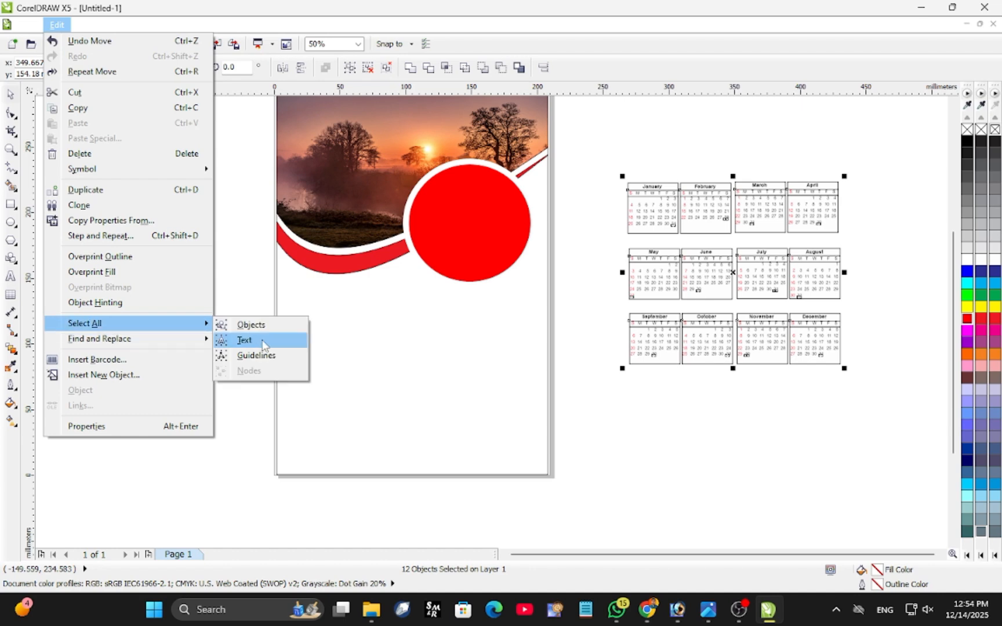
pyautogui.click(237, 341)
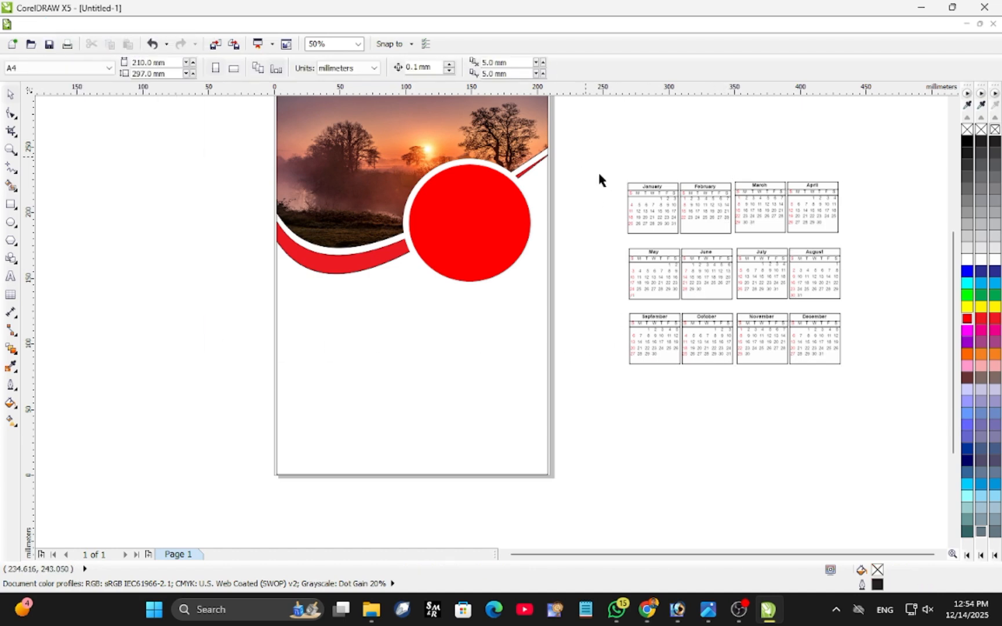
# Ungroup the twelve month grids beside the page and select all of their text.
pyautogui.moveTo(586, 156); pyautogui.dragTo(921, 374)
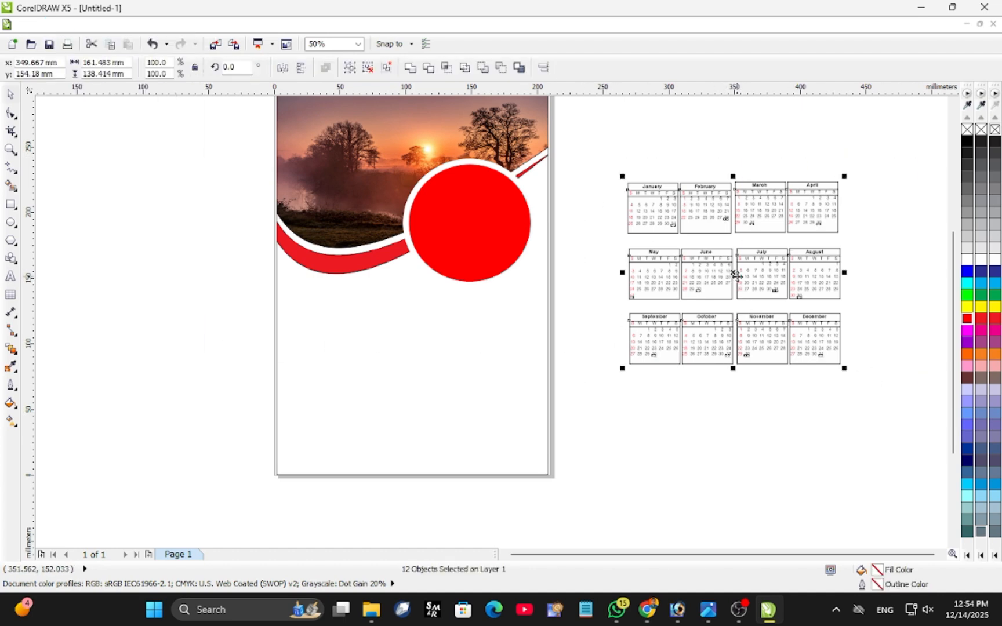
pyautogui.hotkey('ctrl', 'u')
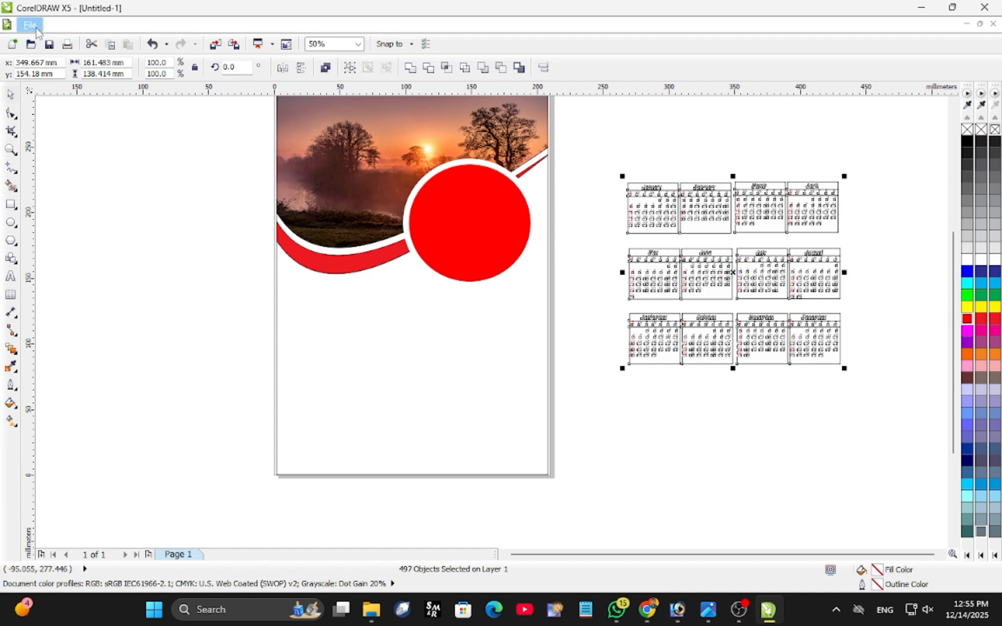
pyautogui.click(57, 25)
pyautogui.moveTo(107, 324)
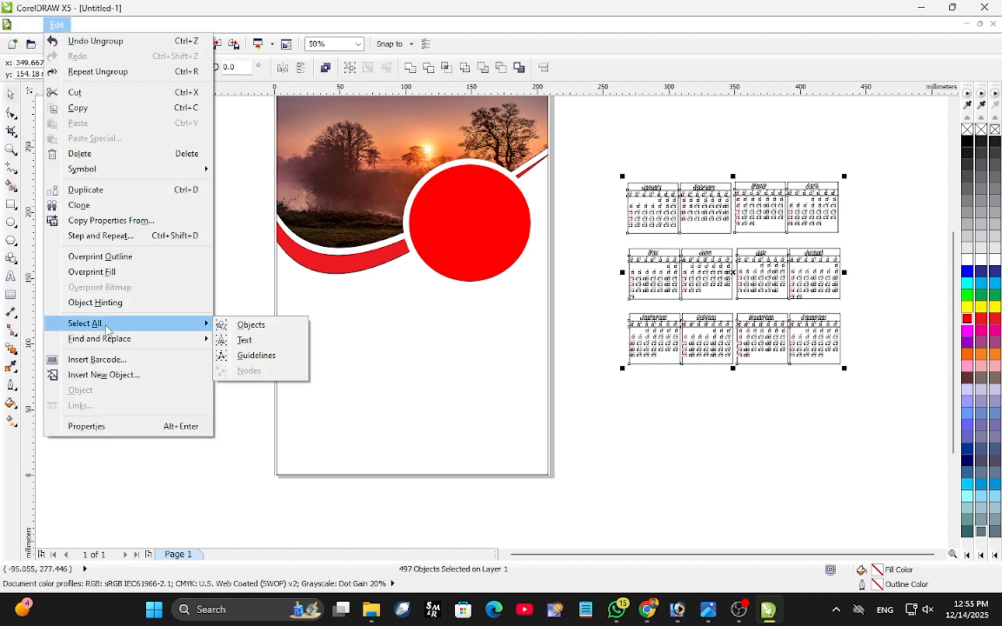
pyautogui.click(251, 340)
# Move the calendar text onto the page below the header, group it and enlarge it to about 163 × 134 mm.
pyautogui.moveTo(731, 271); pyautogui.dragTo(401, 377)
pyautogui.hotkey('ctrl', 'g')
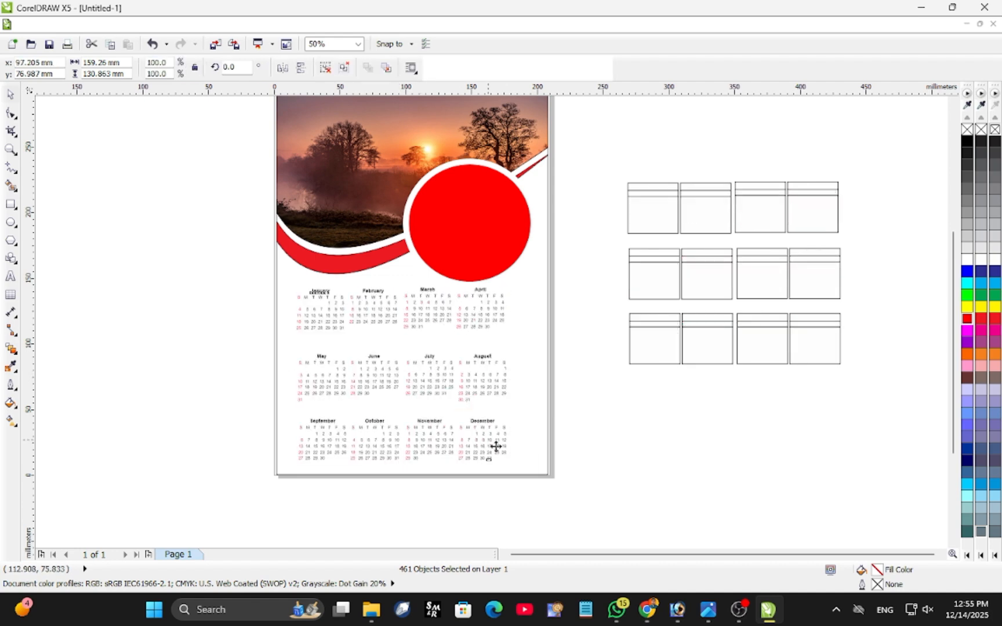
pyautogui.moveTo(511, 464)
pyautogui.mouseDown()
pyautogui.moveTo(553, 483)
pyautogui.moveTo(529, 465)
pyautogui.mouseUp()
pyautogui.moveTo(401, 373); pyautogui.dragTo(408, 373)
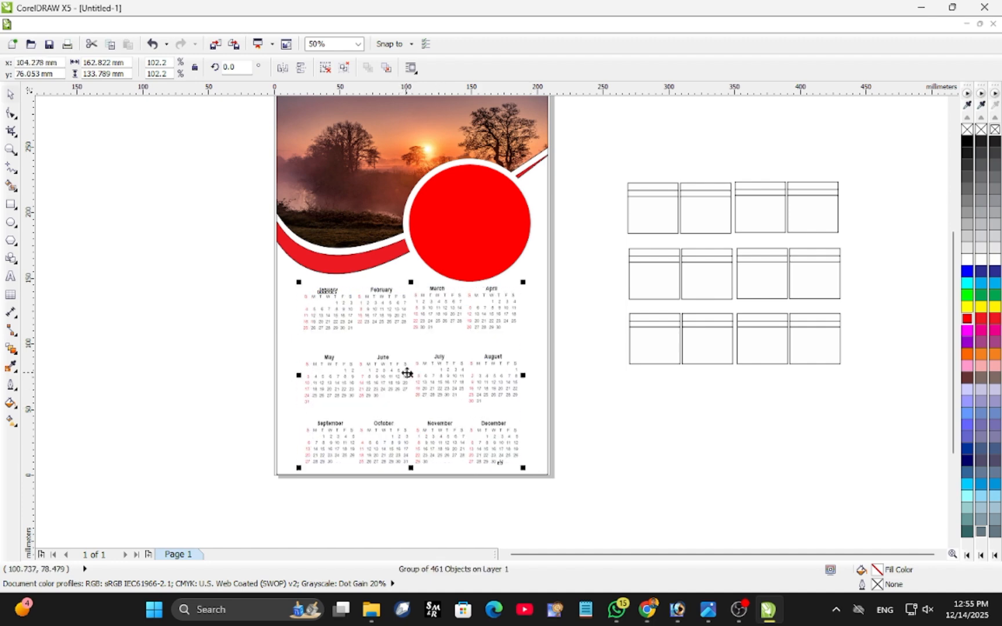
pyautogui.click(186, 340)
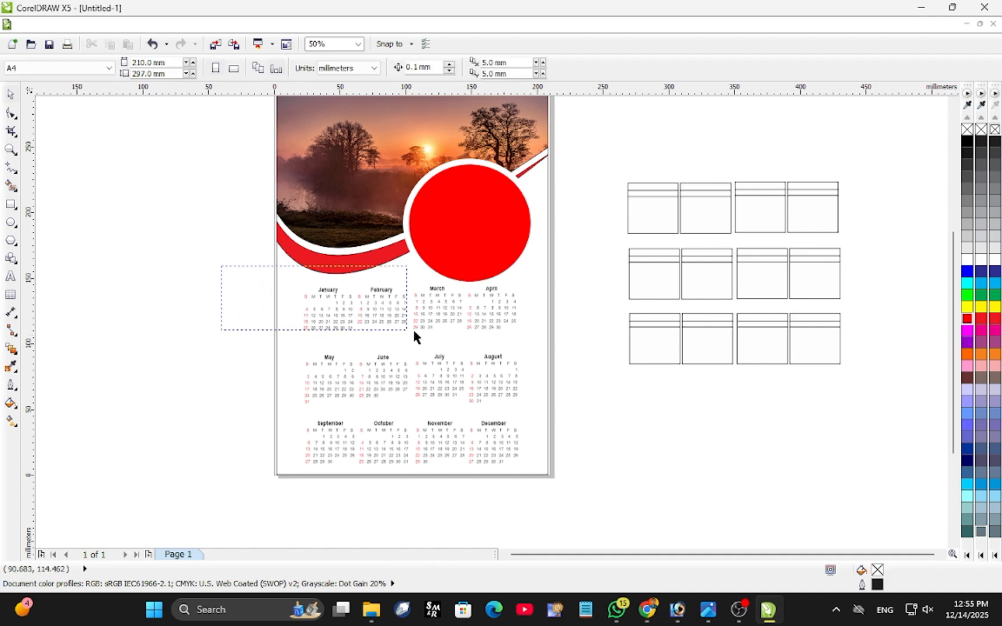
# Ungroup the calendar text on the page and group the January–February text together.
pyautogui.scroll(2, 362, 320)
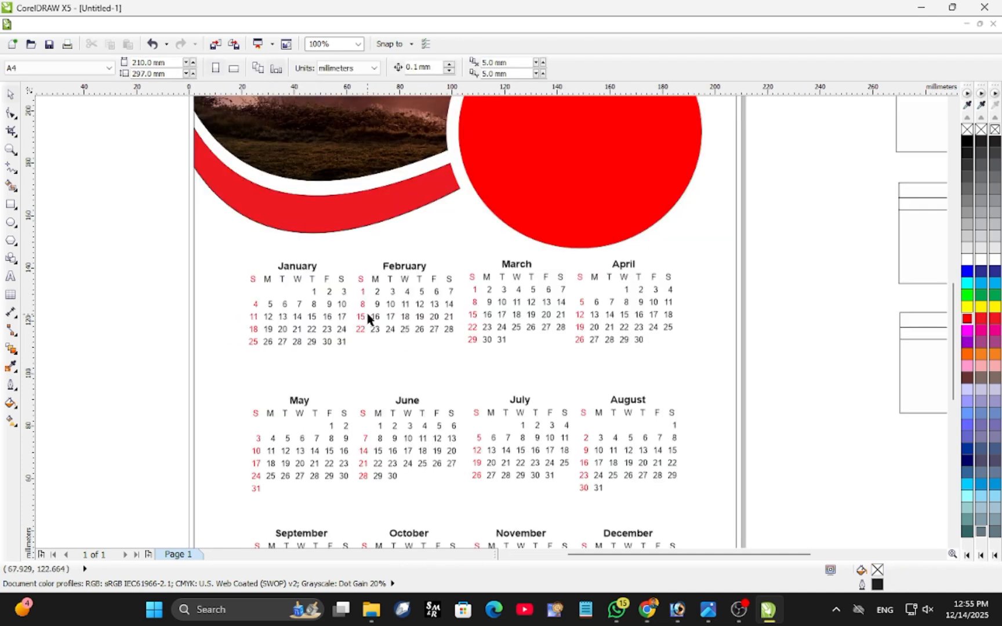
pyautogui.scroll(-2, 371, 319)
pyautogui.moveTo(230, 271); pyautogui.dragTo(574, 477)
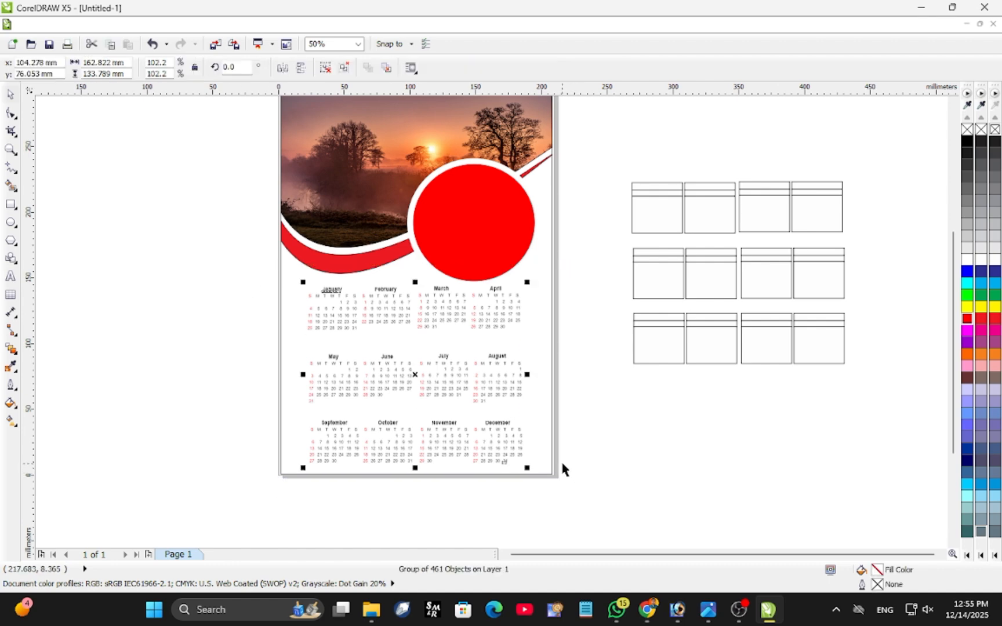
pyautogui.hotkey('ctrl', 'u')
pyautogui.moveTo(211, 266); pyautogui.dragTo(424, 350)
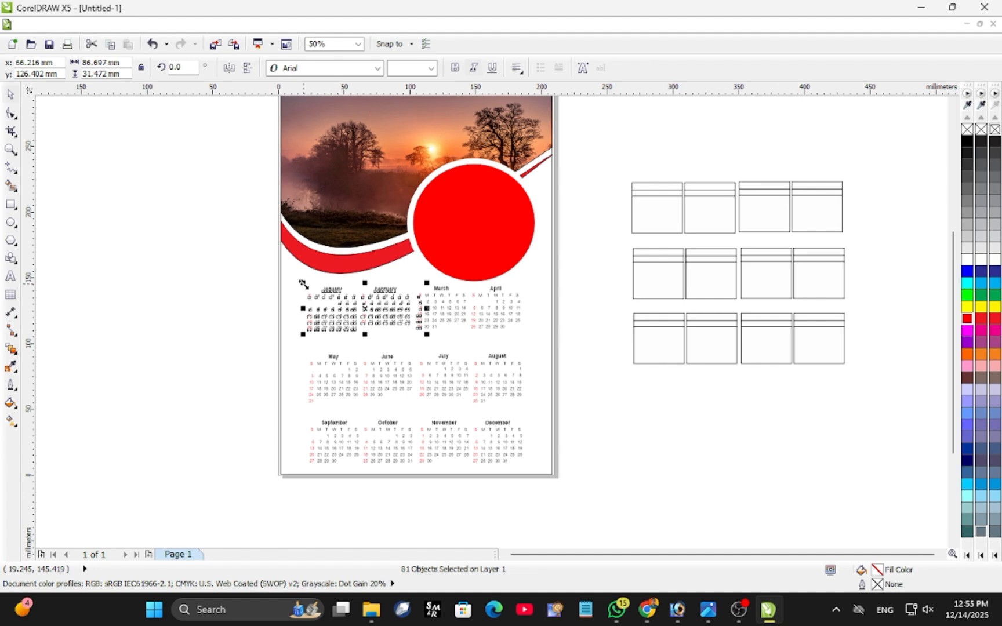
pyautogui.hotkey('ctrl', 'g')
# Group the March–April, July–August and May–June texts as separate pairs.
pyautogui.click(562, 263)
pyautogui.moveTo(569, 264); pyautogui.dragTo(414, 350)
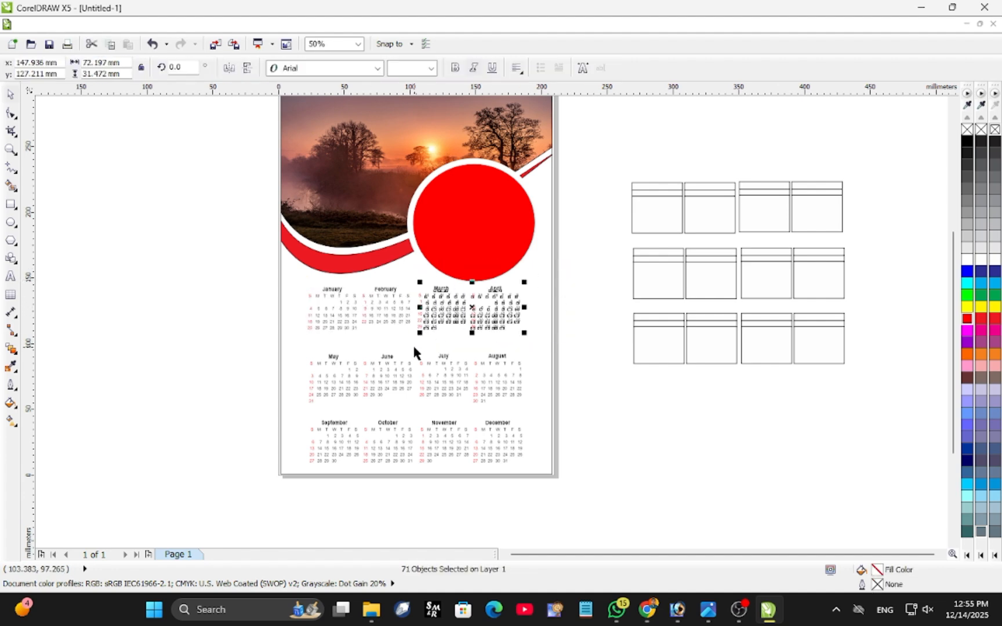
pyautogui.hotkey('ctrl', 'g')
pyautogui.click(576, 360)
pyautogui.moveTo(421, 400); pyautogui.dragTo(420, 413)
pyautogui.hotkey('ctrl', 'g')
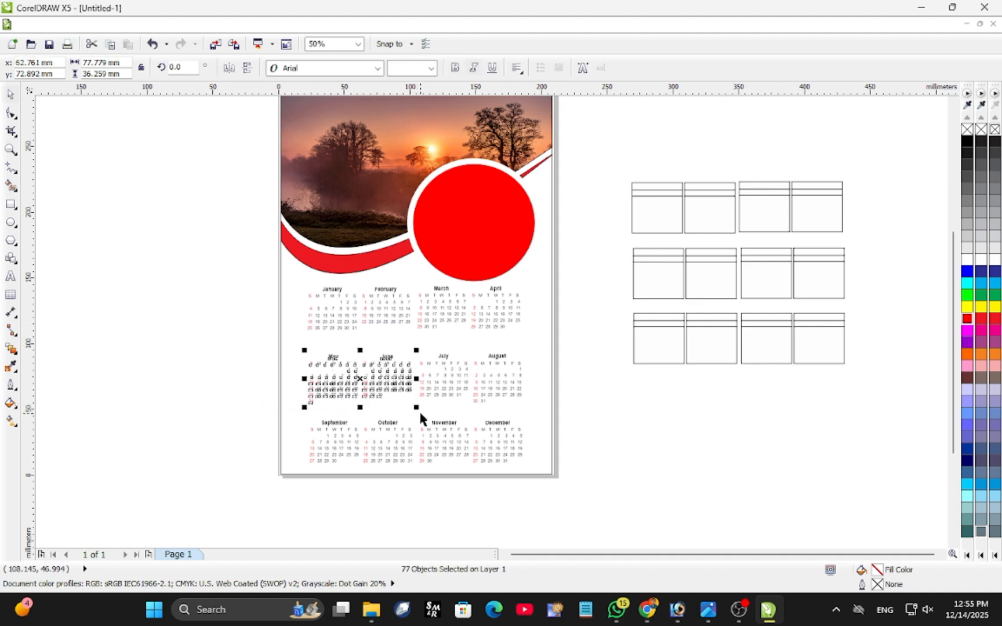
pyautogui.hotkey('ctrl', 'g')
# Group the September–October text and the November–December text as two separate pairs.
pyautogui.moveTo(239, 414); pyautogui.dragTo(442, 484)
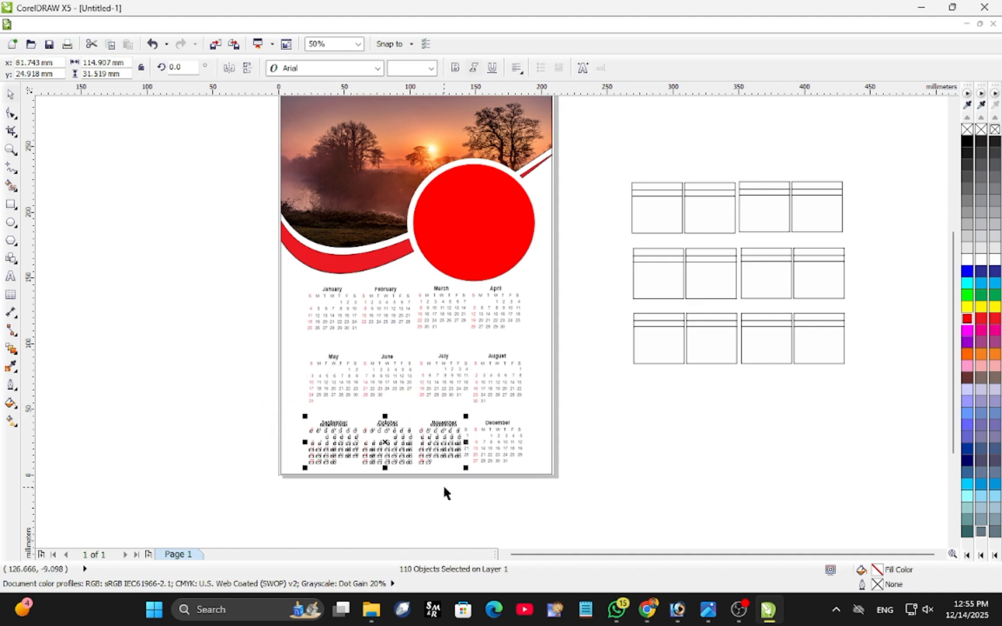
pyautogui.click(196, 396)
pyautogui.moveTo(196, 396); pyautogui.dragTo(418, 485)
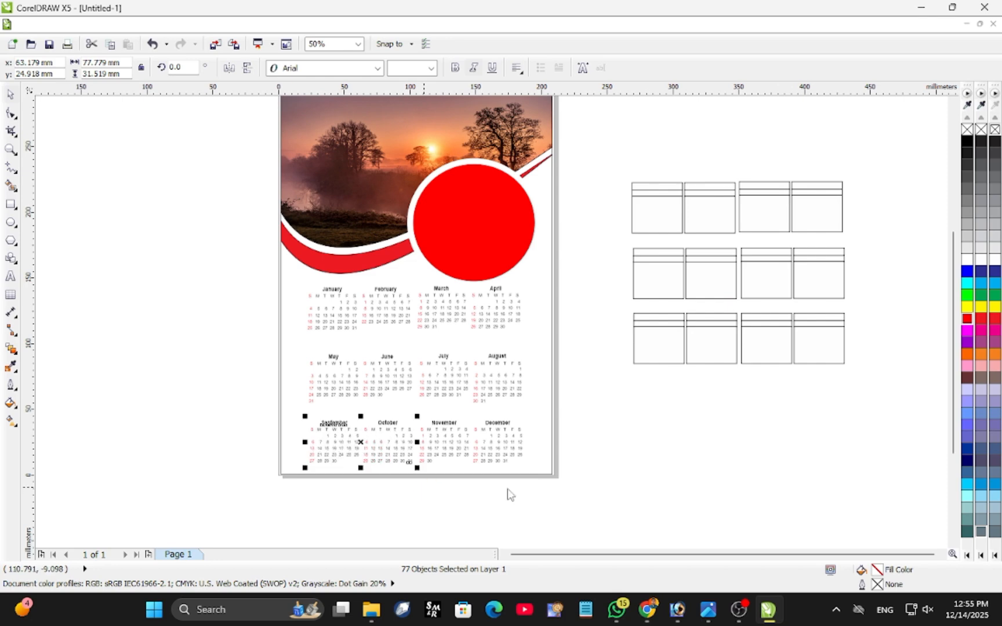
pyautogui.hotkey('ctrl', 'g')
pyautogui.moveTo(574, 404); pyautogui.dragTo(414, 500)
pyautogui.hotkey('ctrl', 'g')
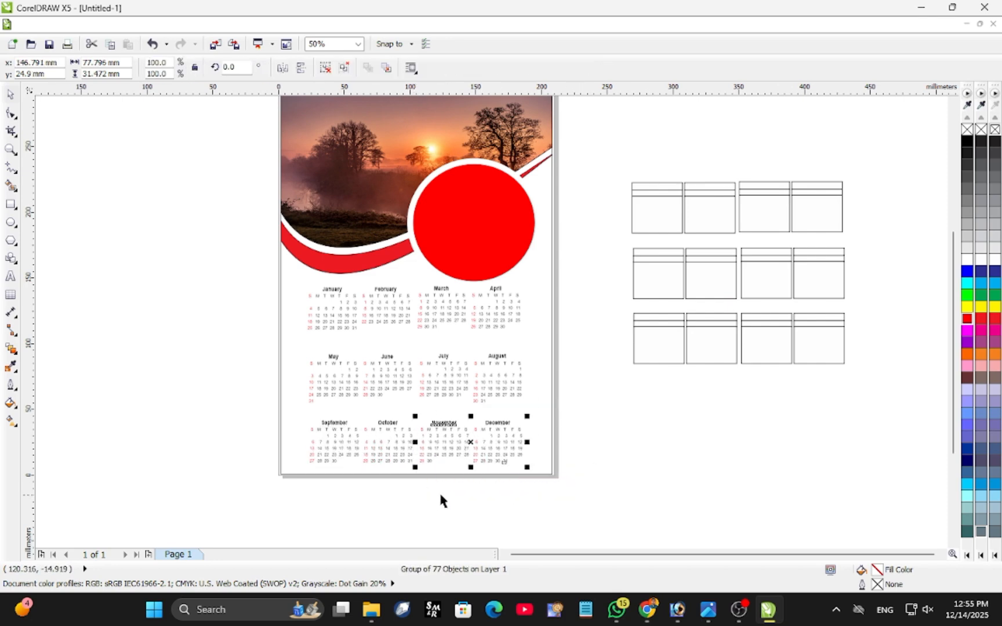
# Scale the January–February text group down to 97%, about 84 × 31 mm, and undo its slight shift.
pyautogui.scroll(1, 442, 367)
pyautogui.click(122, 228)
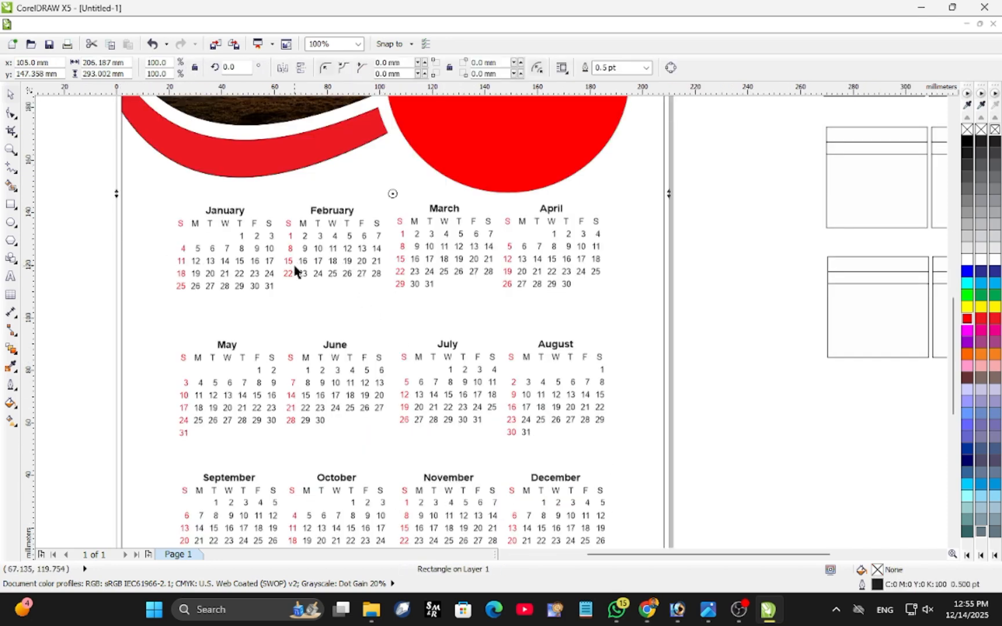
pyautogui.click(252, 273)
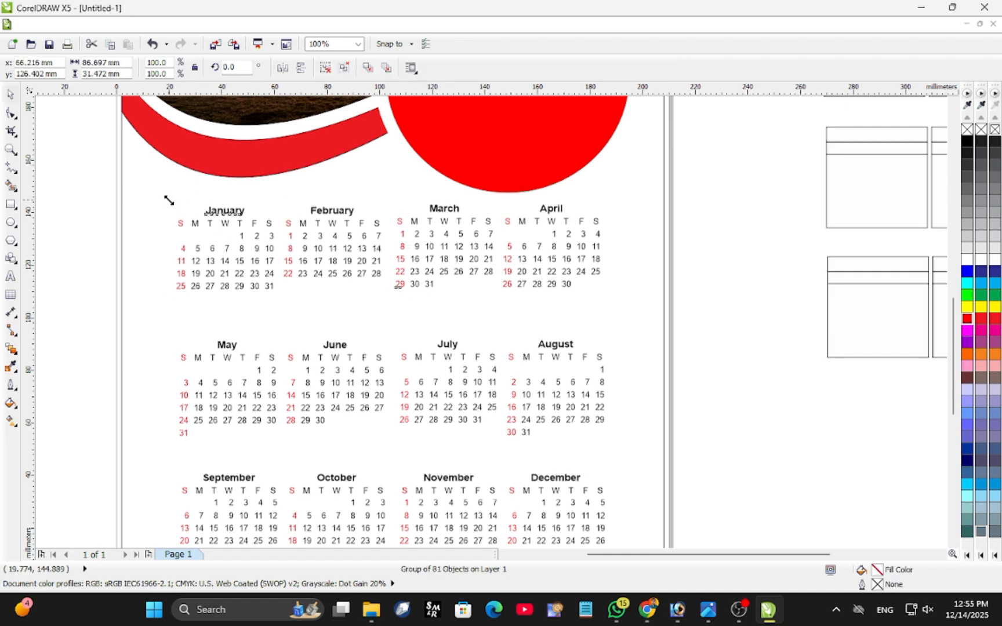
pyautogui.moveTo(169, 200); pyautogui.dragTo(127, 202)
pyautogui.moveTo(302, 279); pyautogui.dragTo(301, 282)
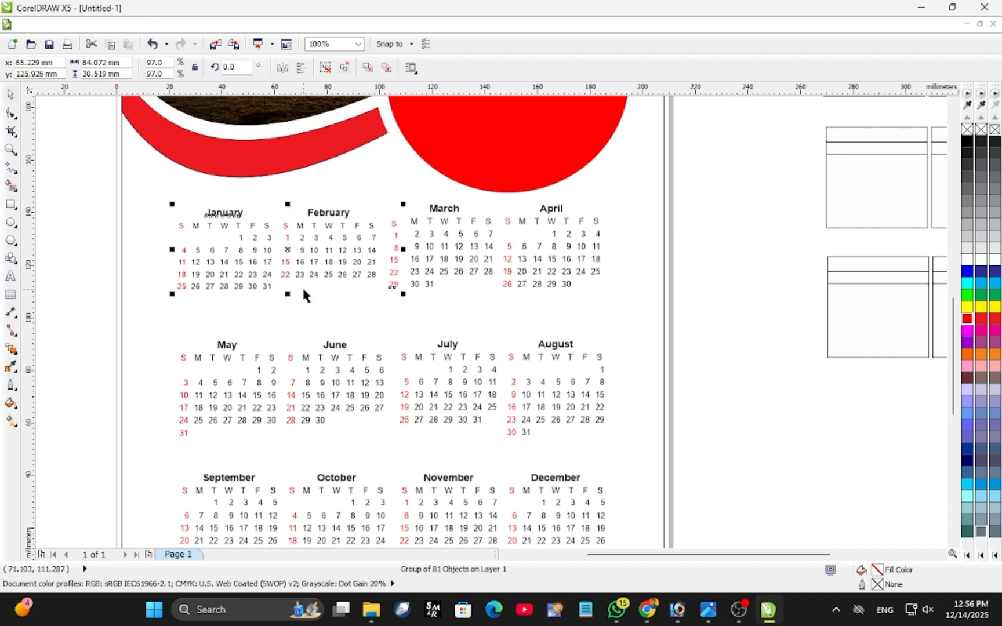
pyautogui.hotkey('ctrl', 'z')
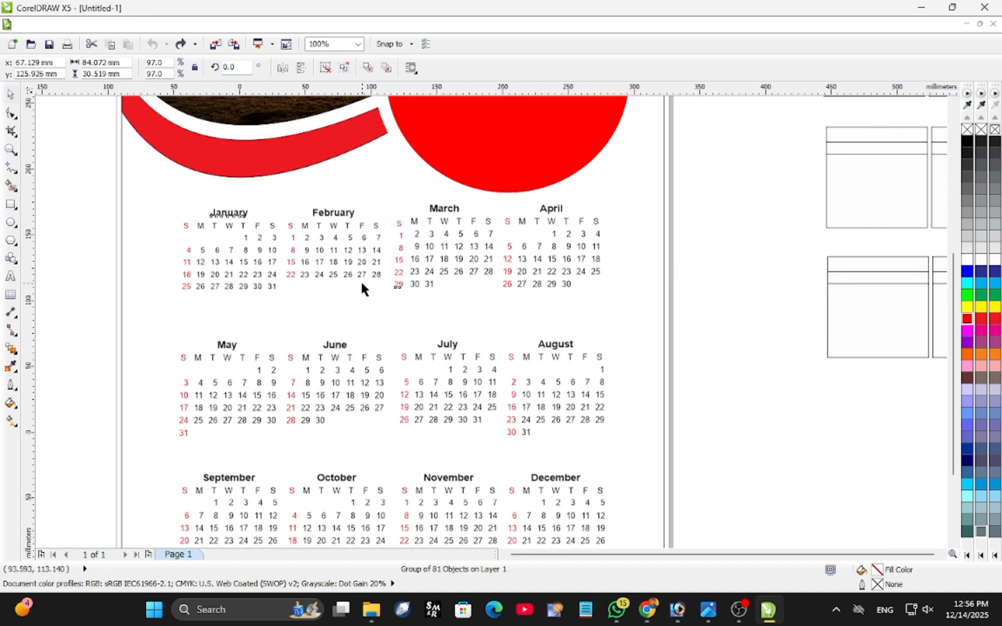
# Ungroup the January–February text and regroup March's stray Sunday column with the March–April text.
pyautogui.scroll(-1, 360, 279)
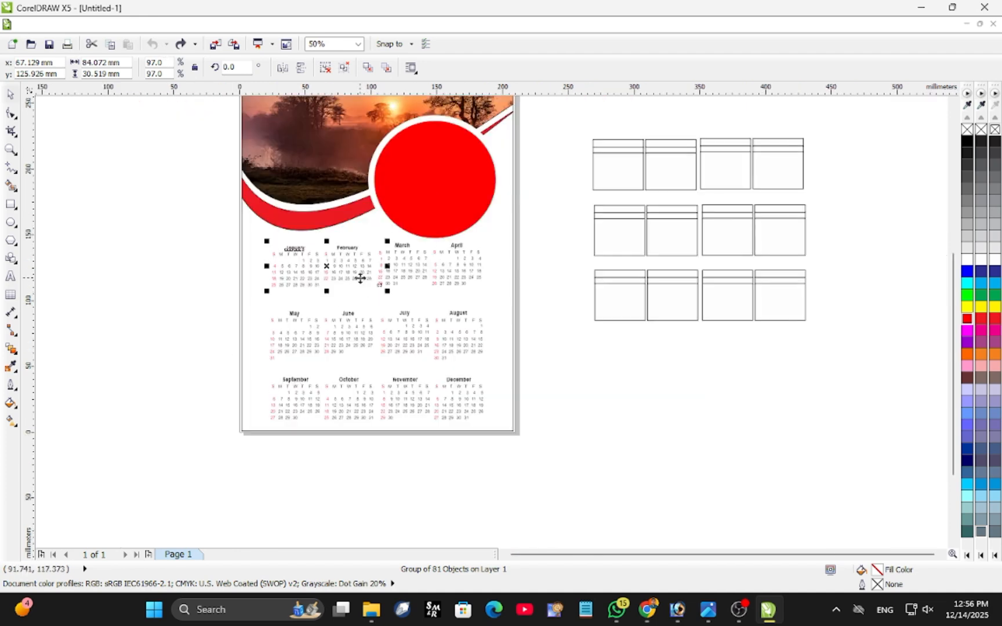
pyautogui.hotkey('ctrl', 'u')
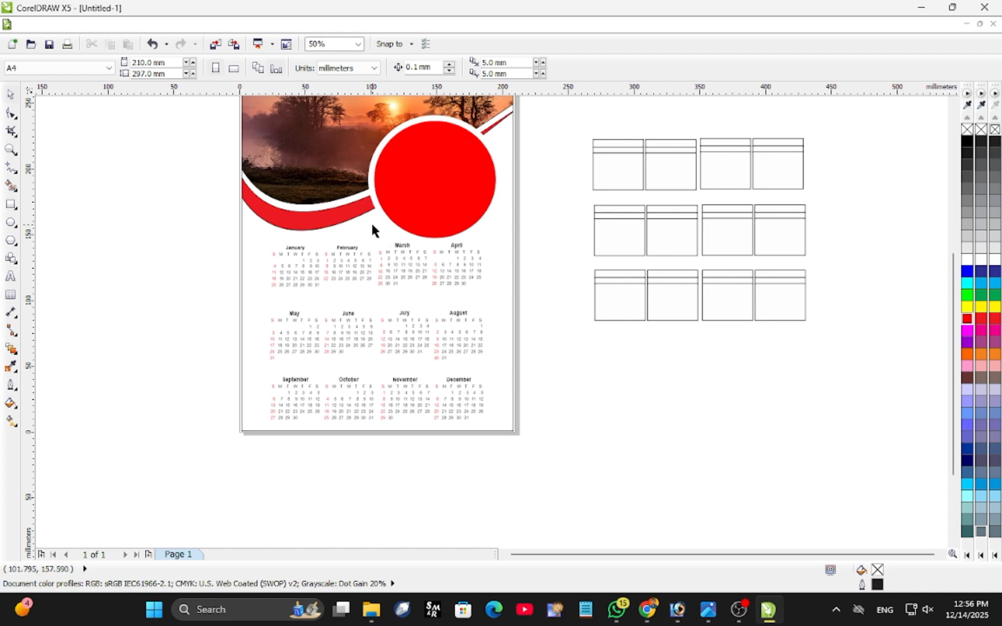
pyautogui.moveTo(379, 302); pyautogui.dragTo(375, 306)
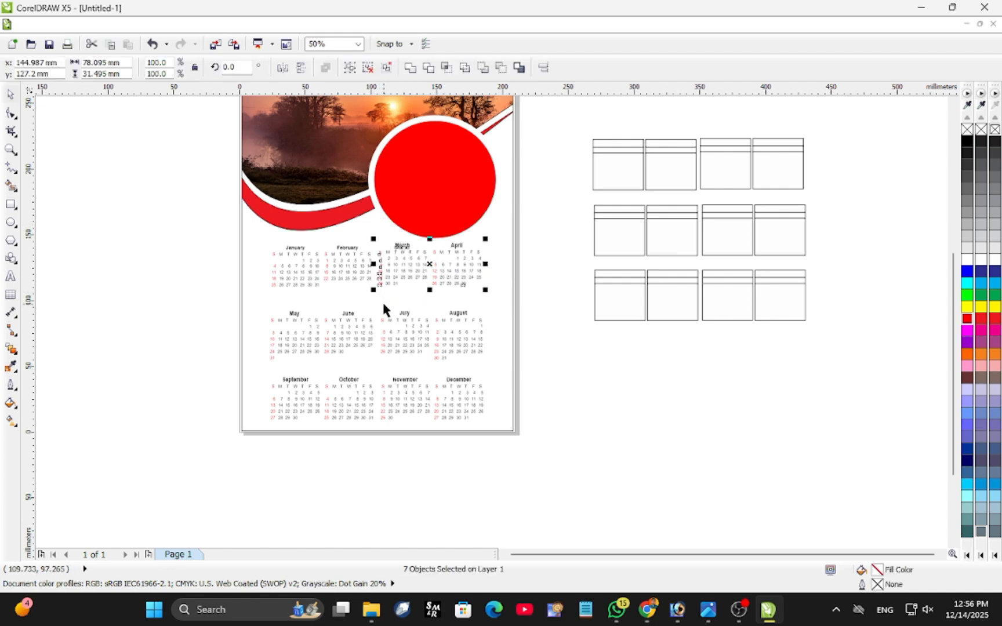
pyautogui.hotkey('ctrl', 'u')
pyautogui.hotkey('ctrl', 'g')
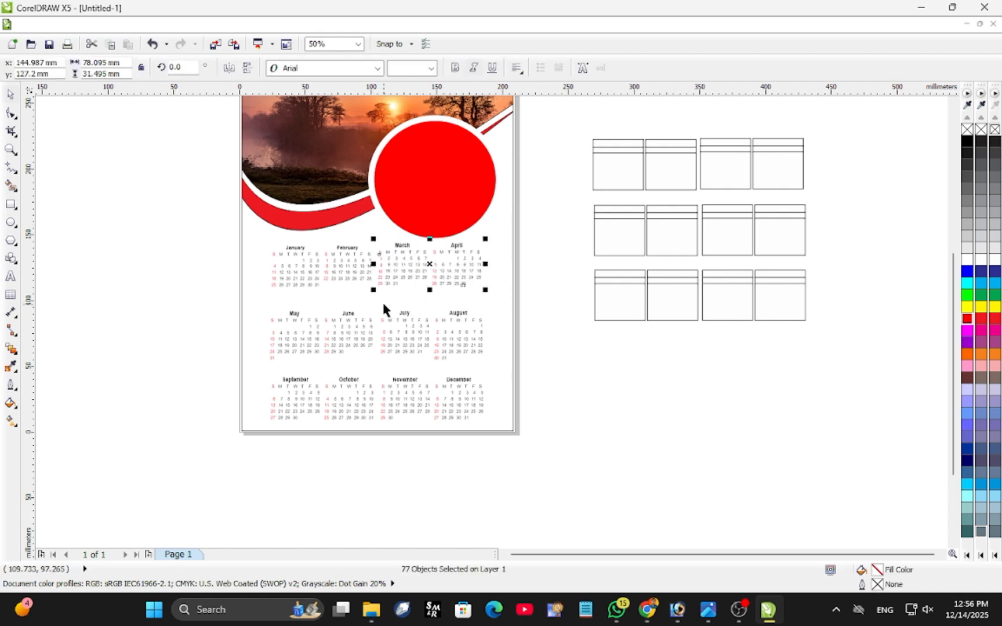
# Group the January and February text again without March's Sunday column.
pyautogui.moveTo(208, 228); pyautogui.dragTo(373, 299)
pyautogui.hotkey('ctrl', 'g')
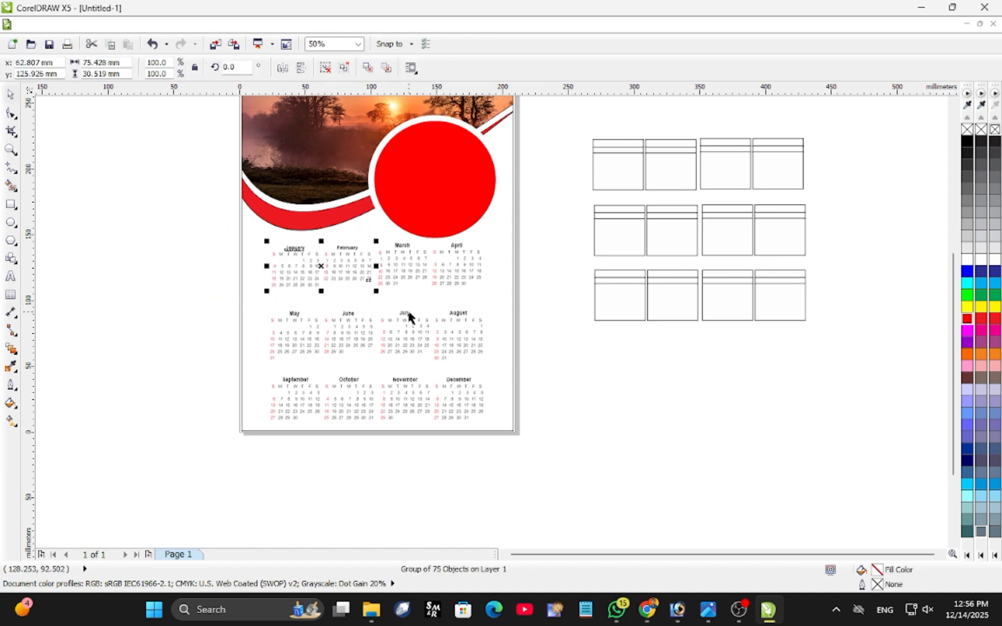
pyautogui.scroll(1, 409, 316)
pyautogui.scroll(-1, 545, 313)
pyautogui.click(621, 281)
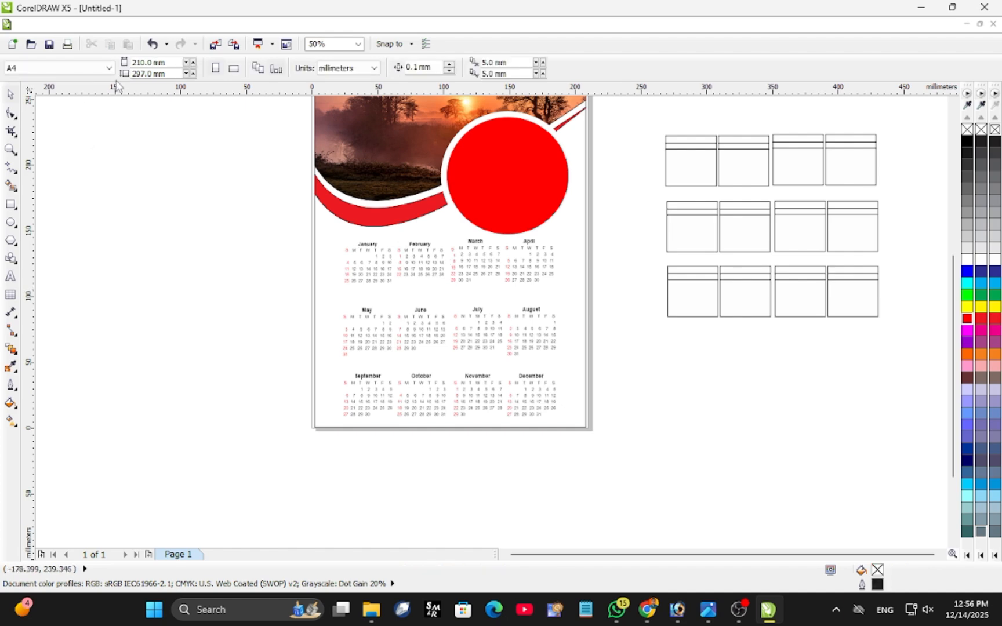
# Add the text "2026" in the empty space beside the page and set its font to Arial Black.
pyautogui.click(12, 278)
pyautogui.click(139, 190)
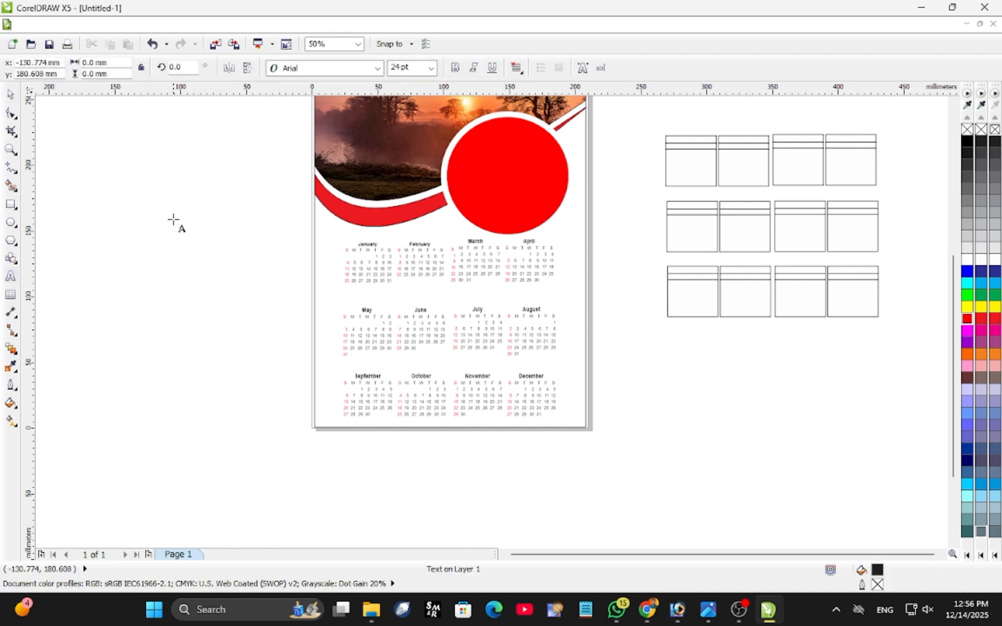
pyautogui.write('2026')
pyautogui.click(377, 67)
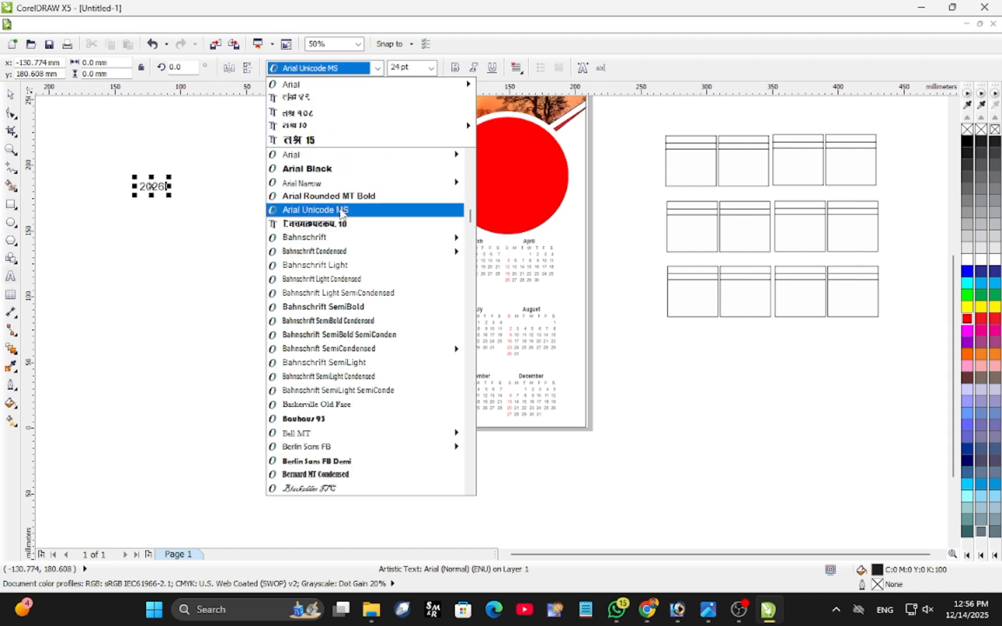
pyautogui.click(9, 96)
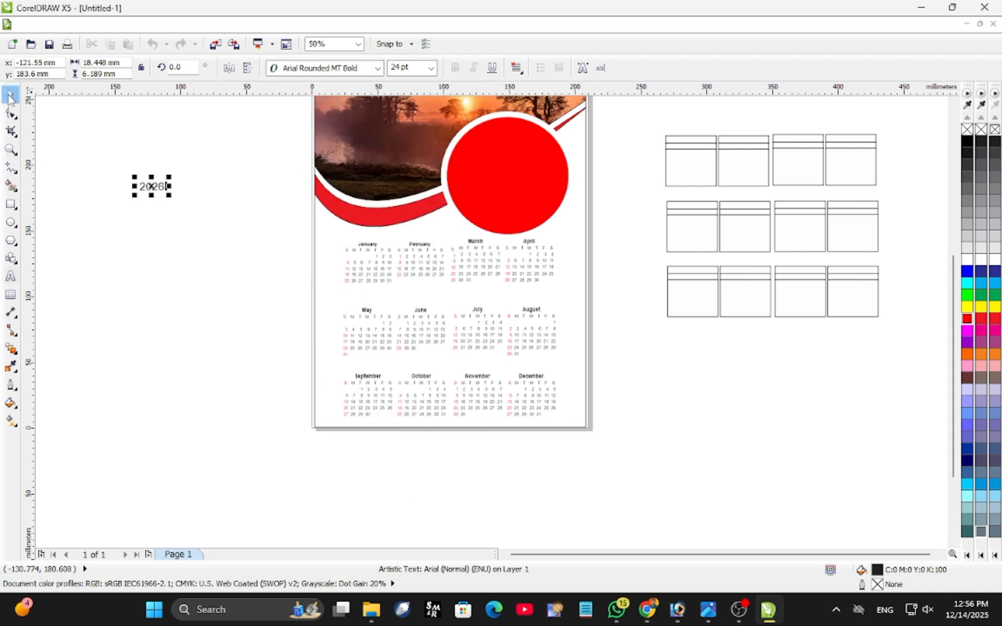
pyautogui.click(377, 68)
pyautogui.click(372, 183)
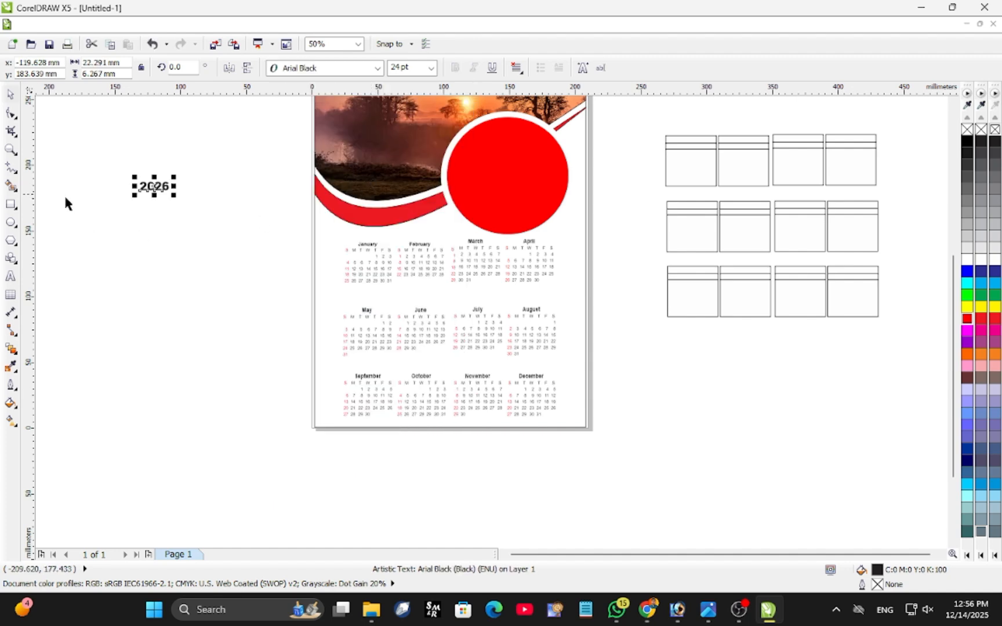
# Enlarge the "2026" text to about 81 × 23 mm, place it in the red circle's upper half and fill it white.
pyautogui.moveTo(173, 196); pyautogui.dragTo(232, 240)
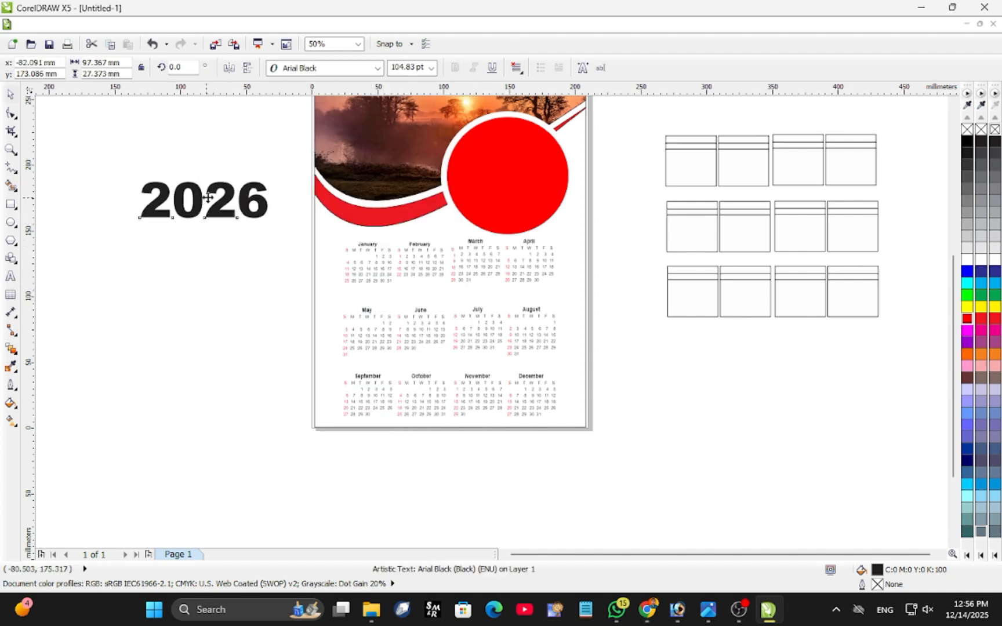
pyautogui.moveTo(207, 198); pyautogui.dragTo(454, 177)
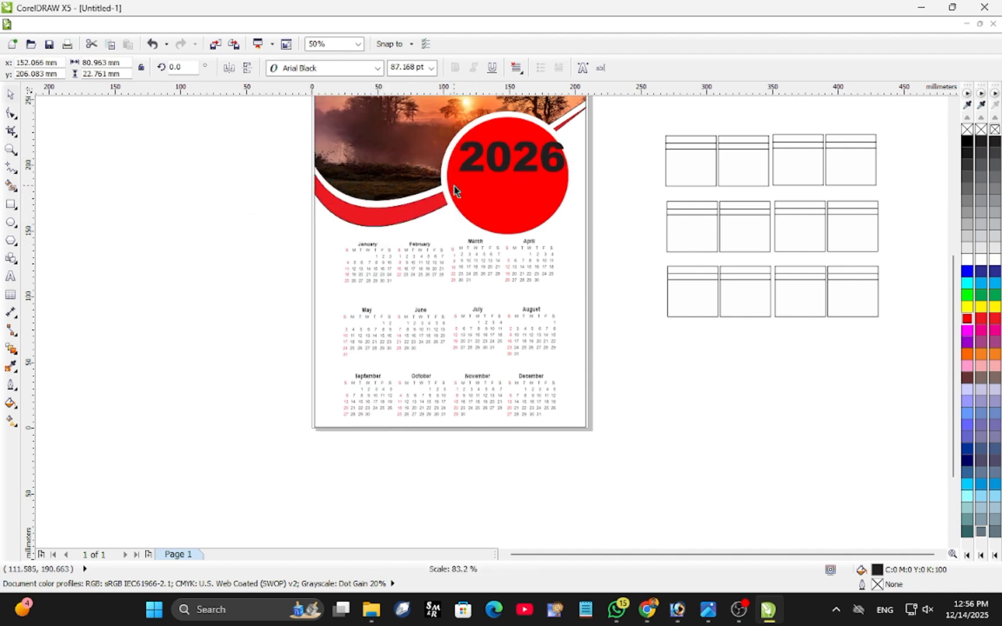
pyautogui.moveTo(507, 160); pyautogui.dragTo(504, 163)
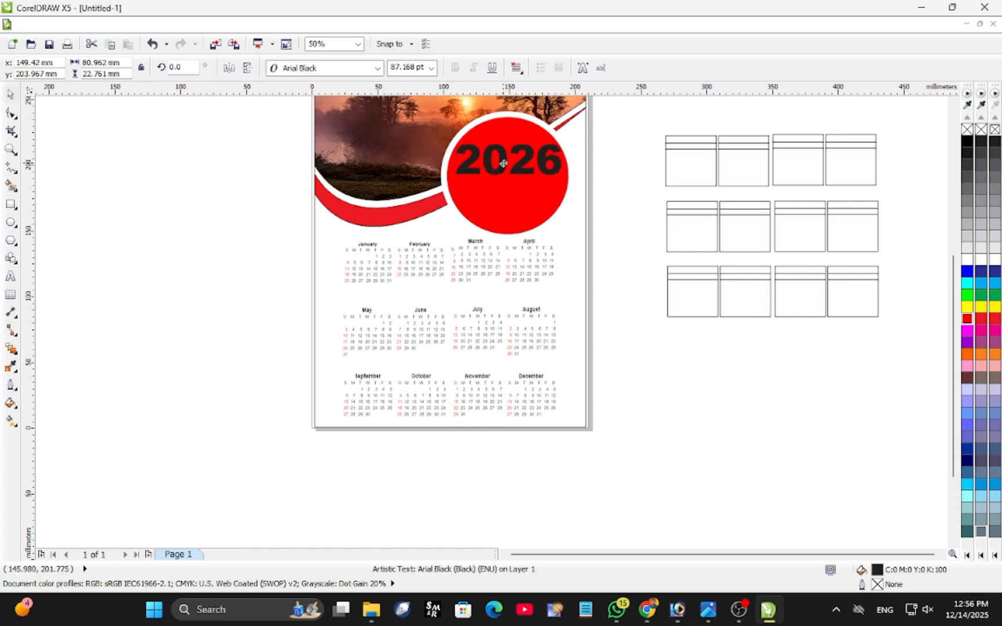
pyautogui.click(966, 262)
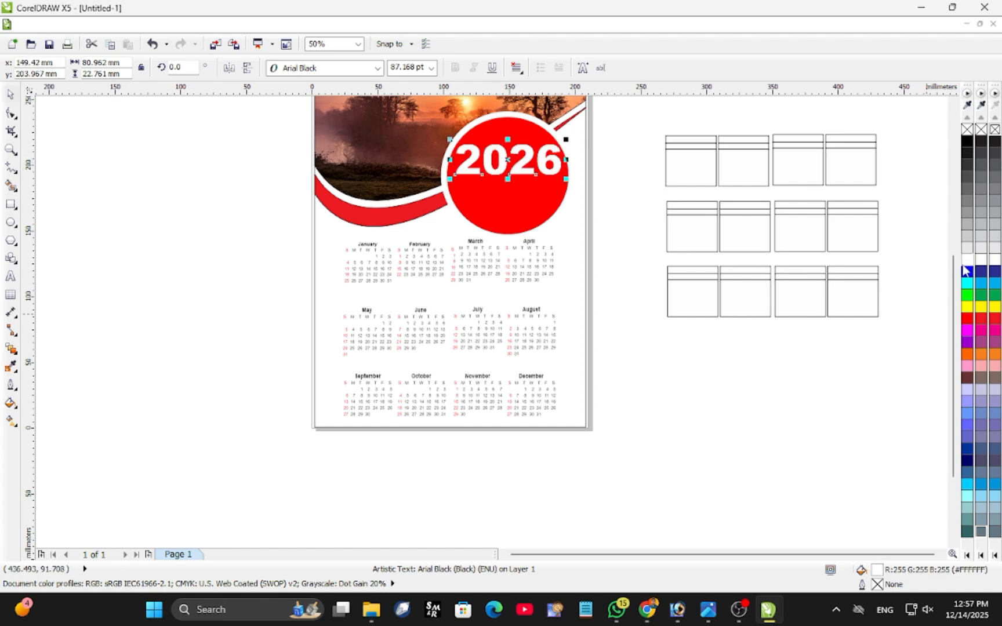
# Duplicate the "2026" text below itself, change the copy to "calendar" and scale it down to about 94 × 14 mm.
pyautogui.scroll(-1, 271, 279)
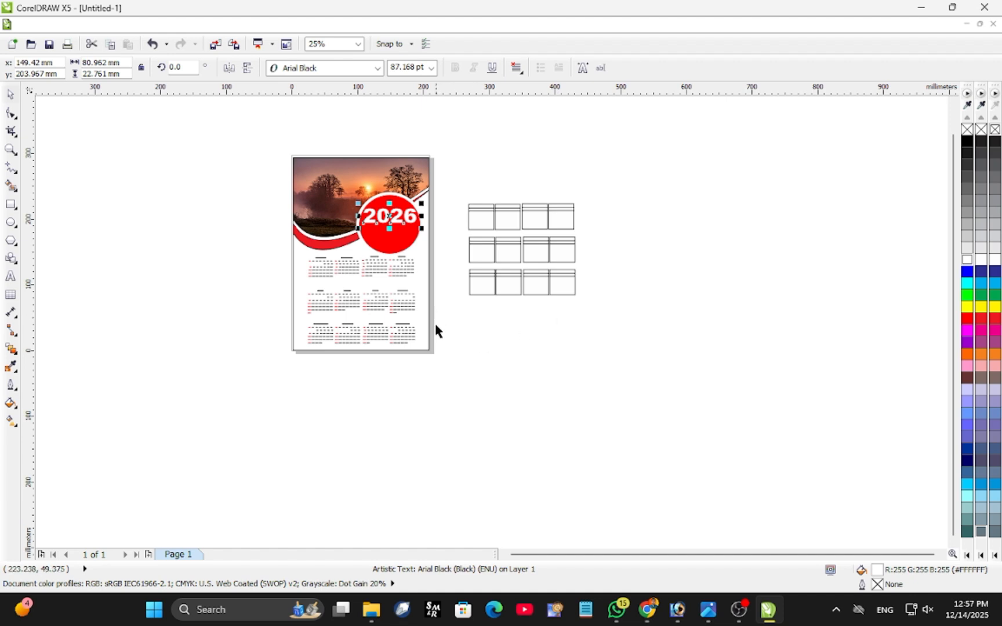
pyautogui.moveTo(394, 221); pyautogui.dragTo(386, 249)
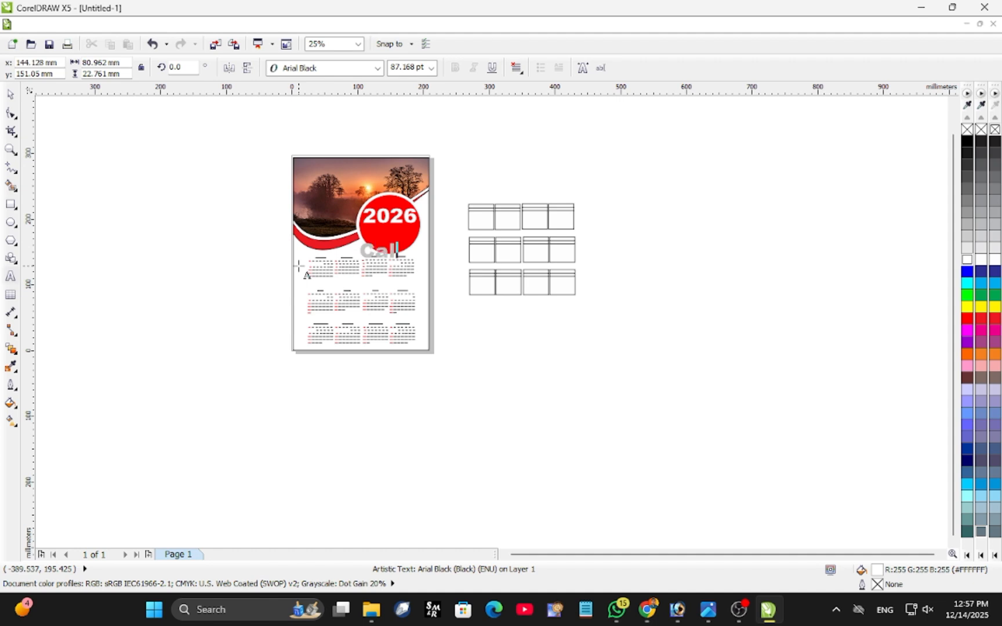
pyautogui.press('BackSpace')
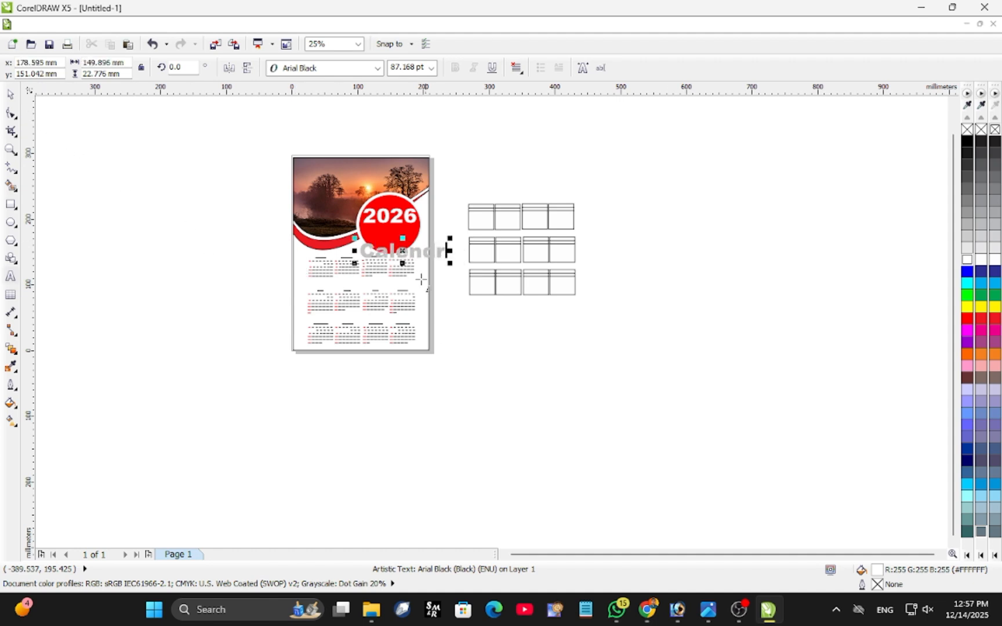
pyautogui.click(11, 95)
pyautogui.moveTo(461, 263); pyautogui.dragTo(429, 258)
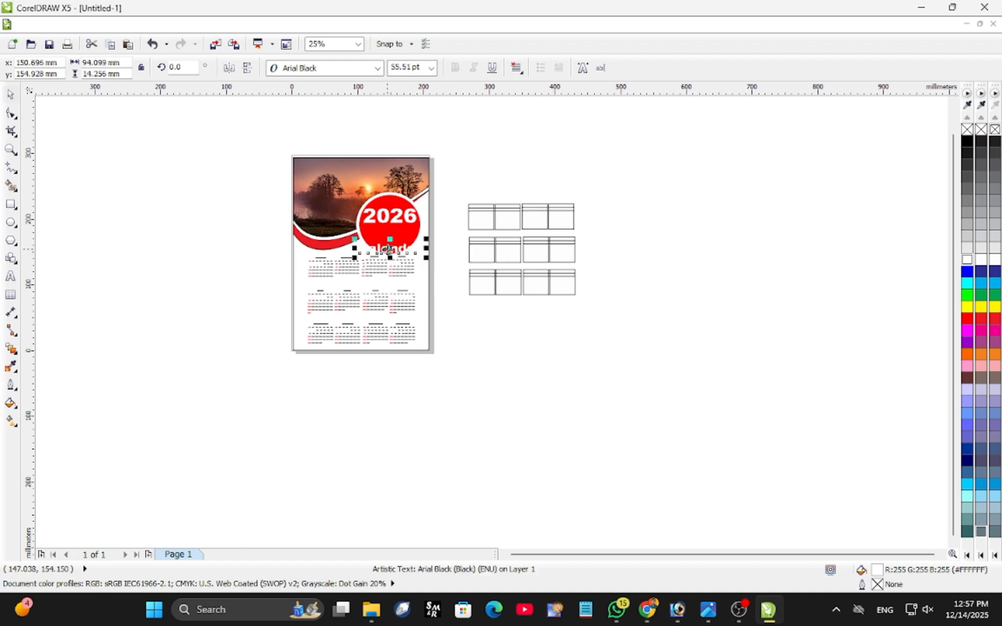
# Set the "calendar" text's font to Blackadder ITC.
pyautogui.click(377, 67)
pyautogui.scroll(-2, 356, 290)
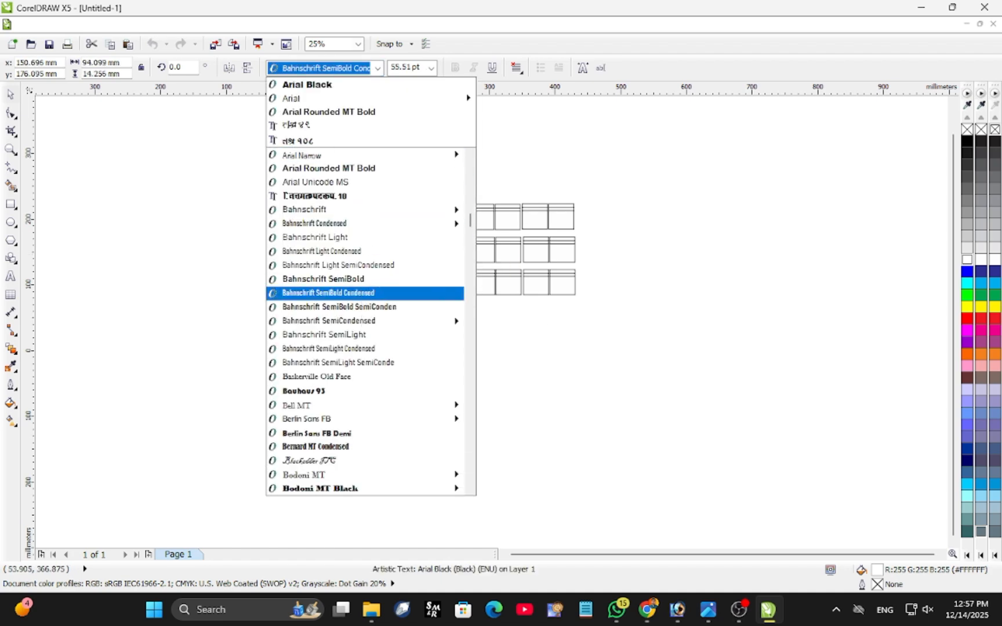
pyautogui.click(340, 296)
# Enlarge the "calendar" text to about 83 × 18 mm and centre it beneath "2026" inside the red circle.
pyautogui.scroll(2, 385, 251)
pyautogui.moveTo(428, 209); pyautogui.dragTo(441, 218)
pyautogui.moveTo(377, 187); pyautogui.dragTo(403, 169)
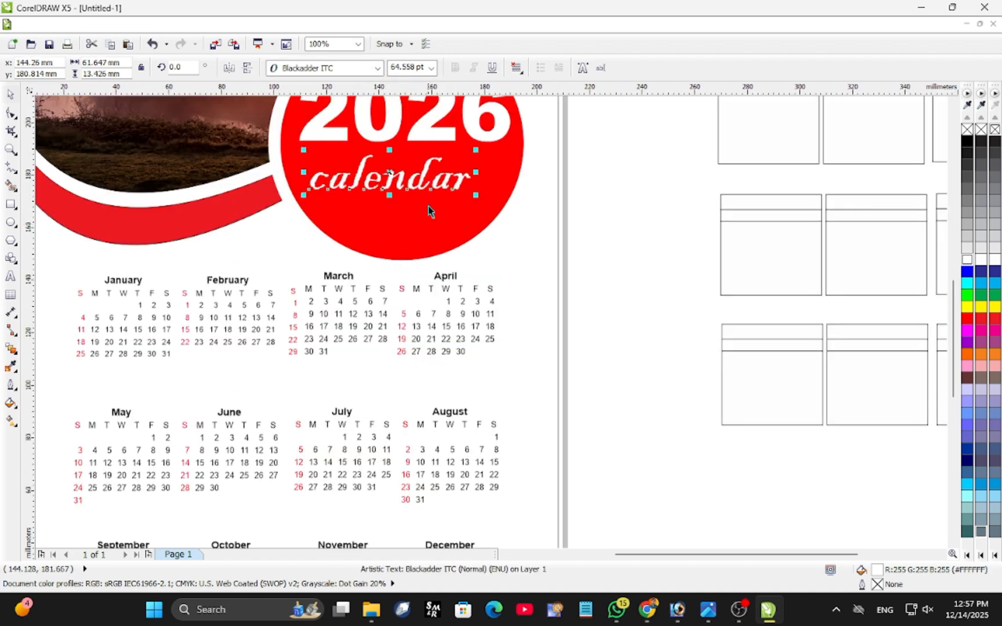
pyautogui.moveTo(475, 195); pyautogui.dragTo(507, 209)
pyautogui.moveTo(439, 198); pyautogui.dragTo(432, 197)
pyautogui.moveTo(505, 202); pyautogui.dragTo(522, 207)
pyautogui.scroll(-1, 407, 217)
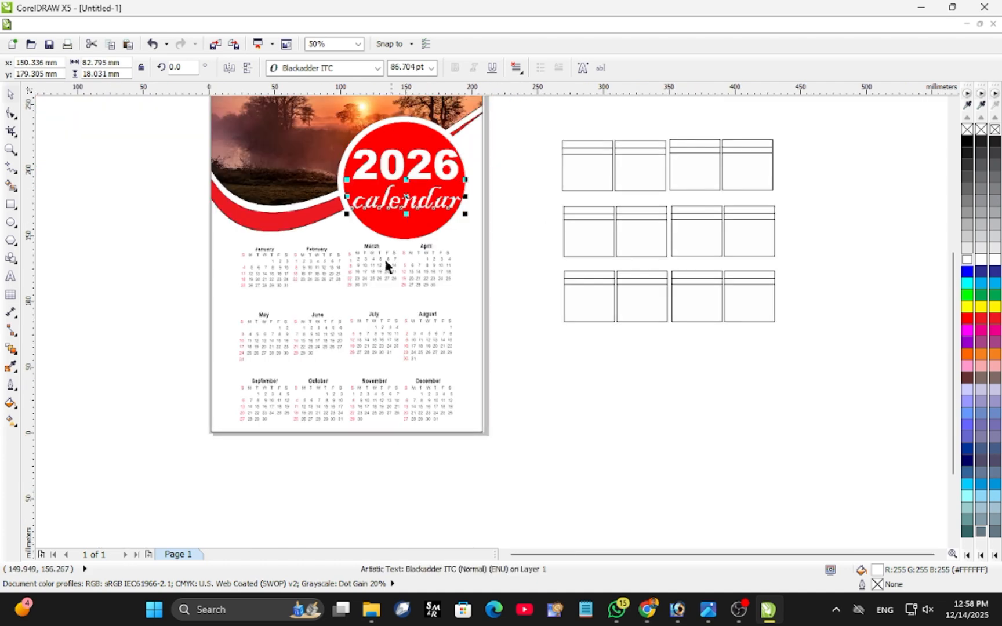
pyautogui.click(278, 470)
pyautogui.scroll(2, 163, 281)
pyautogui.scroll(-1, 163, 282)
pyautogui.press('F6')
pyautogui.moveTo(310, 210)
pyautogui.mouseDown()
pyautogui.moveTo(400, 223)
pyautogui.moveTo(387, 219)
pyautogui.mouseUp()
pyautogui.scroll(-1, 587, 330)
pyautogui.press('Delete')
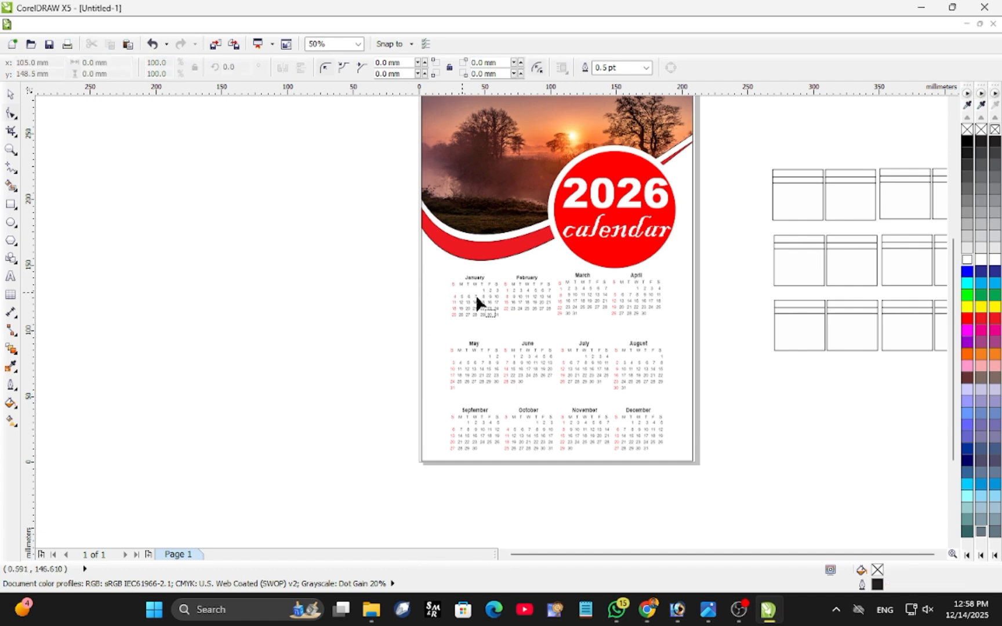
pyautogui.moveTo(422, 361); pyautogui.dragTo(621, 424)
pyautogui.hotkey('ctrl', 'z')
# Enlarge the January–April row to about 177 × 36 mm and position it just below the header artwork.
pyautogui.moveTo(398, 265); pyautogui.dragTo(679, 329)
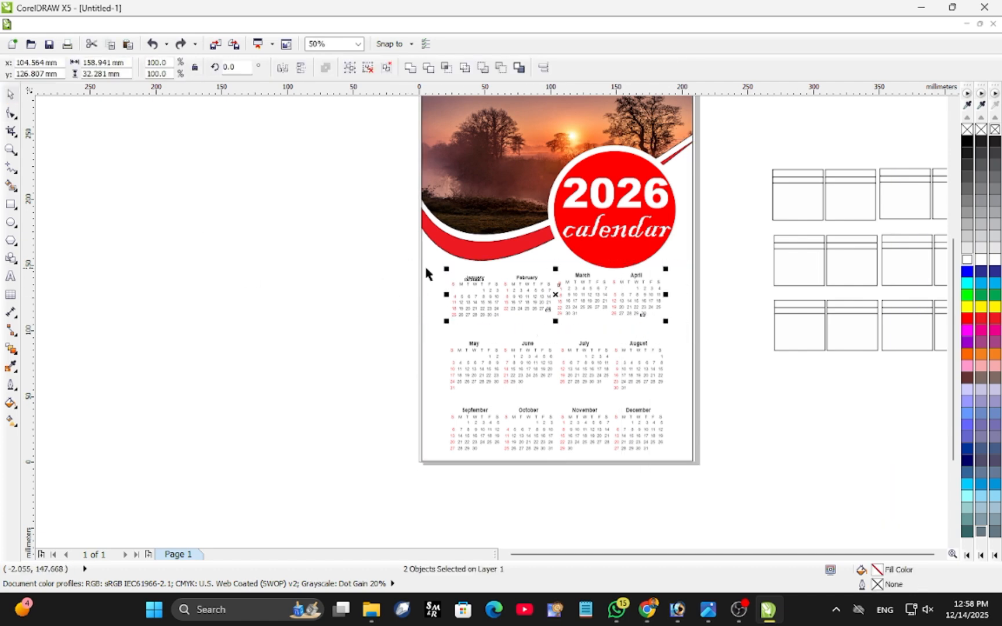
pyautogui.moveTo(447, 268); pyautogui.dragTo(423, 265)
pyautogui.moveTo(547, 293); pyautogui.dragTo(563, 292)
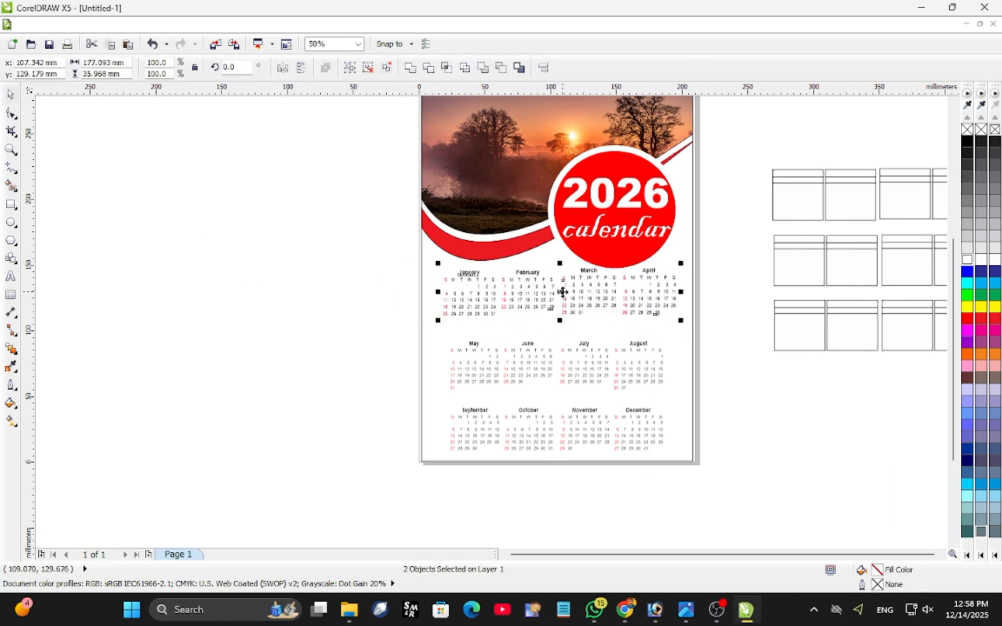
pyautogui.click(556, 292)
pyautogui.press('Down')
pyautogui.press('Down')
pyautogui.hotkey('ctrl', 'z')
pyautogui.click(537, 286)
pyautogui.moveTo(398, 265); pyautogui.dragTo(709, 341)
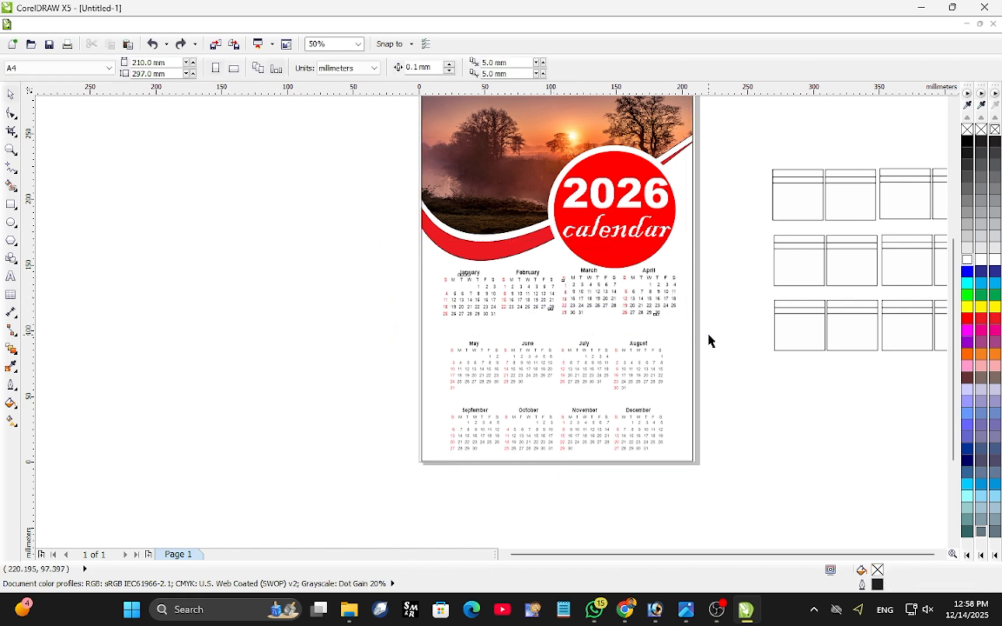
pyautogui.moveTo(559, 290); pyautogui.dragTo(564, 295)
# Enlarge the May–August row to about 175 × 39 mm and move it up beneath the January–April row.
pyautogui.click(335, 315)
pyautogui.moveTo(379, 330); pyautogui.dragTo(684, 399)
pyautogui.moveTo(564, 354); pyautogui.dragTo(564, 353)
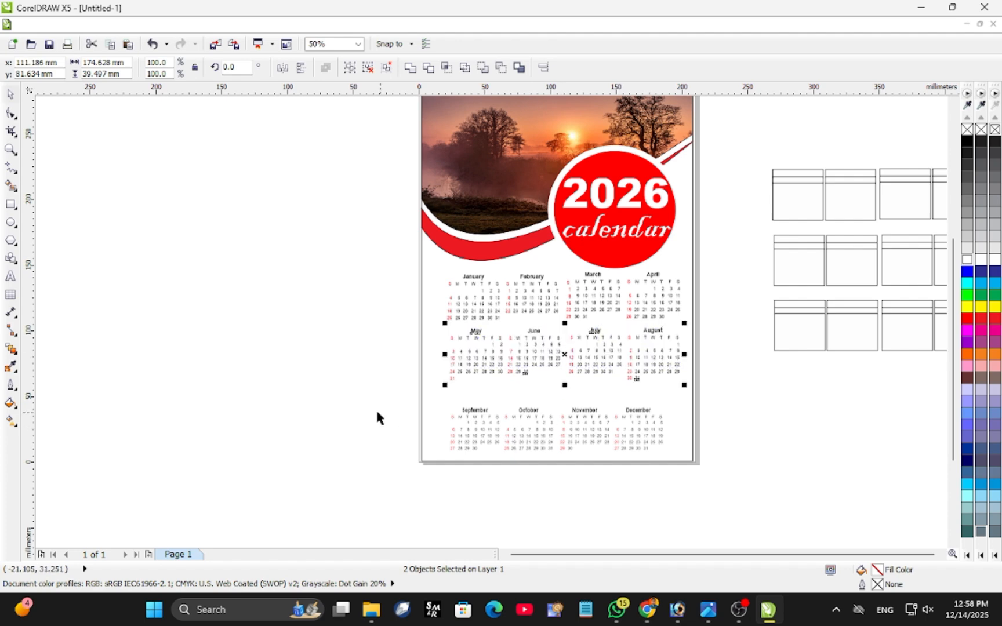
# Enlarge the September–December row to about 180 × 35 mm and place it beneath the May–August row within the page.
pyautogui.moveTo(378, 400); pyautogui.dragTo(685, 465)
pyautogui.moveTo(558, 429); pyautogui.dragTo(556, 413)
pyautogui.moveTo(668, 439); pyautogui.dragTo(692, 448)
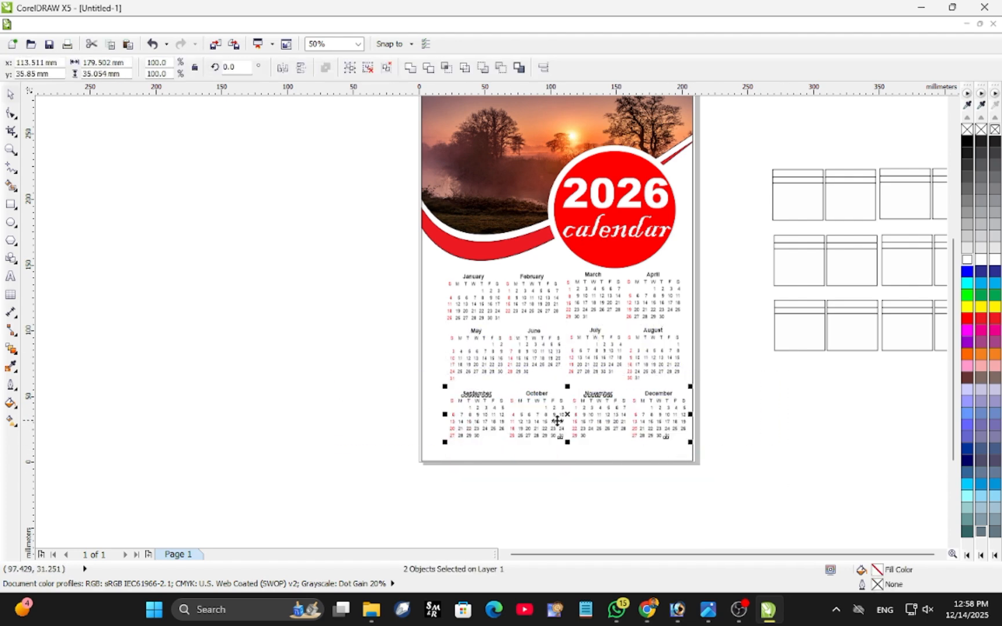
pyautogui.moveTo(560, 418); pyautogui.dragTo(557, 420)
# Shift the May–August and January–April rows slightly left to line up with the September–December row.
pyautogui.moveTo(369, 326); pyautogui.dragTo(686, 388)
pyautogui.moveTo(565, 352); pyautogui.dragTo(557, 356)
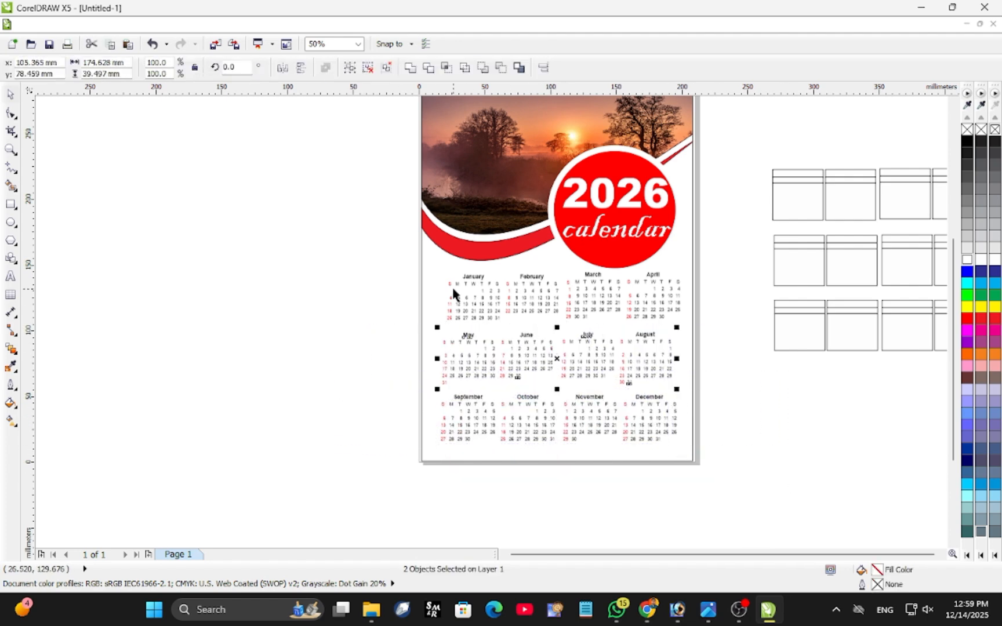
pyautogui.moveTo(394, 263); pyautogui.dragTo(772, 326)
pyautogui.moveTo(561, 297); pyautogui.dragTo(555, 297)
pyautogui.click(582, 330)
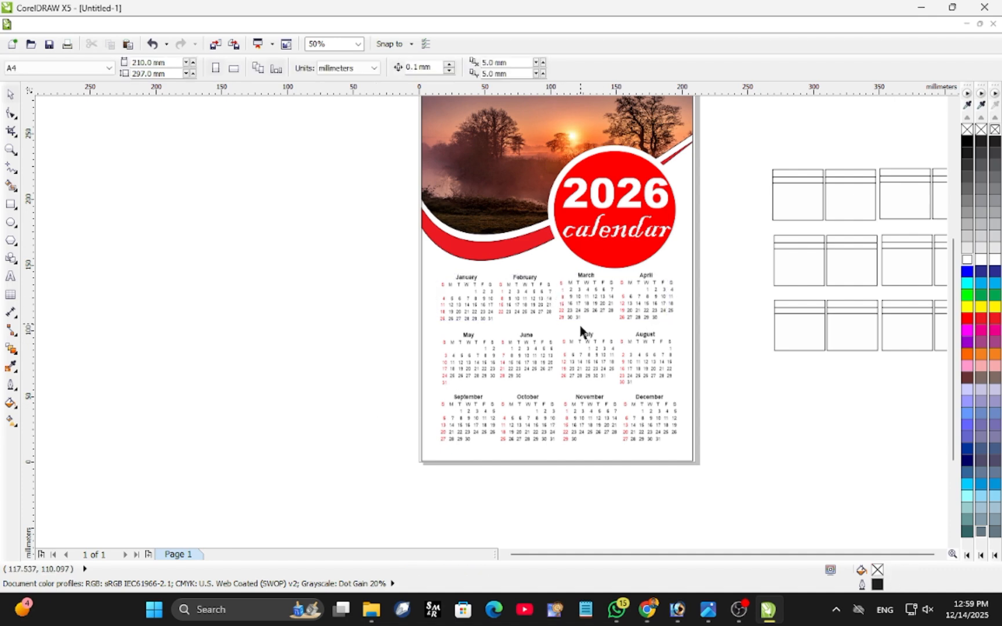
# Draw a rectangle around the January heading and adjust it to about 38 × 5 mm.
pyautogui.click(11, 205)
pyautogui.moveTo(369, 260); pyautogui.dragTo(424, 266)
pyautogui.moveTo(397, 263); pyautogui.dragTo(493, 282)
pyautogui.scroll(2, 433, 277)
pyautogui.moveTo(491, 276); pyautogui.dragTo(465, 284)
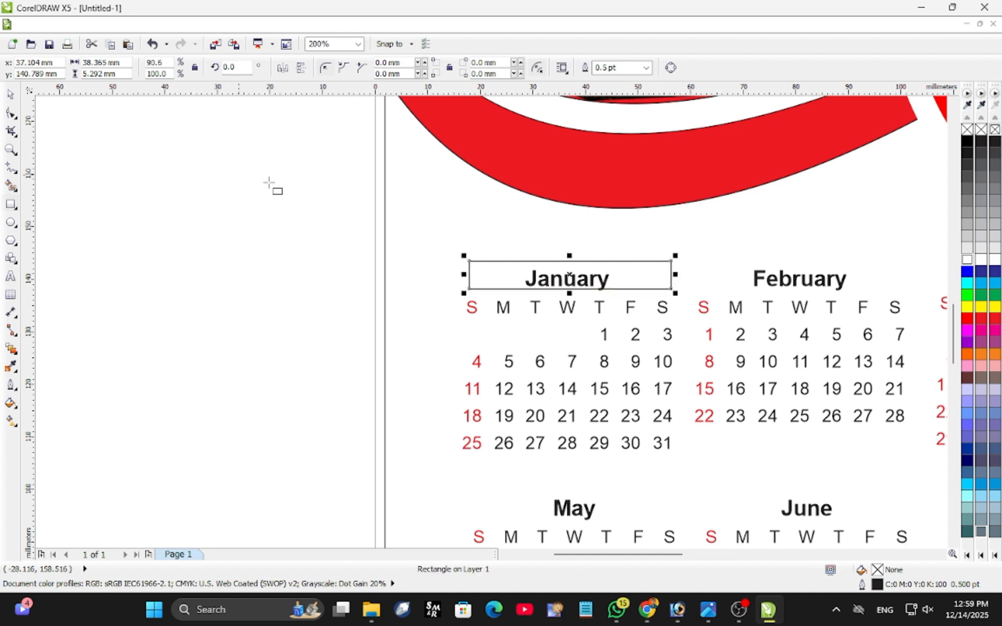
pyautogui.moveTo(568, 256); pyautogui.dragTo(568, 259)
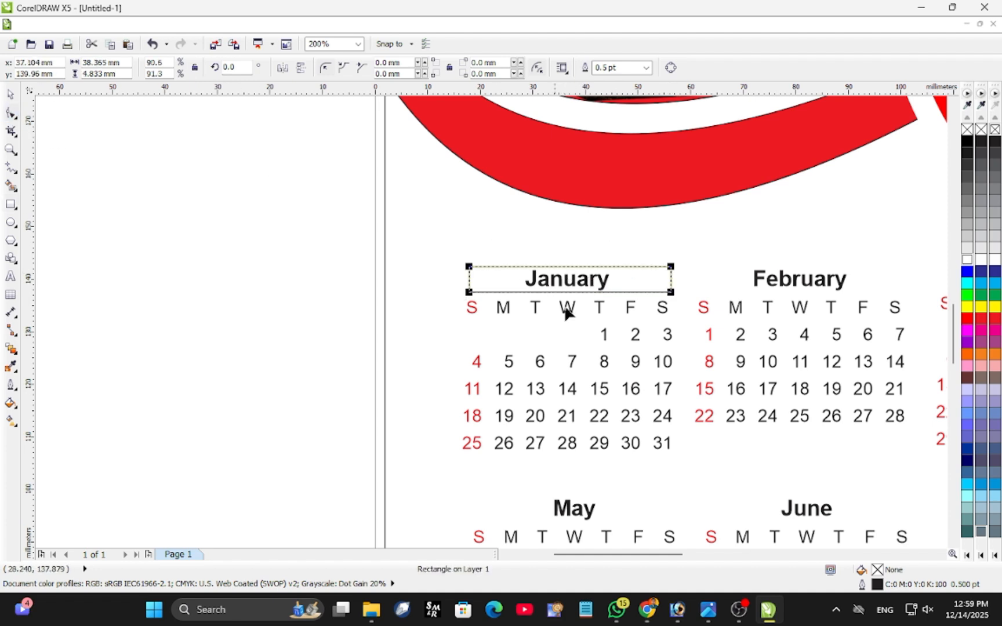
# Round the January rectangle's corners fully to about 2.4 mm and fill it red.
pyautogui.moveTo(468, 268); pyautogui.dragTo(446, 282)
pyautogui.click(967, 319)
pyautogui.rightClick(564, 279)
pyautogui.click(550, 281)
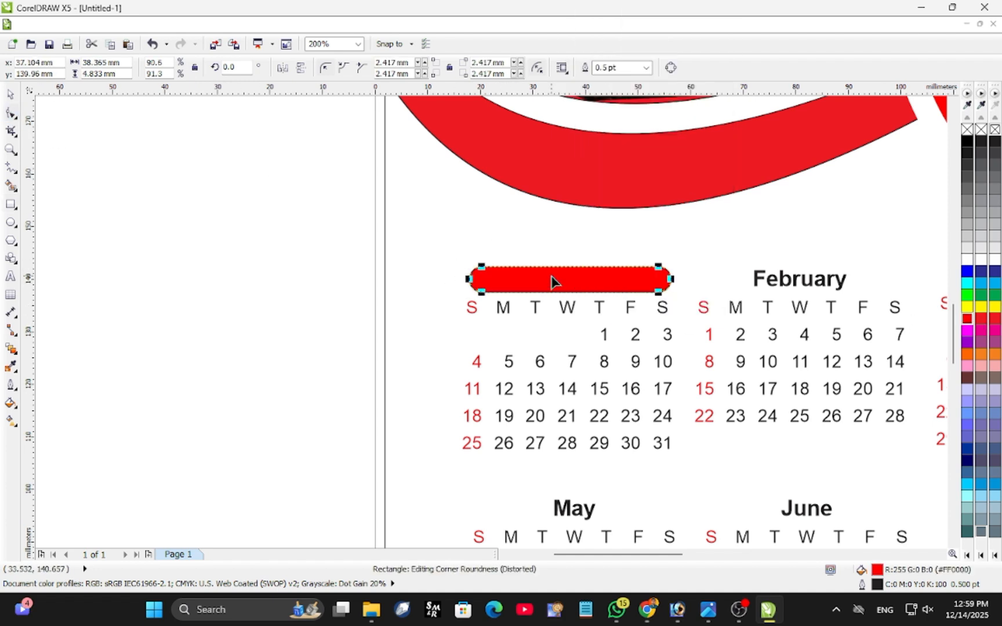
# Copy the red bar onto the February heading and send the copy to the back of the layer.
pyautogui.click(12, 97)
pyautogui.moveTo(554, 279); pyautogui.dragTo(780, 280)
pyautogui.rightClick(781, 280)
pyautogui.moveTo(813, 172)
pyautogui.click(672, 83)
pyautogui.scroll(-1, 692, 187)
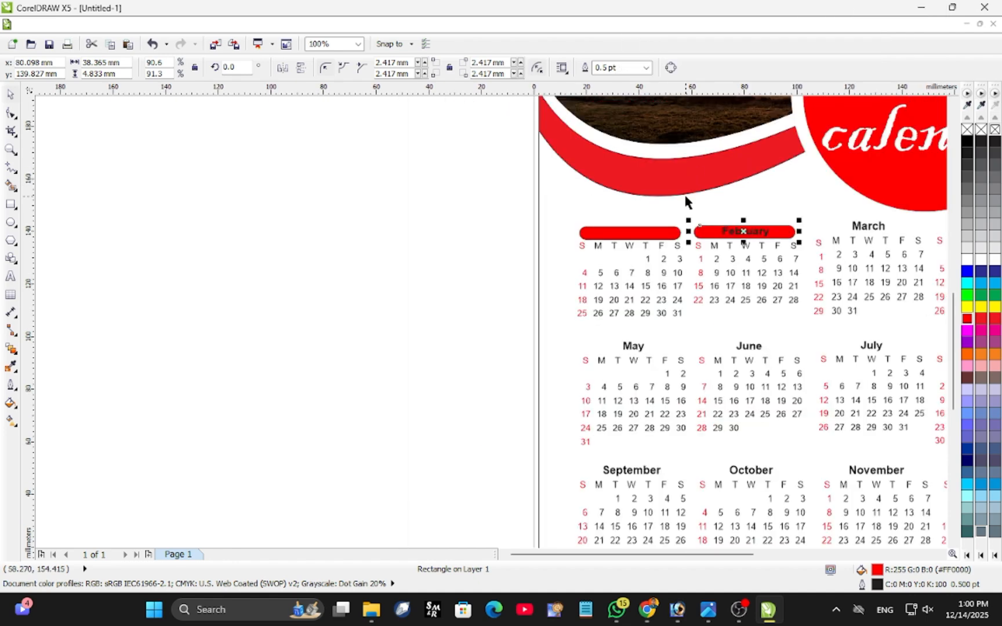
# Send the January heading's red bar to the back of the layer.
pyautogui.scroll(1, 673, 217)
pyautogui.click(587, 243)
pyautogui.rightClick(562, 248)
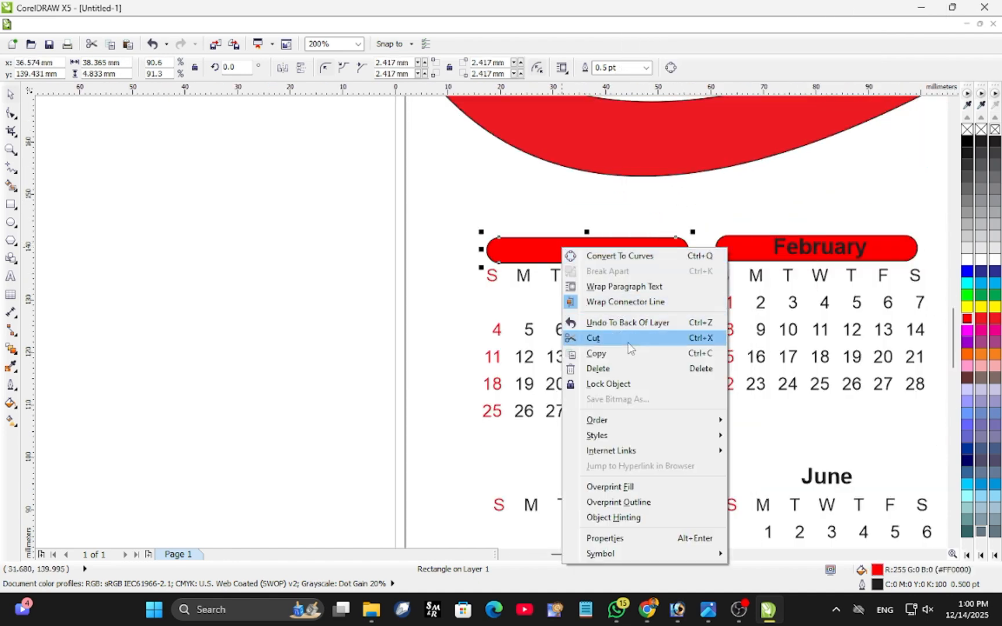
pyautogui.moveTo(603, 420)
pyautogui.click(781, 472)
pyautogui.scroll(-3, 342, 209)
pyautogui.moveTo(297, 203); pyautogui.dragTo(728, 417)
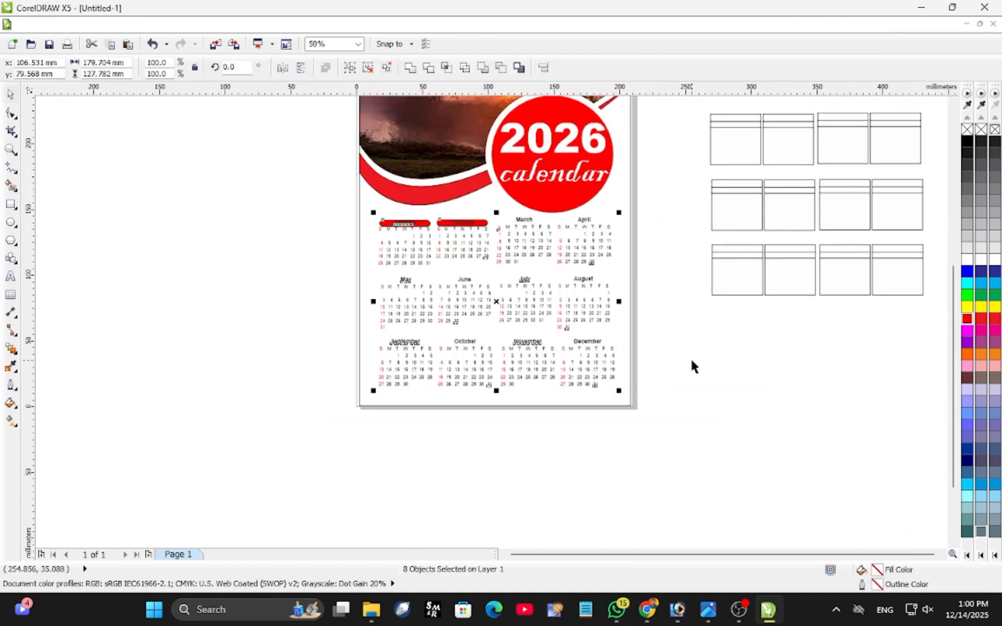
pyautogui.click(704, 358)
pyautogui.scroll(1, 412, 254)
pyautogui.click(436, 192)
pyautogui.press('Escape')
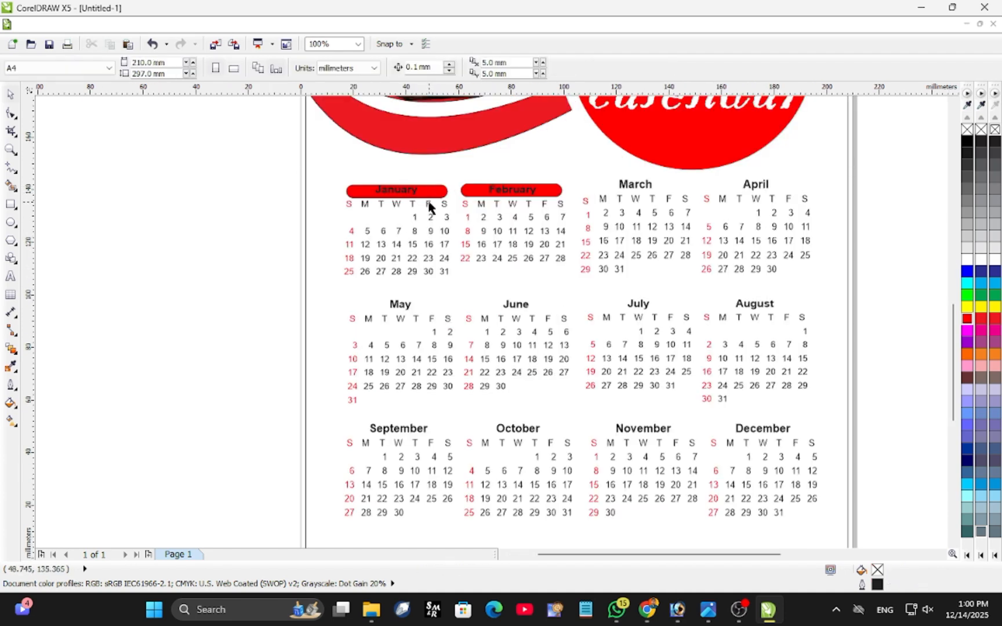
# Try to place a copy of the February bar at the March heading and undo the attempt.
pyautogui.scroll(1, 475, 215)
pyautogui.click(469, 174)
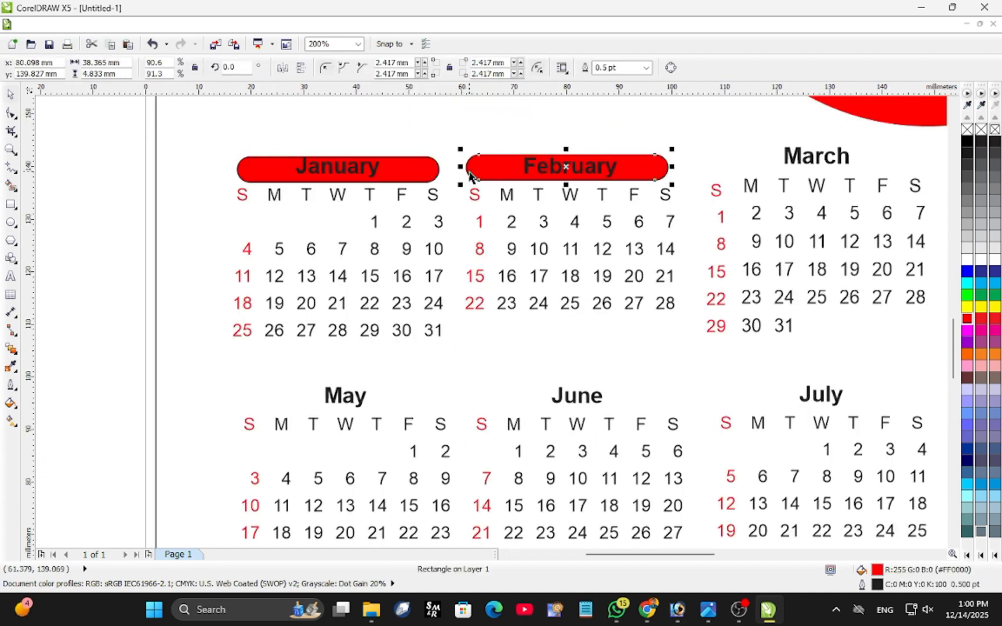
pyautogui.moveTo(566, 168); pyautogui.dragTo(766, 149)
pyautogui.rightClick(574, 180)
pyautogui.moveTo(614, 359)
pyautogui.click(805, 390)
pyautogui.click(616, 182)
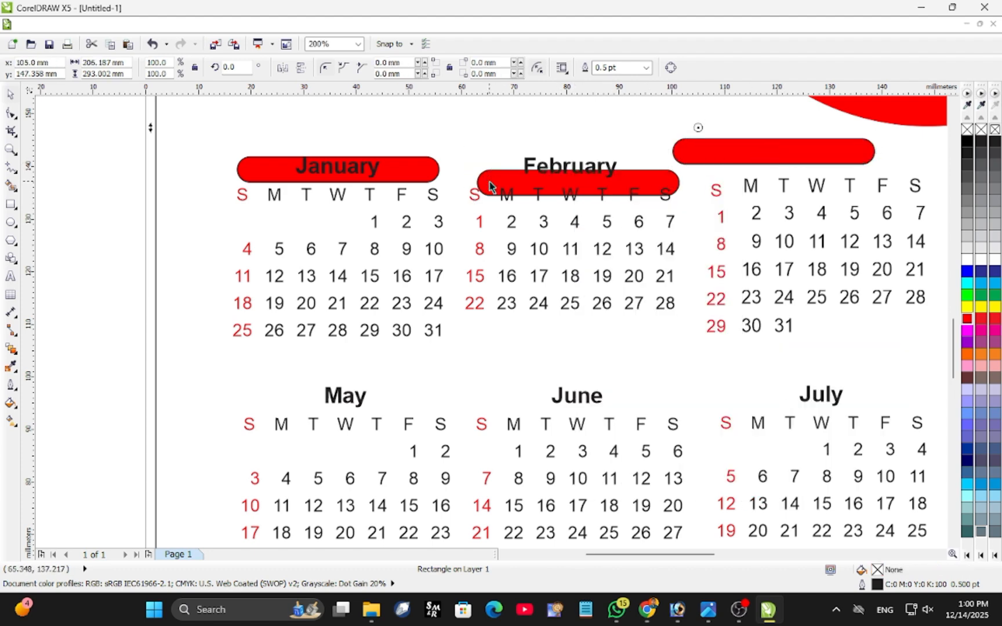
pyautogui.hotkey('ctrl', 'z')
pyautogui.hotkey('ctrl', 'z')
pyautogui.hotkey('ctrl', 'z')
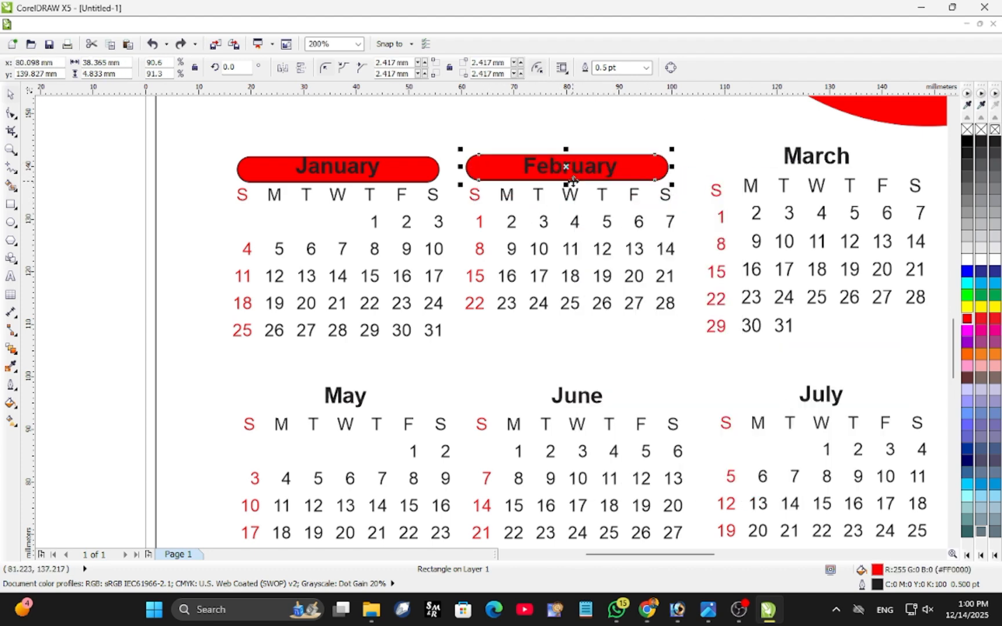
pyautogui.rightClick(476, 158)
pyautogui.click(66, 164)
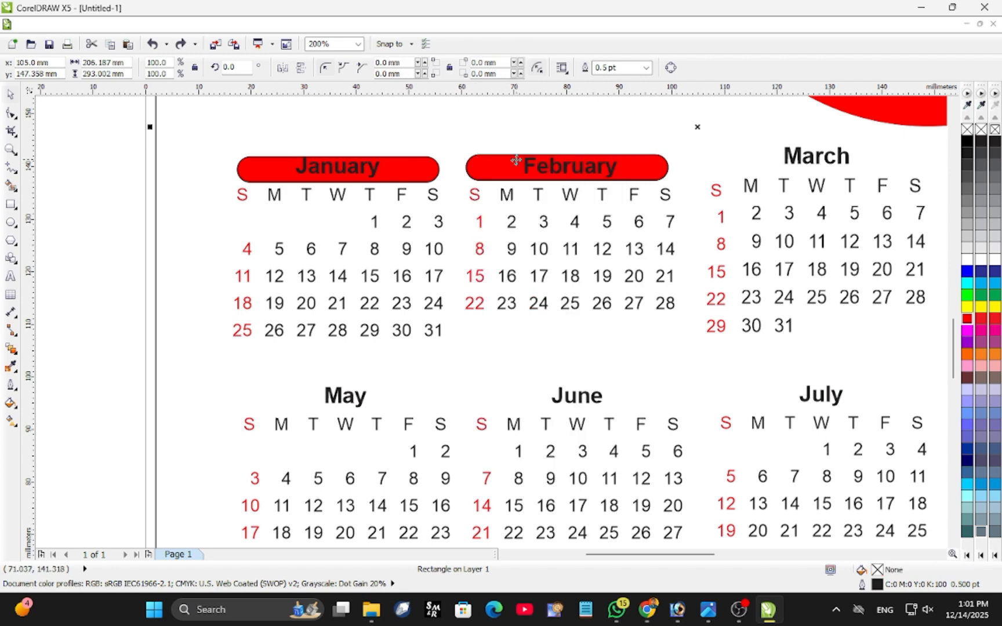
# Duplicate the February bar over March's weekday row and put the original back behind the February heading.
pyautogui.click(474, 173)
pyautogui.rightClick(491, 180)
pyautogui.moveTo(528, 352)
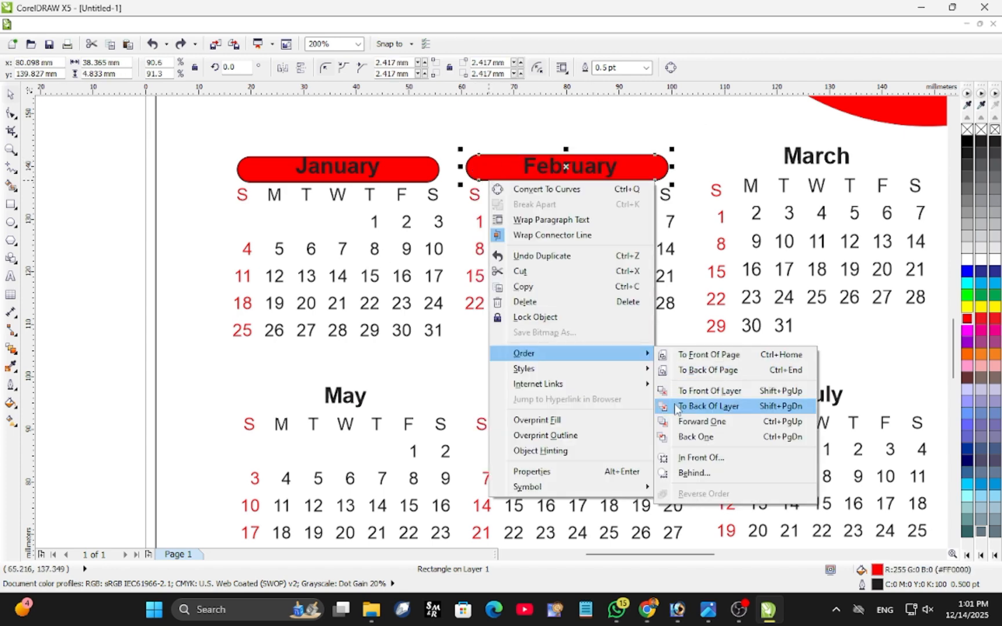
pyautogui.click(684, 391)
pyautogui.hotkey('ctrl', 'd')
pyautogui.rightClick(505, 172)
pyautogui.moveTo(608, 342)
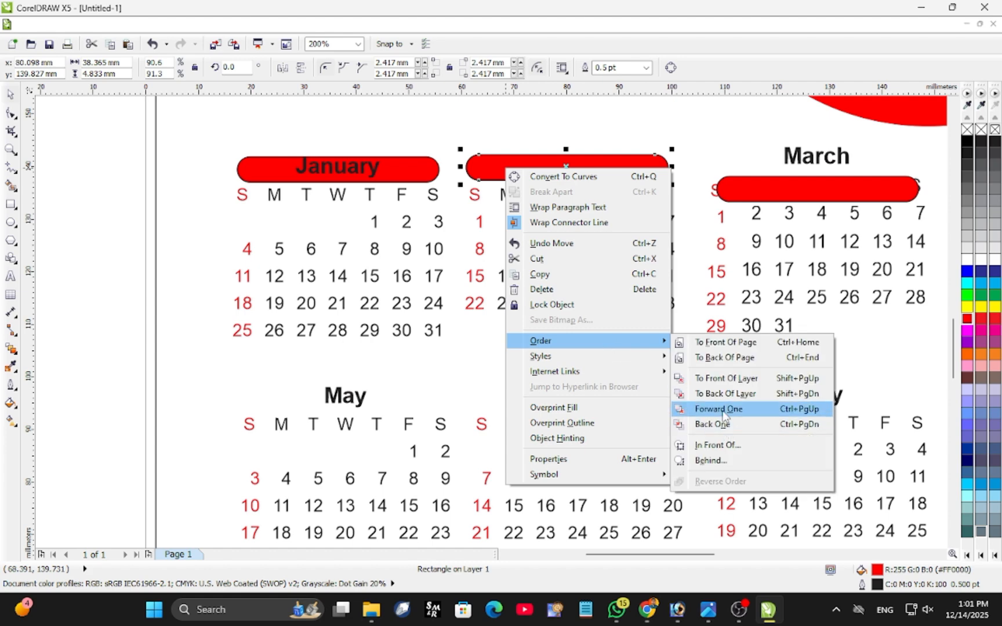
pyautogui.click(732, 423)
# Fill the January and February heading texts white.
pyautogui.click(348, 168)
pyautogui.click(572, 169)
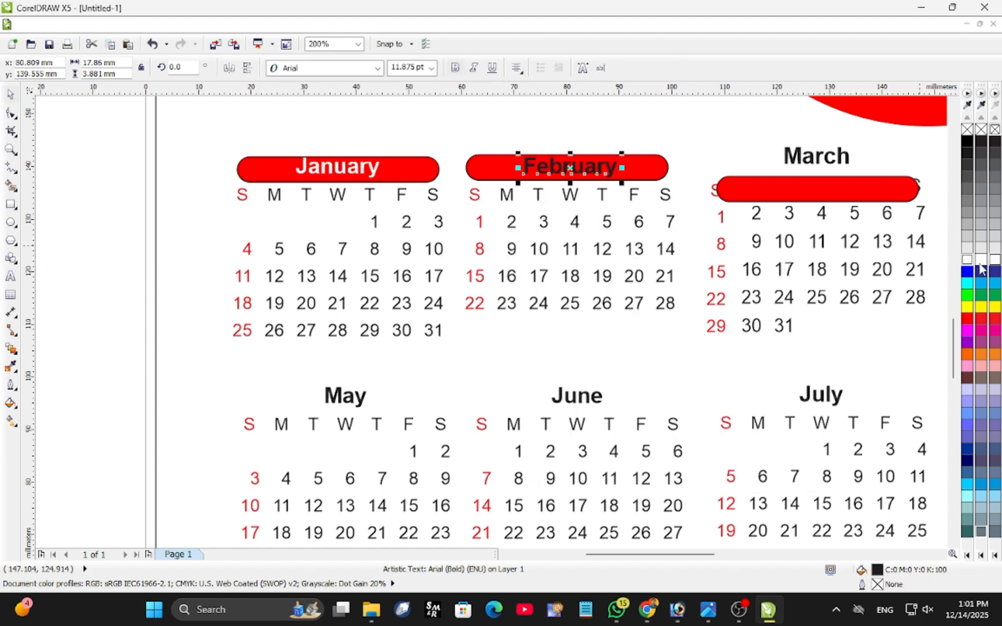
pyautogui.click(968, 262)
# Duplicate the spare red bar, place one behind the March heading and fill the March text white.
pyautogui.click(835, 192)
pyautogui.hotkey('ctrl', 'd')
pyautogui.moveTo(826, 189); pyautogui.dragTo(833, 156)
pyautogui.rightClick(834, 156)
pyautogui.moveTo(900, 330)
pyautogui.click(726, 381)
pyautogui.click(808, 157)
pyautogui.click(967, 260)
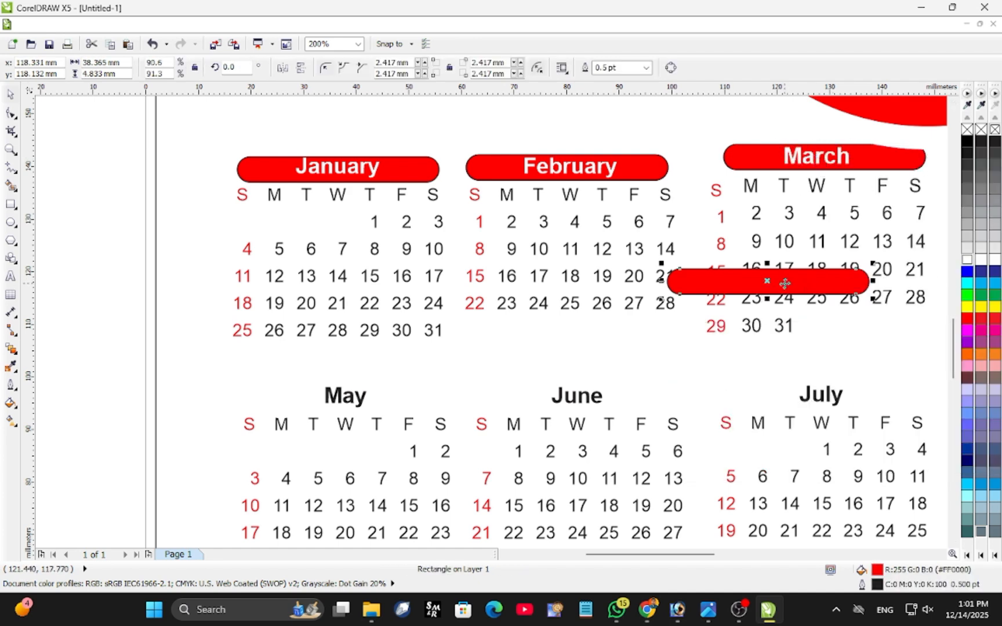
# Duplicate the spare red bar, place one behind the May heading and fill the May text white.
pyautogui.moveTo(789, 284); pyautogui.dragTo(372, 400)
pyautogui.rightClick(371, 395)
pyautogui.moveTo(440, 250)
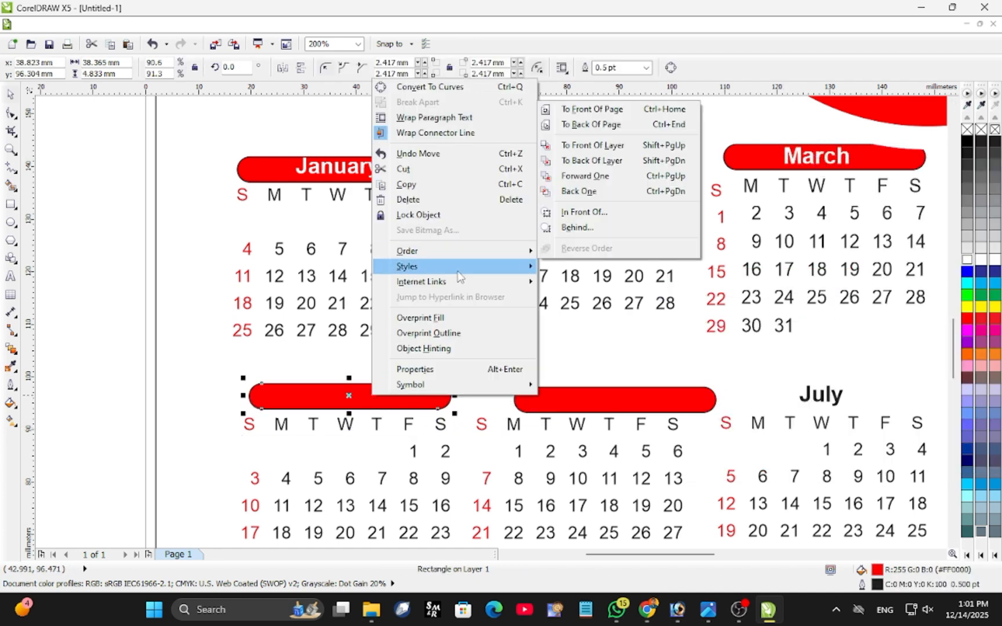
pyautogui.click(594, 170)
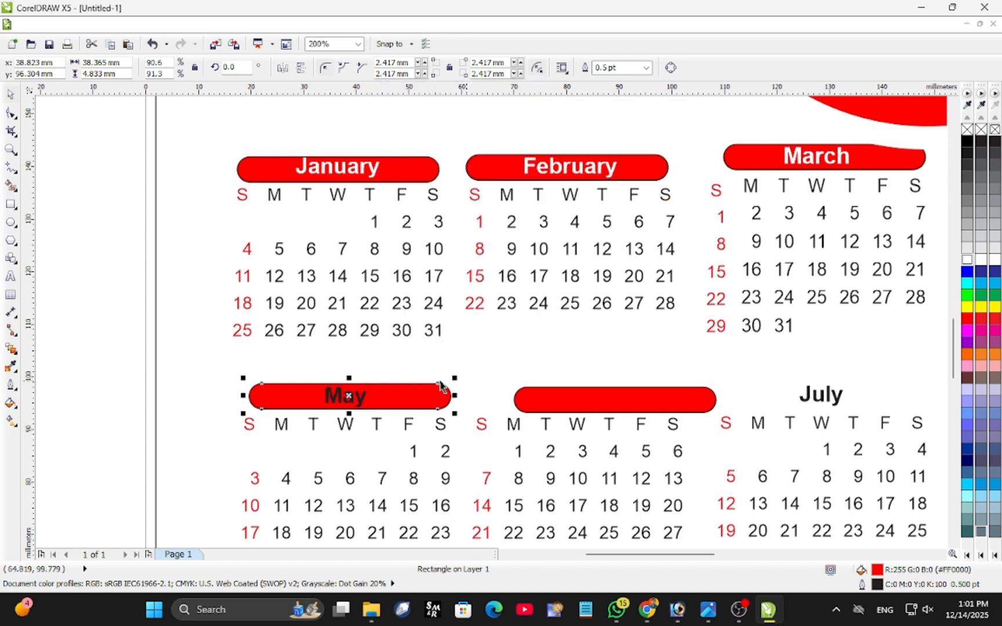
pyautogui.click(345, 396)
pyautogui.click(968, 260)
# Put a copy of the spare red bar over the July heading and set the original on the June heading.
pyautogui.click(670, 396)
pyautogui.moveTo(670, 396); pyautogui.dragTo(880, 399)
pyautogui.rightClick(628, 399)
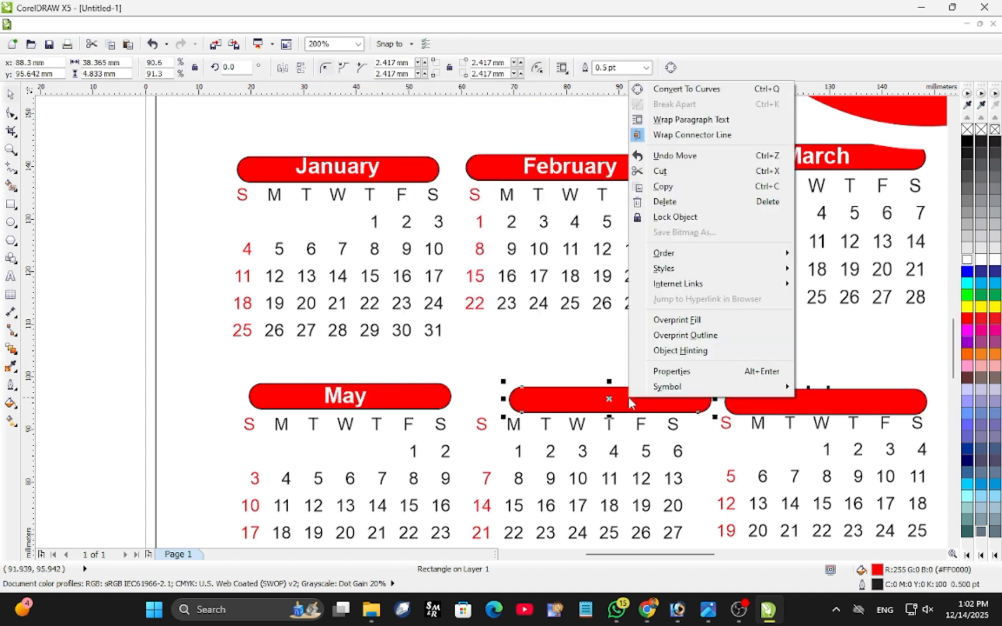
pyautogui.moveTo(636, 402); pyautogui.dragTo(608, 398)
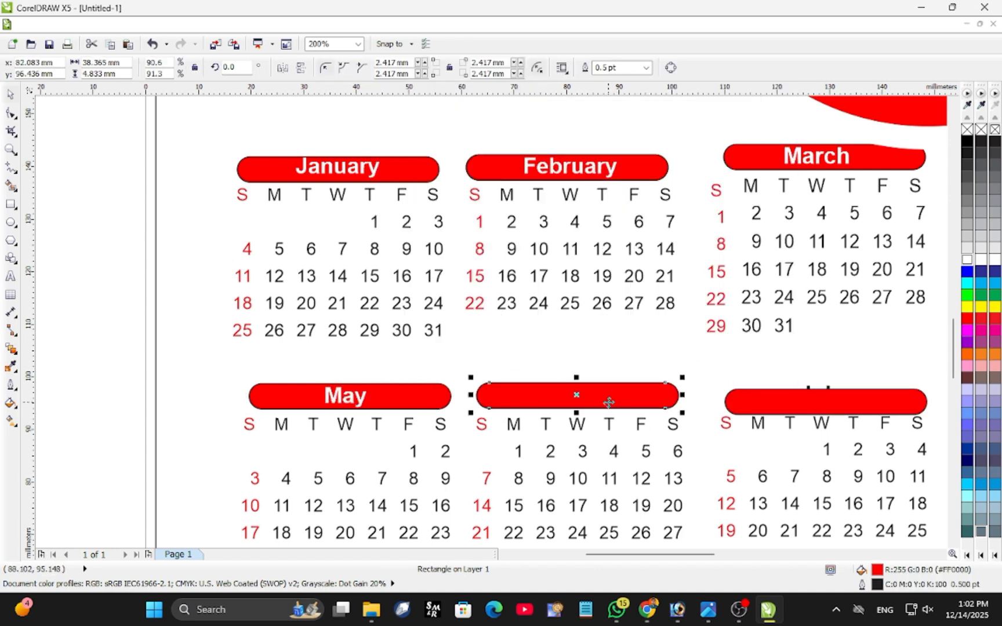
# Duplicate the June bar, send the original behind the June heading and fill the June text white.
pyautogui.hotkey('ctrl', 'd')
pyautogui.rightClick(611, 395)
pyautogui.moveTo(725, 249)
pyautogui.click(823, 158)
pyautogui.click(582, 397)
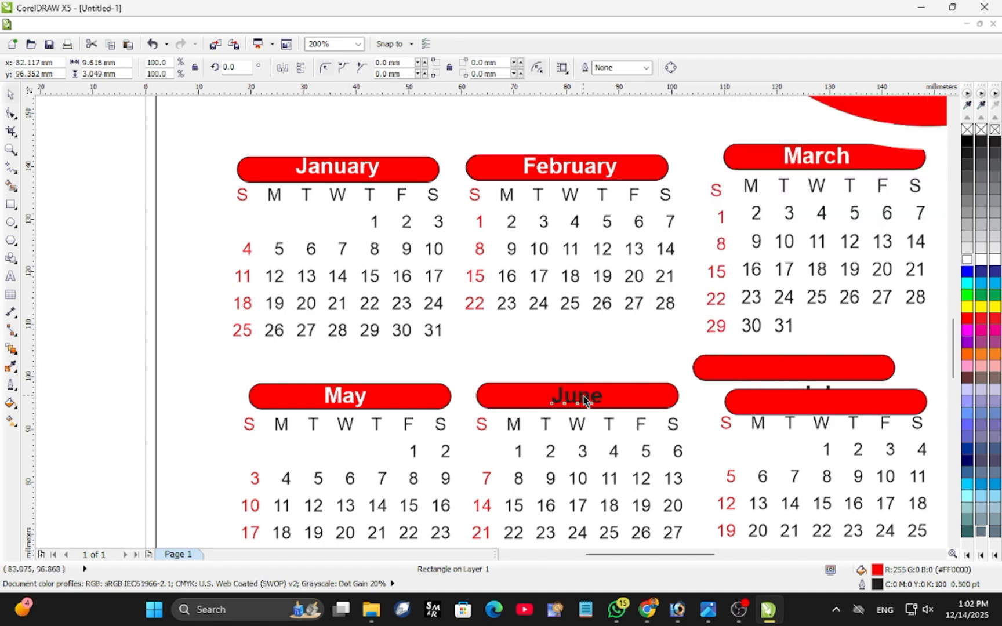
pyautogui.click(967, 260)
# Move one spare red bar aside over the July and August dates and set the other on the July heading.
pyautogui.moveTo(677, 356); pyautogui.dragTo(607, 363)
pyautogui.moveTo(747, 412); pyautogui.dragTo(851, 472)
pyautogui.click(740, 378)
pyautogui.moveTo(740, 378); pyautogui.dragTo(757, 403)
# Send the July bar behind its heading and fill the July text white.
pyautogui.rightClick(758, 402)
pyautogui.moveTo(795, 255)
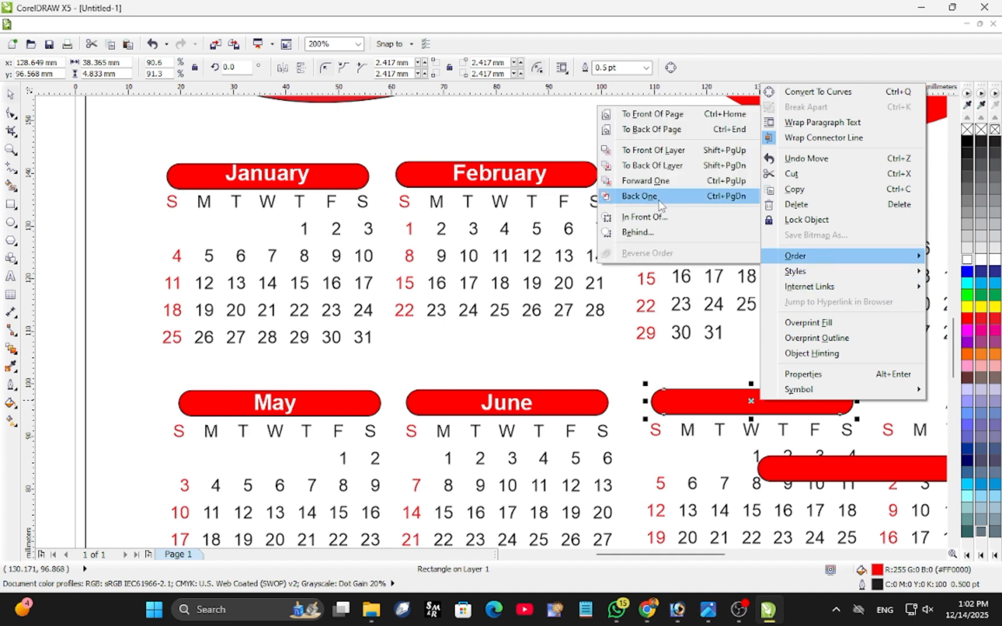
pyautogui.click(649, 195)
pyautogui.click(751, 402)
pyautogui.click(966, 259)
# Duplicate the spare red bar, place one behind the August heading and fill the August text white.
pyautogui.scroll(-1, 707, 399)
pyautogui.scroll(1, 930, 386)
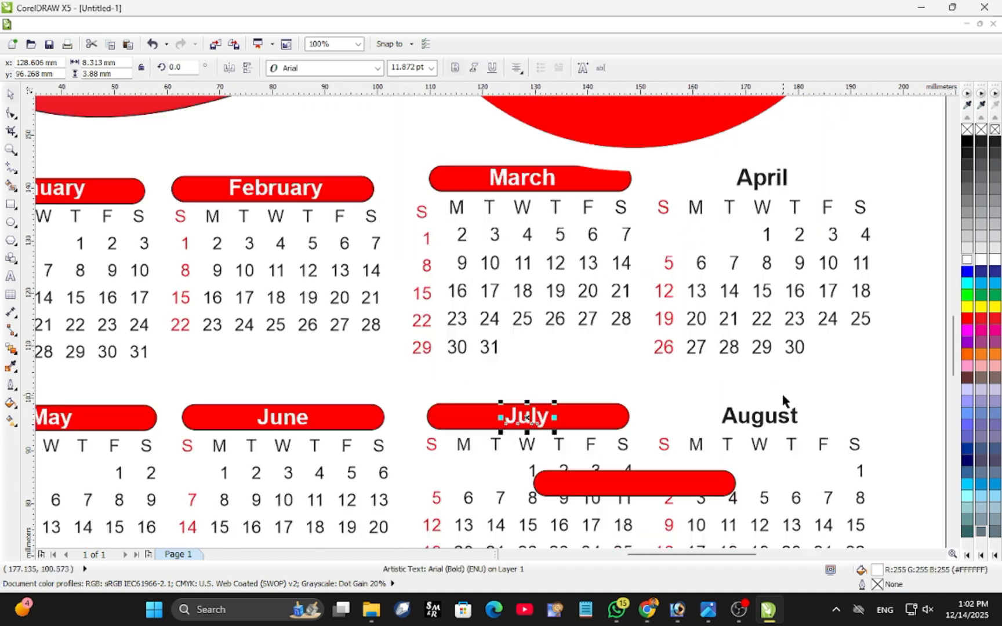
pyautogui.moveTo(661, 483); pyautogui.dragTo(785, 417)
pyautogui.hotkey('ctrl', 'd')
pyautogui.rightClick(786, 418)
pyautogui.moveTo(816, 270)
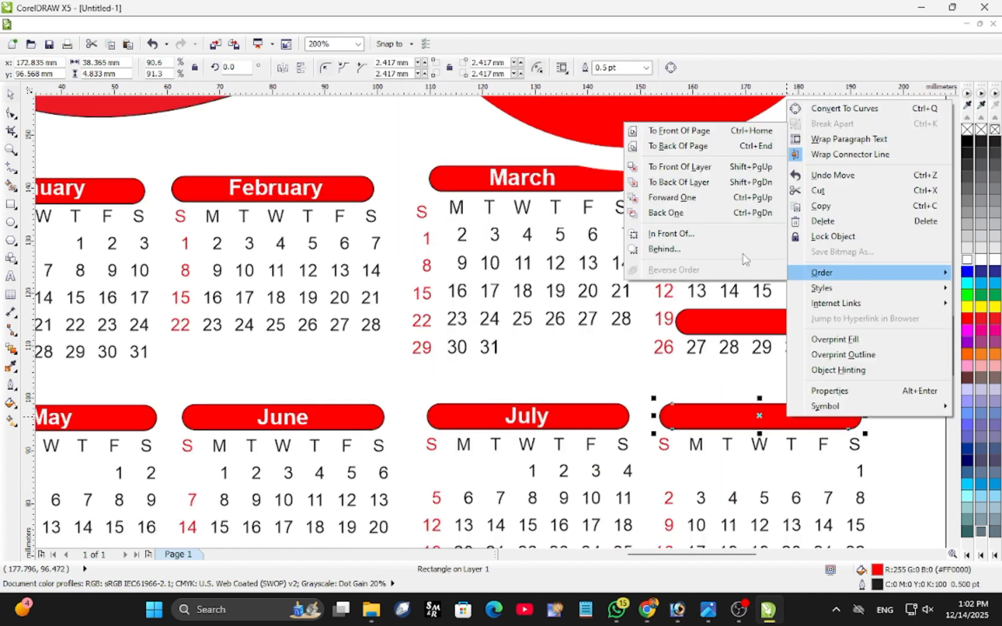
pyautogui.click(671, 211)
pyautogui.click(753, 416)
pyautogui.click(967, 259)
# Place a red bar behind the April heading, keeping a spare copy, and fill the April text white.
pyautogui.moveTo(785, 333); pyautogui.dragTo(770, 182)
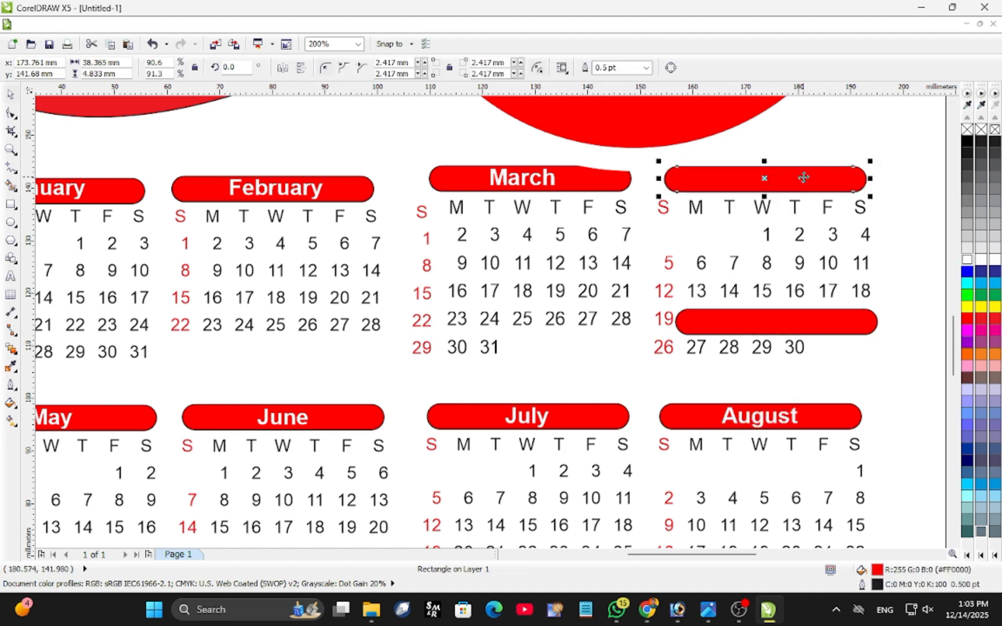
pyautogui.rightClick(797, 172)
pyautogui.moveTo(873, 350)
pyautogui.click(680, 432)
pyautogui.click(762, 177)
pyautogui.click(962, 260)
# Move the spare red bar down to the September heading and drop a copy above October and November.
pyautogui.moveTo(764, 321); pyautogui.dragTo(338, 522)
pyautogui.scroll(-2, 338, 522)
pyautogui.scroll(-1, 646, 284)
pyautogui.scroll(3, 496, 436)
pyautogui.moveTo(463, 211); pyautogui.dragTo(159, 362)
pyautogui.moveTo(224, 342); pyautogui.dragTo(575, 307)
pyautogui.rightClick(574, 308)
# Position the red bar behind the September heading and fill the September text white.
pyautogui.moveTo(228, 350); pyautogui.dragTo(236, 247)
pyautogui.moveTo(238, 247); pyautogui.dragTo(230, 345)
pyautogui.rightClick(230, 345)
pyautogui.moveTo(313, 201)
pyautogui.click(467, 110)
pyautogui.click(206, 348)
pyautogui.click(967, 260)
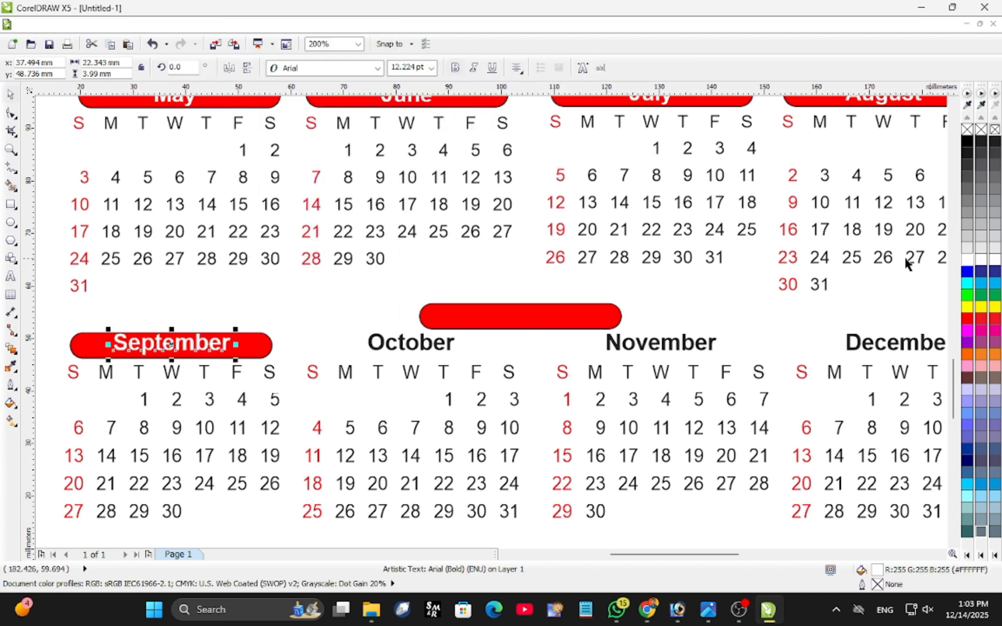
# Duplicate the spare red bar above November, place the original behind the October heading and fill the October text white.
pyautogui.click(592, 339)
pyautogui.moveTo(571, 318); pyautogui.dragTo(768, 320)
pyautogui.rightClick(768, 320)
pyautogui.moveTo(532, 316); pyautogui.dragTo(428, 341)
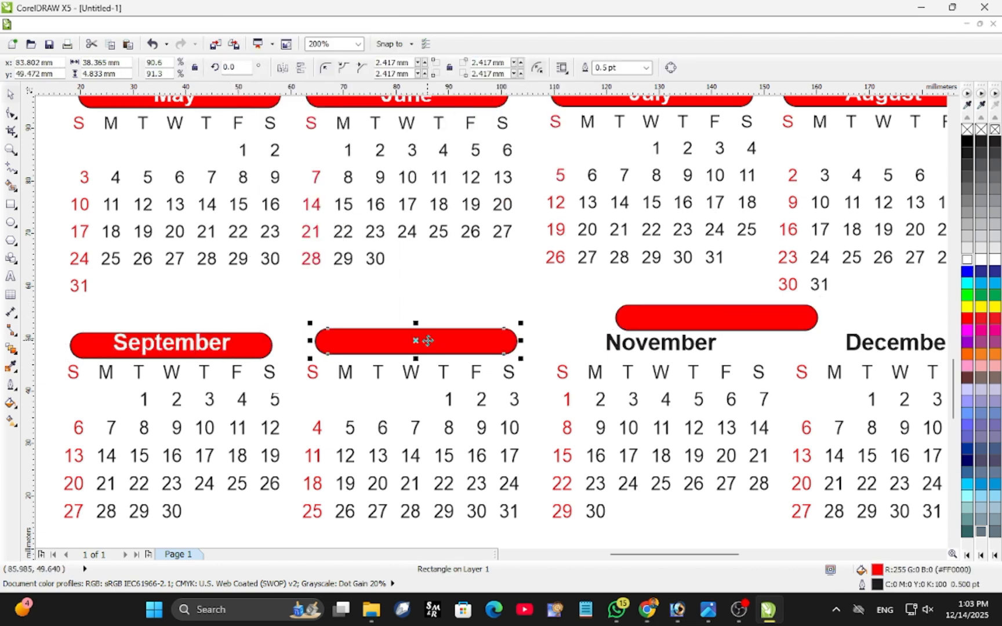
pyautogui.rightClick(430, 341)
pyautogui.moveTo(491, 202)
pyautogui.click(633, 110)
pyautogui.click(437, 345)
pyautogui.click(967, 260)
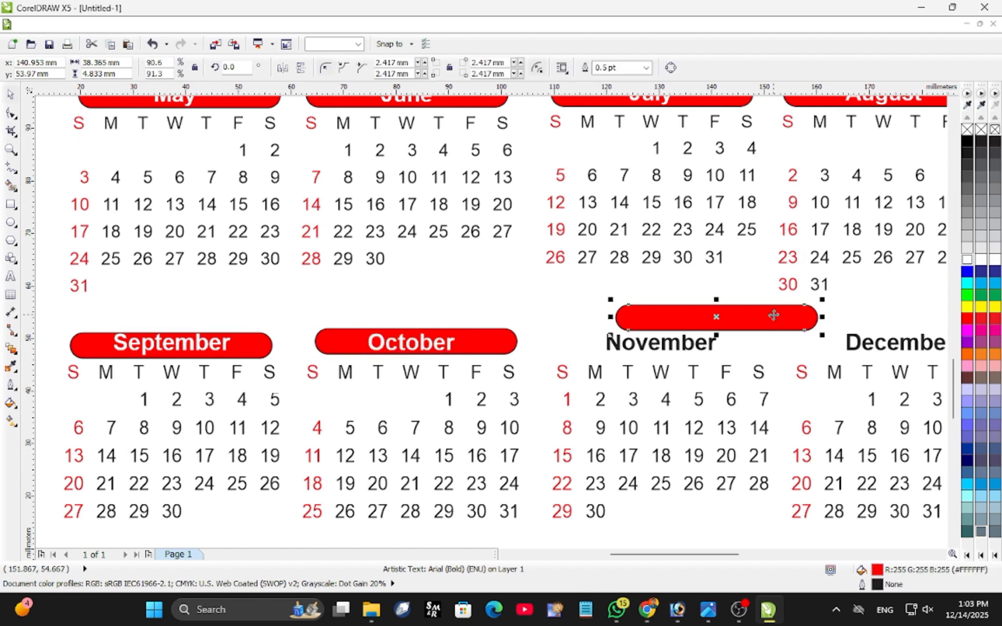
# Copy the spare red bar over the August dates, place the original behind the November heading and fill the November text white.
pyautogui.rightClick(885, 269)
pyautogui.moveTo(774, 315); pyautogui.dragTo(699, 341)
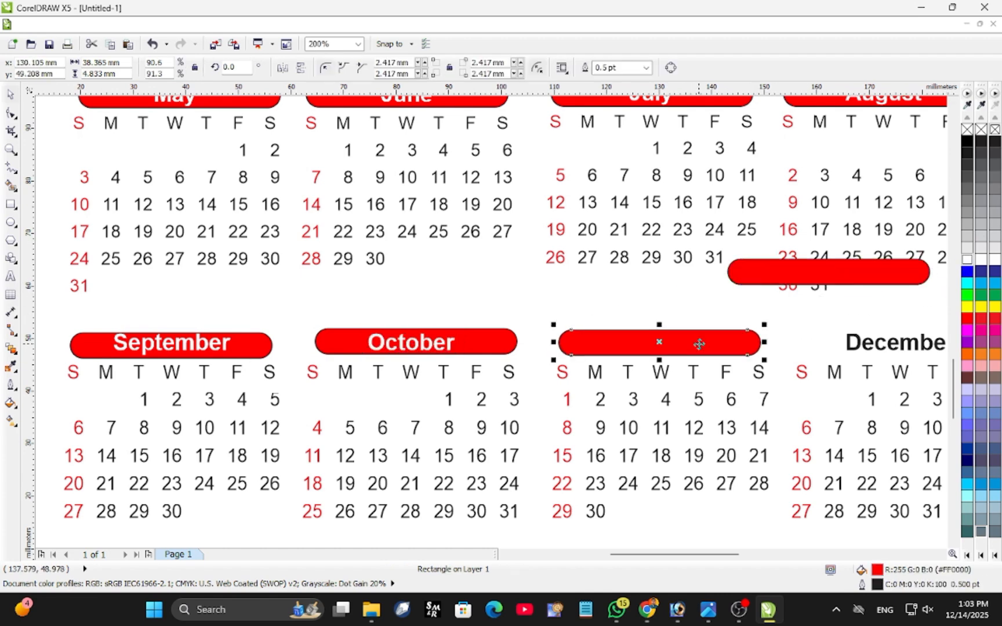
pyautogui.rightClick(699, 341)
pyautogui.moveTo(738, 201)
pyautogui.click(633, 112)
pyautogui.click(660, 343)
pyautogui.click(968, 261)
# Place the last spare red bar behind the December heading and fill the December text white.
pyautogui.scroll(-1, 655, 320)
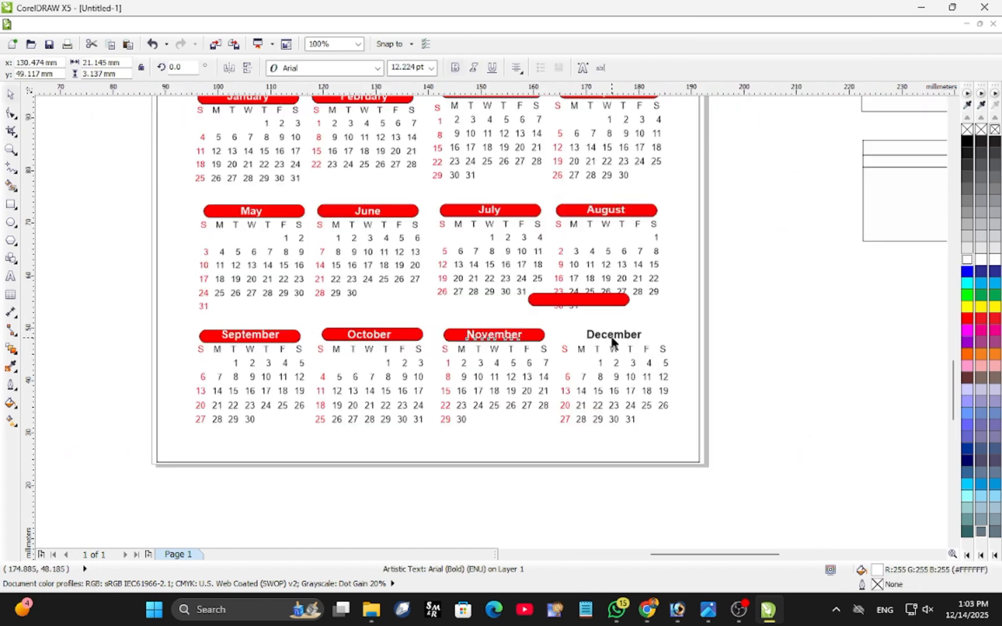
pyautogui.scroll(1, 611, 340)
pyautogui.moveTo(578, 262); pyautogui.dragTo(650, 332)
pyautogui.rightClick(666, 333)
pyautogui.moveTo(700, 189)
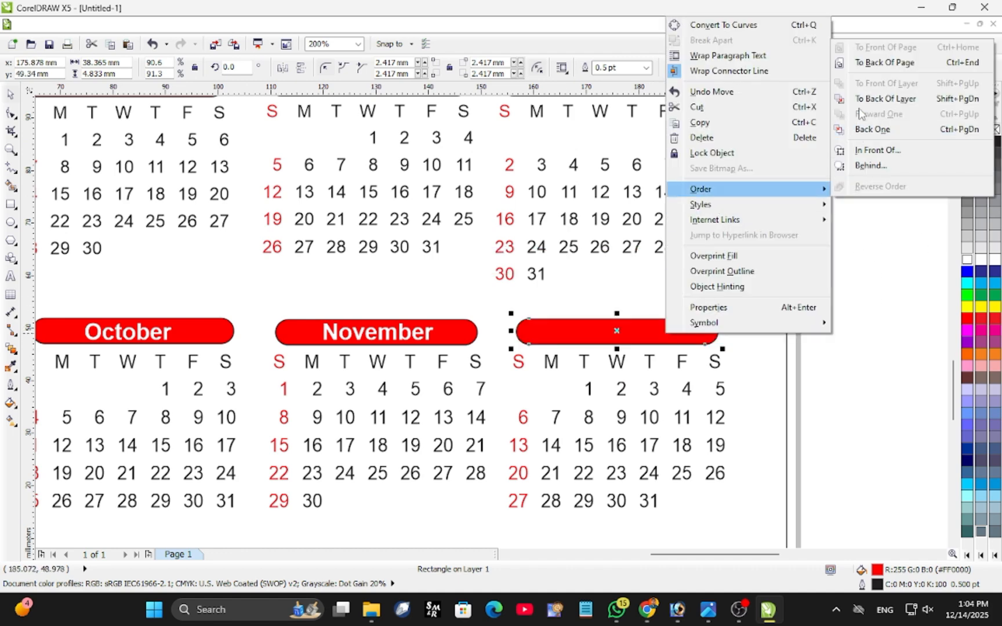
pyautogui.click(893, 112)
pyautogui.click(614, 332)
pyautogui.click(967, 261)
# Try to reorder the white circle behind the badge so it clears the March bar, and undo the attempt.
pyautogui.scroll(-3, 406, 204)
pyautogui.scroll(3, 406, 204)
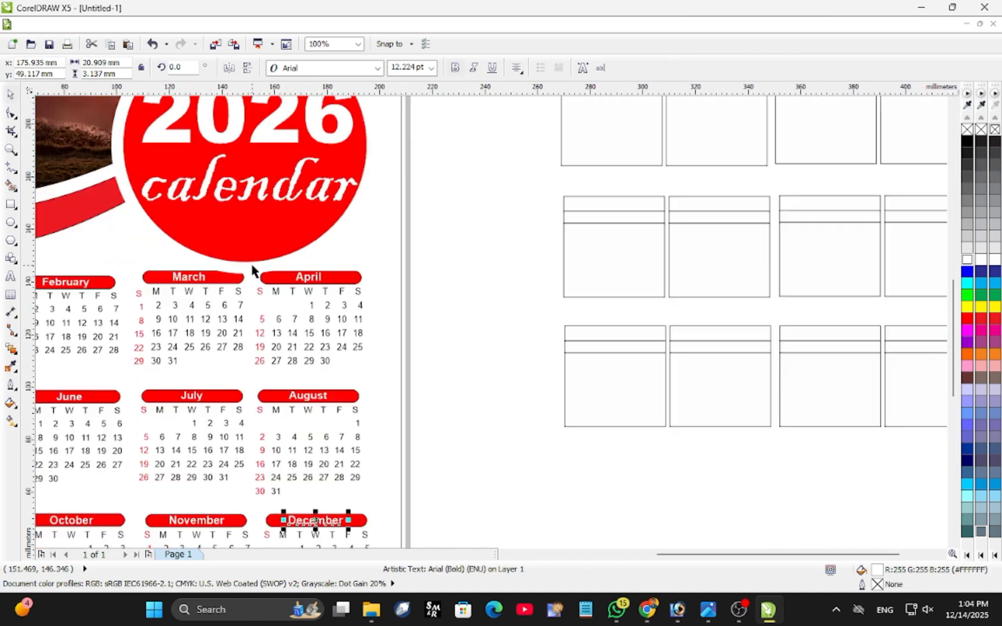
pyautogui.rightClick(252, 272)
pyautogui.moveTo(284, 442)
pyautogui.click(432, 356)
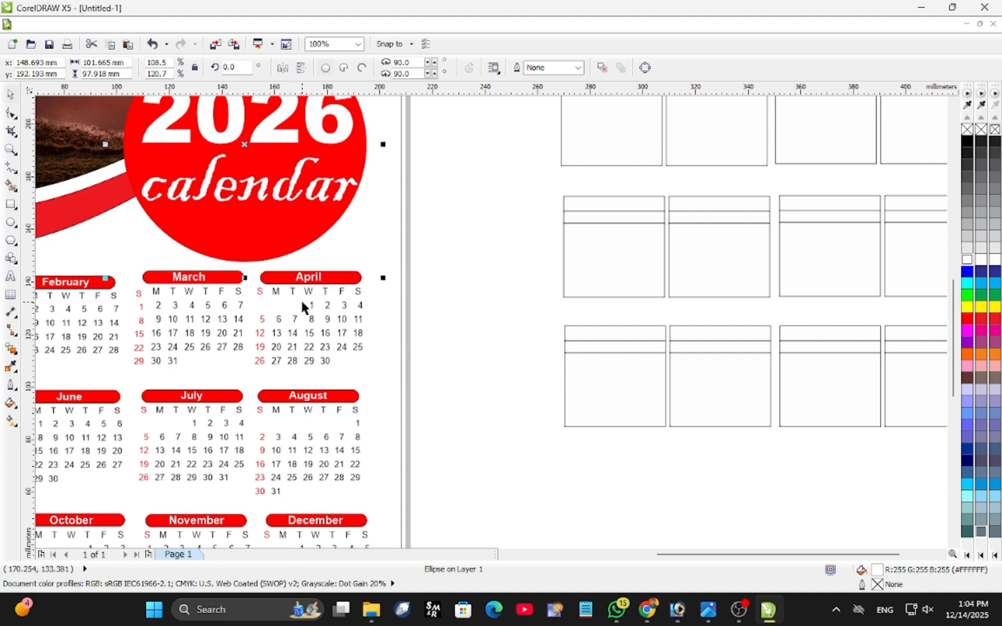
pyautogui.hotkey('ctrl', 'z')
pyautogui.rightClick(248, 270)
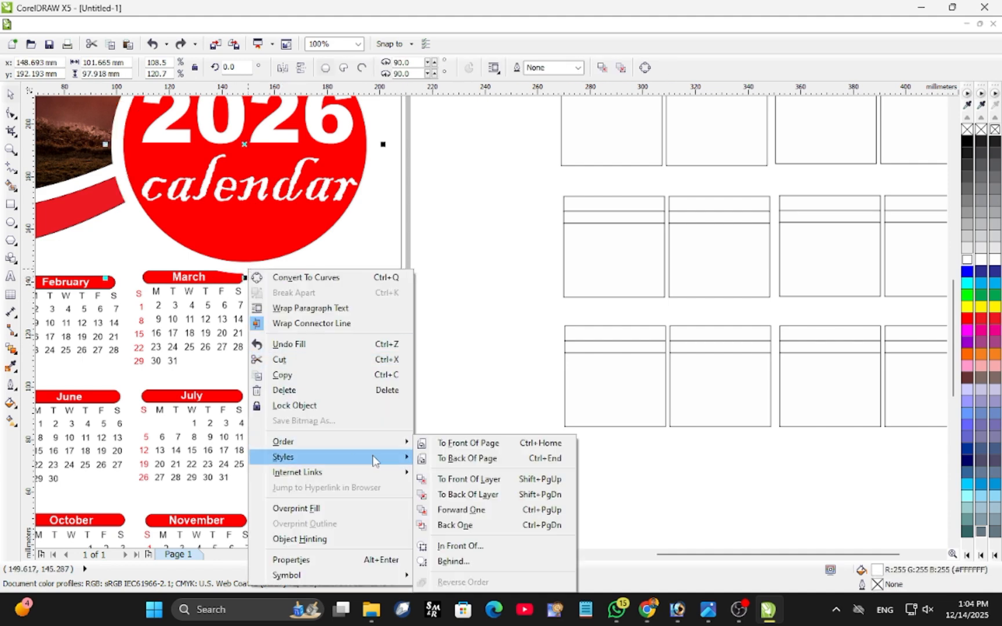
pyautogui.moveTo(325, 442)
pyautogui.click(468, 479)
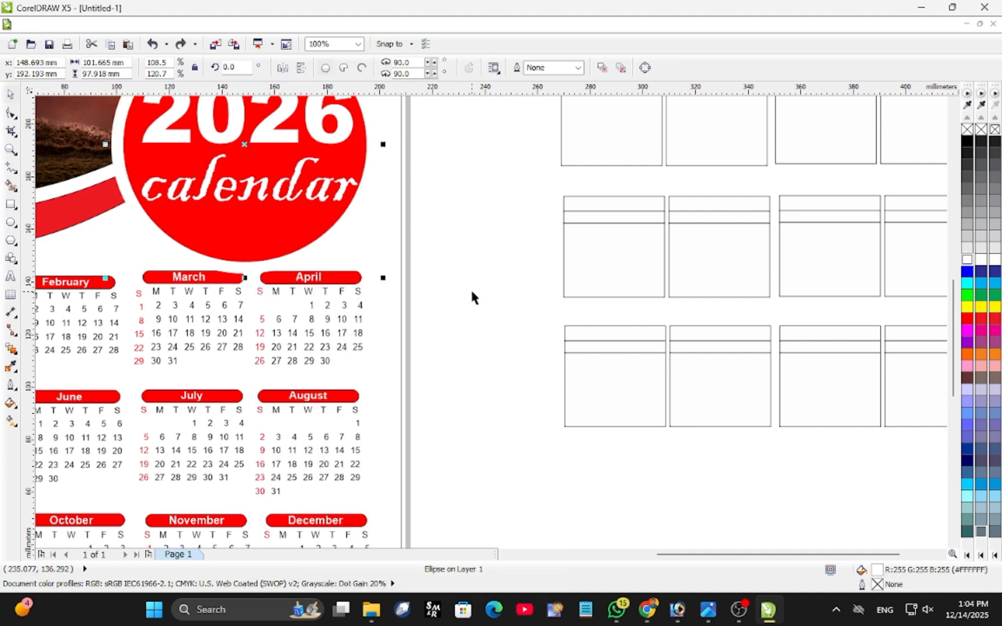
pyautogui.click(471, 298)
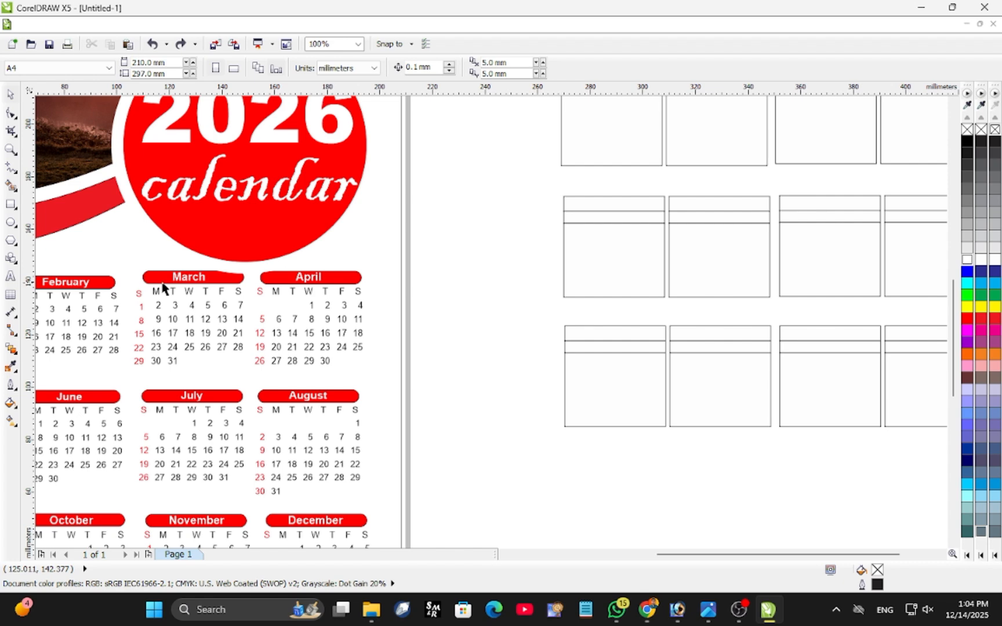
pyautogui.click(123, 268)
pyautogui.hotkey('ctrl', 'z')
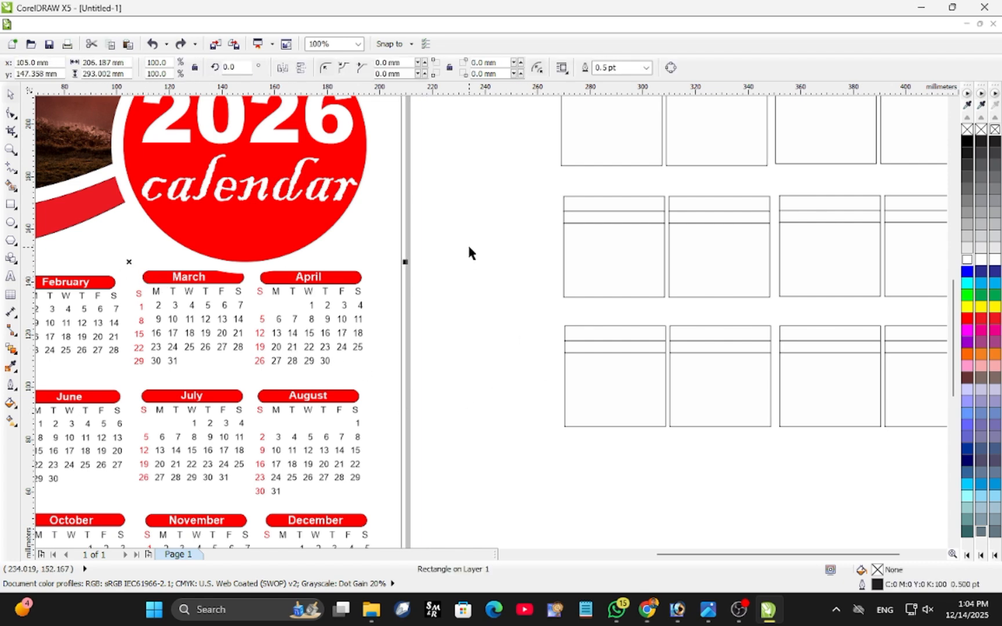
# Group the March and April calendars together with their heading bars.
pyautogui.moveTo(116, 365); pyautogui.dragTo(116, 365)
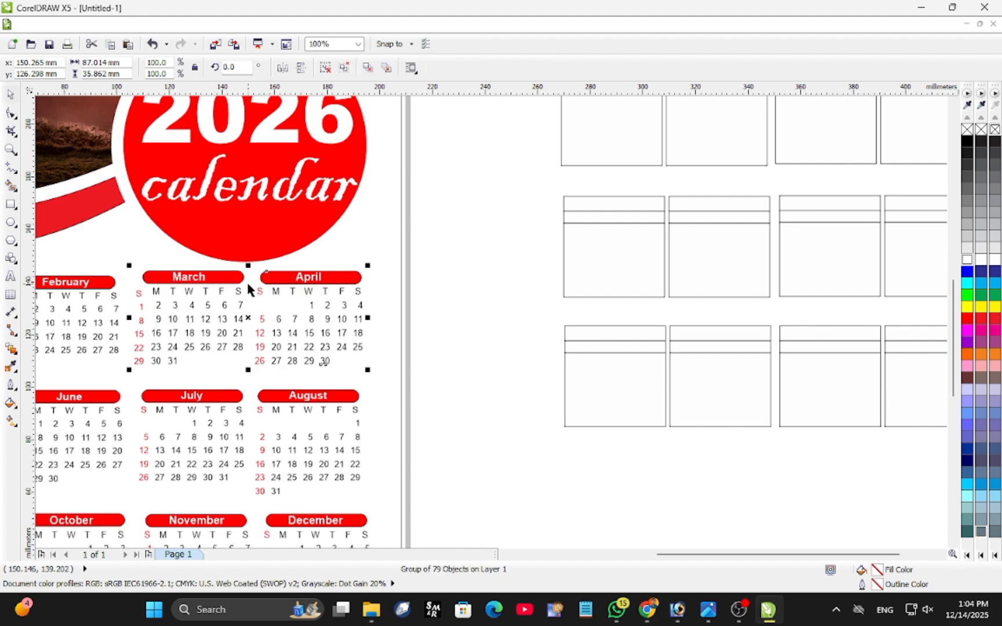
pyautogui.click(441, 245)
# Delete the leftover grid rectangles lying beside the page.
pyautogui.scroll(-4, 275, 331)
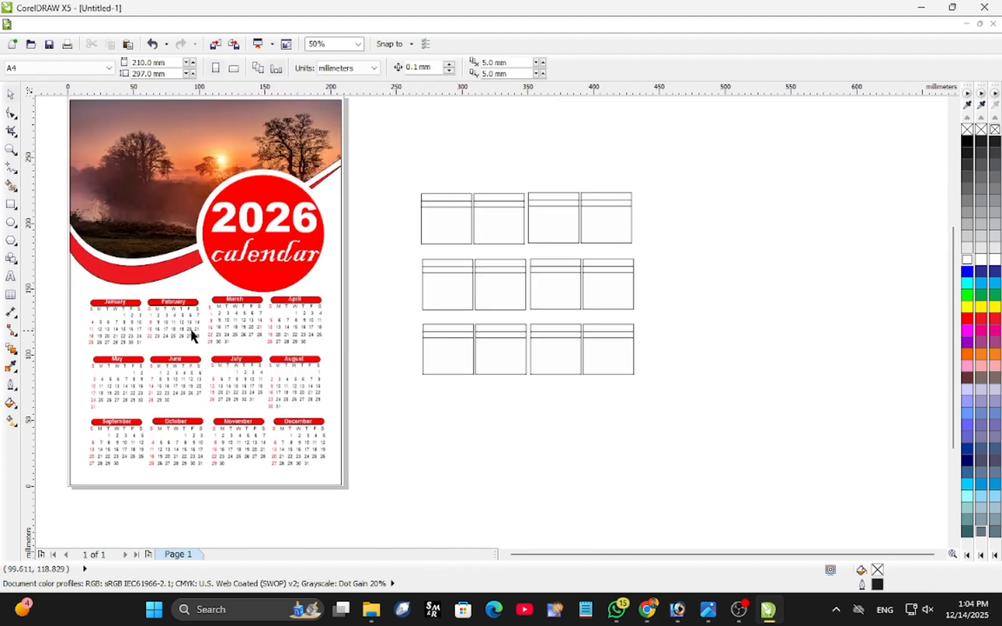
pyautogui.moveTo(290, 237); pyautogui.dragTo(454, 399)
pyautogui.press('Delete')
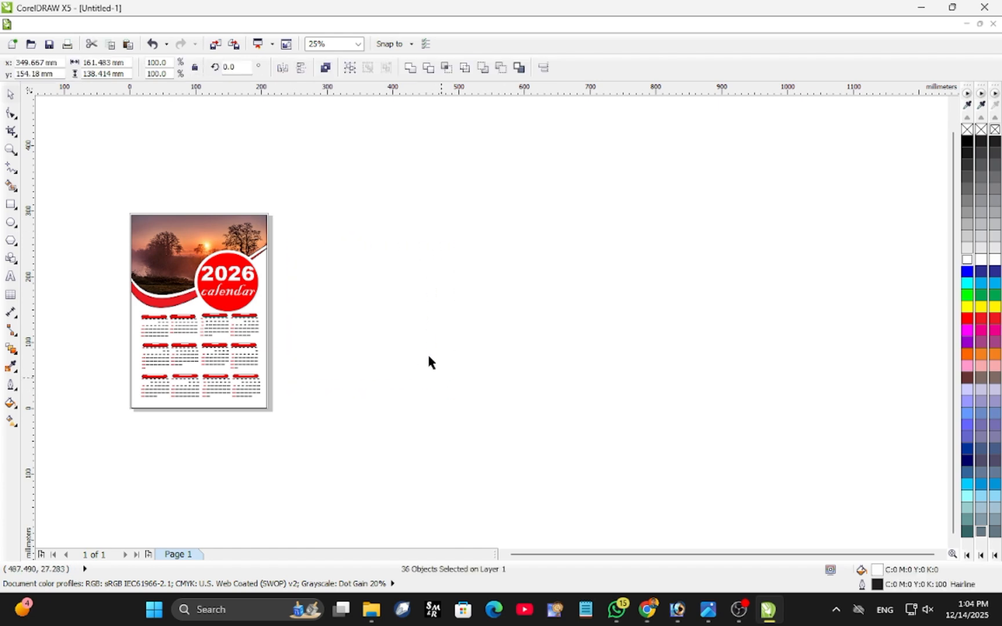
# Examine the whole calendar page to check the layout of the header, badge and months.
pyautogui.scroll(2, 141, 314)
pyautogui.scroll(1, 95, 318)
pyautogui.scroll(-1, 95, 319)
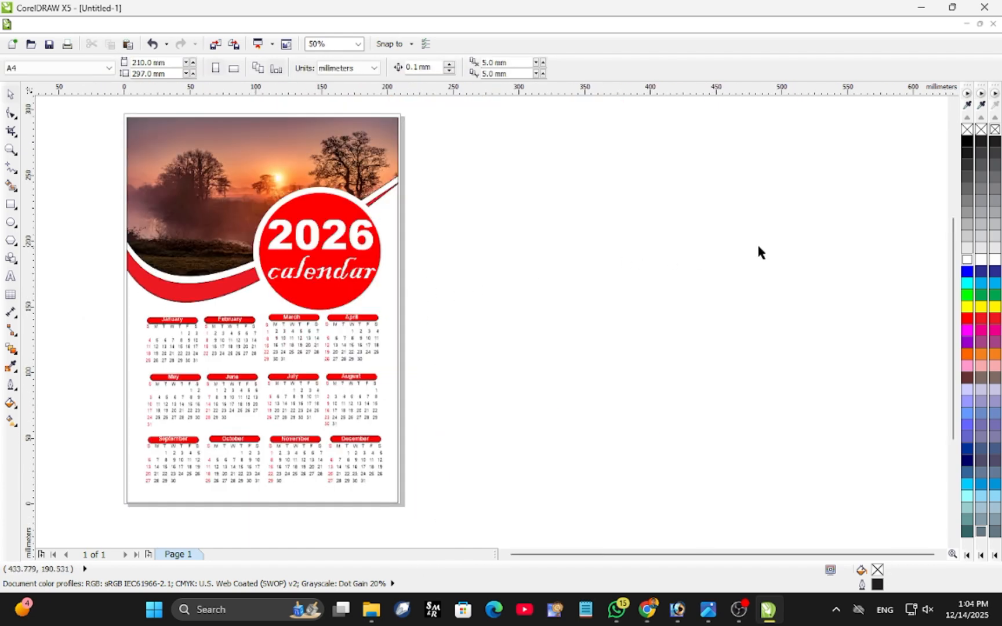
pyautogui.scroll(-1, 757, 251)
pyautogui.scroll(1, 441, 294)
pyautogui.scroll(-1, 671, 242)
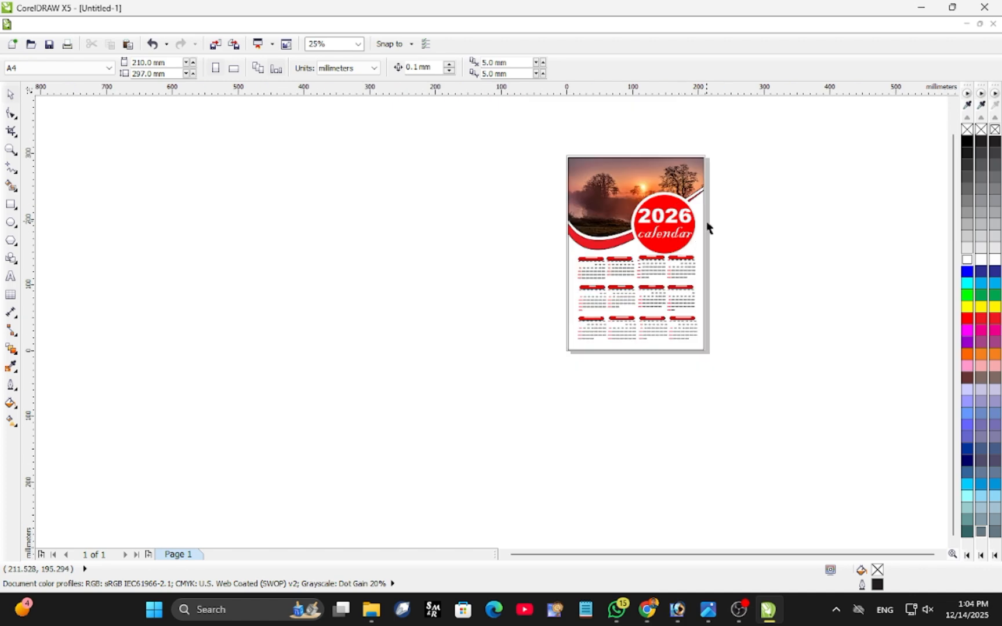
pyautogui.scroll(1, 706, 224)
pyautogui.scroll(-1, 571, 205)
pyautogui.scroll(1, 521, 192)
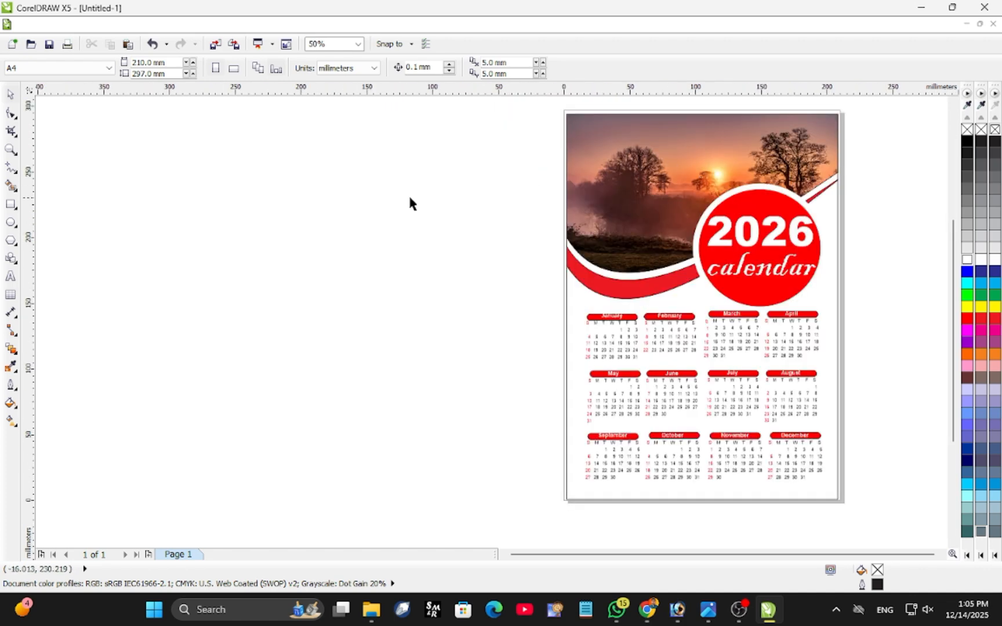
# Add the text "Saif CSC Youtube Channel" beside the page in Arial Black with a red fill.
pyautogui.click(10, 276)
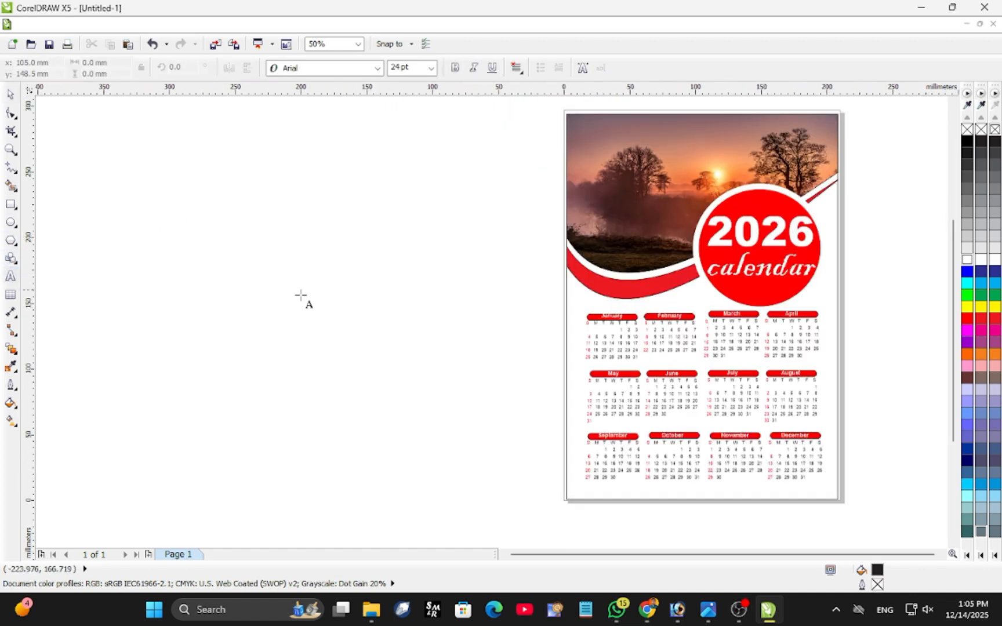
pyautogui.click(323, 275)
pyautogui.write('S')
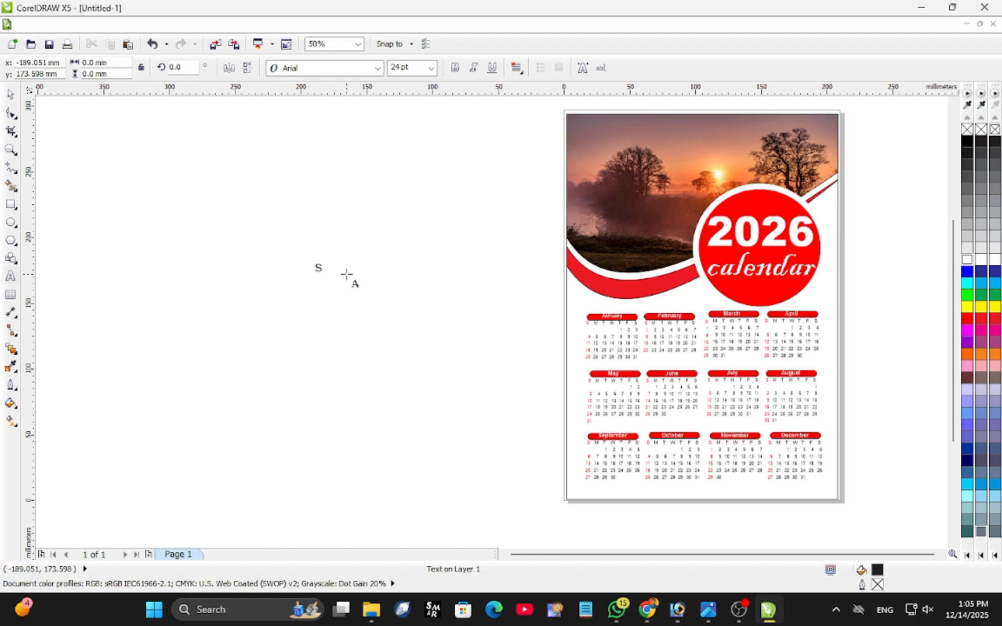
pyautogui.write('aif CSC Youtube Channel')
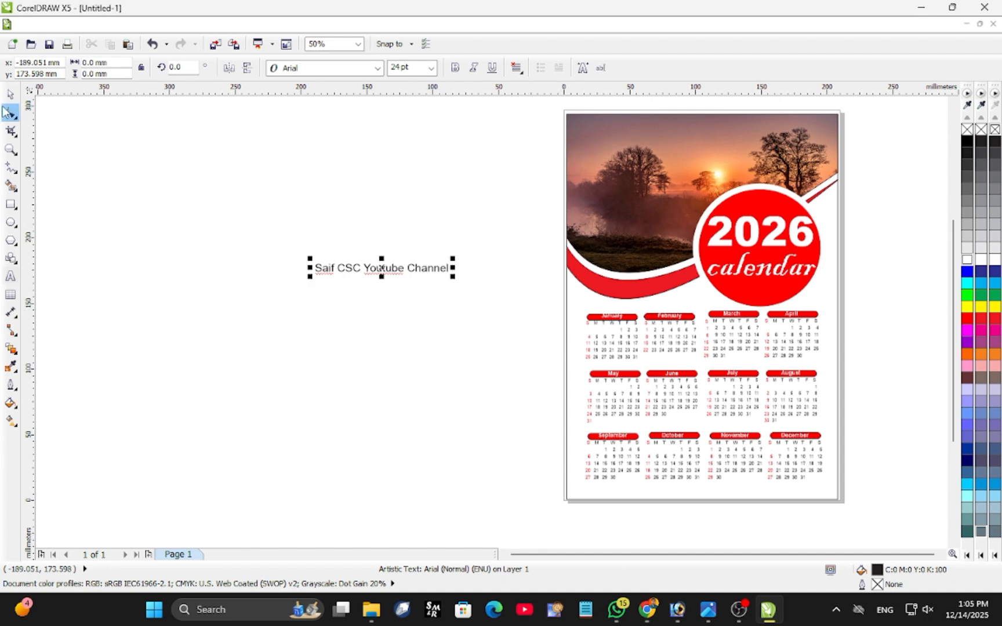
pyautogui.click(378, 68)
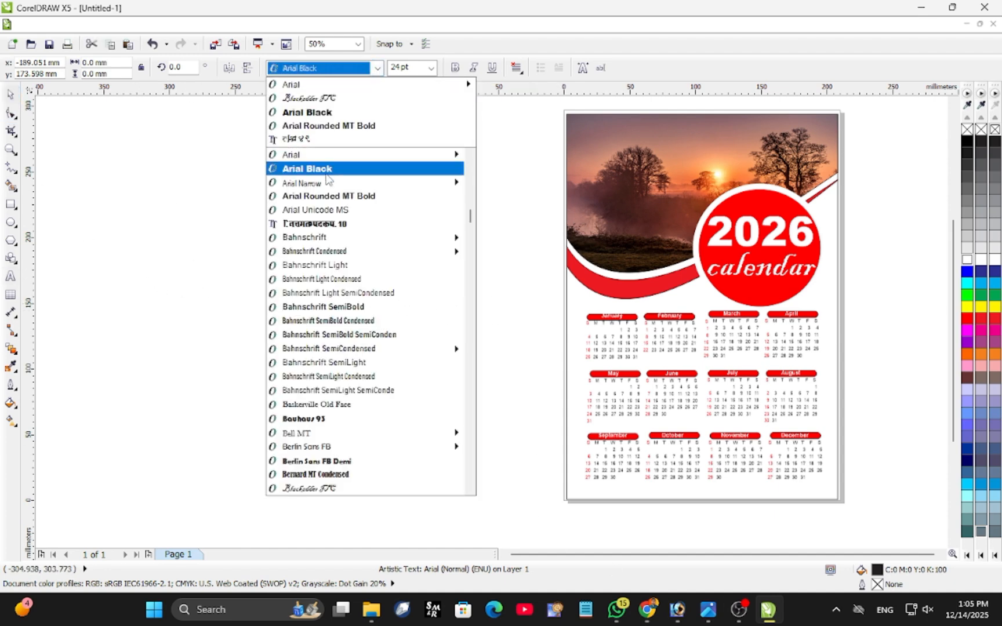
pyautogui.click(290, 165)
pyautogui.click(966, 318)
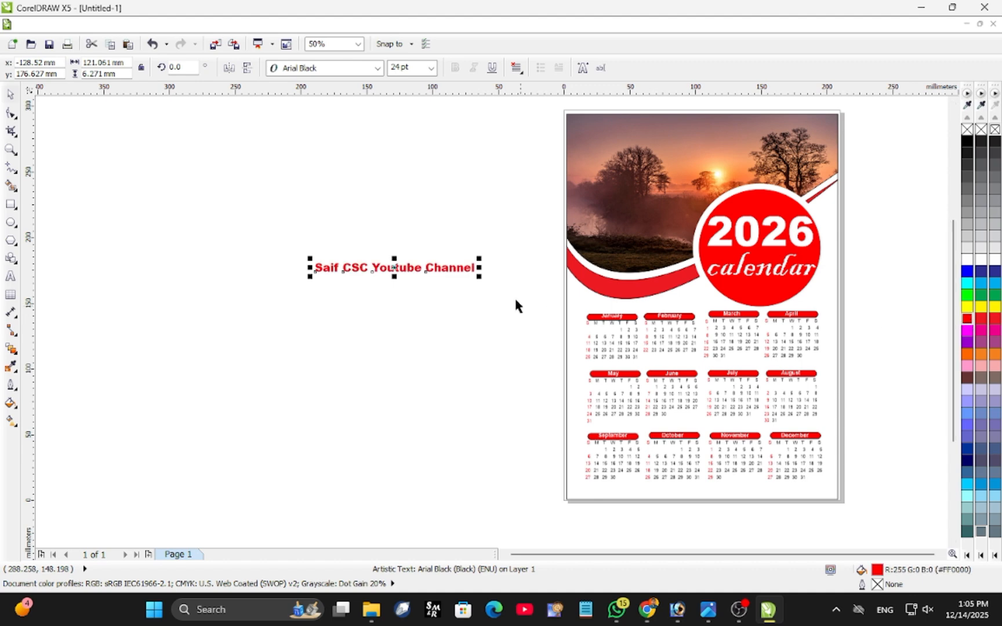
# Move the channel text below the last row of months and scale it down to about 19.5 pt.
pyautogui.moveTo(398, 268); pyautogui.dragTo(702, 489)
pyautogui.moveTo(622, 497); pyautogui.dragTo(649, 494)
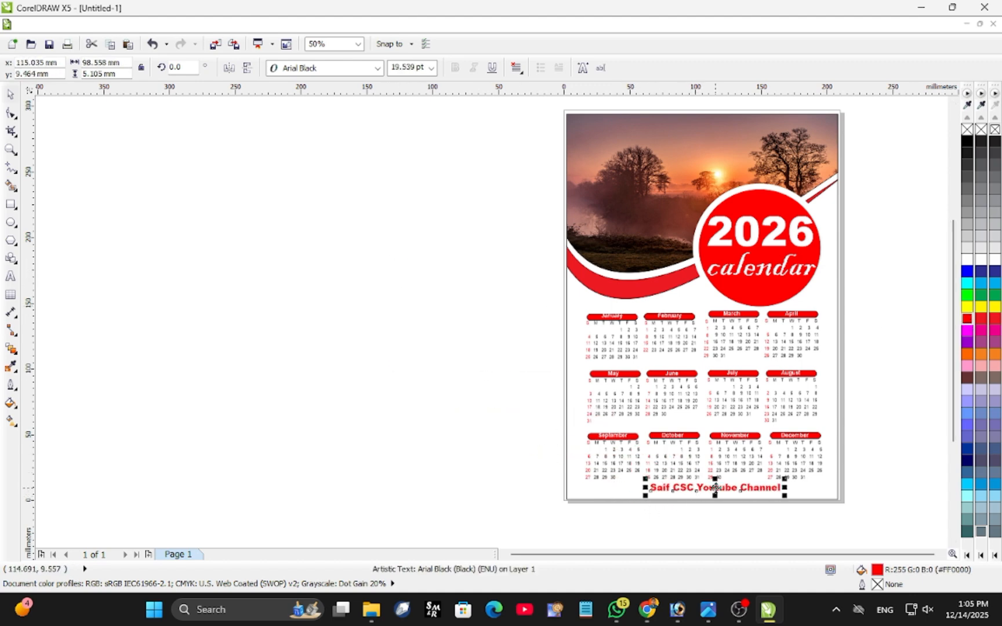
pyautogui.moveTo(716, 488); pyautogui.dragTo(712, 492)
pyautogui.click(487, 414)
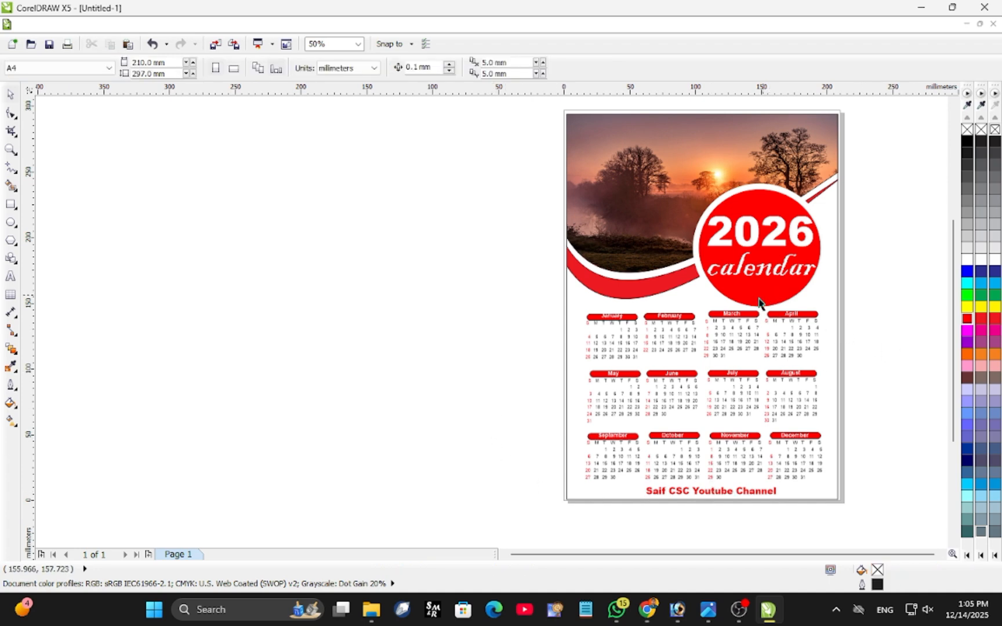
pyautogui.scroll(-2, 759, 302)
pyautogui.scroll(-1, 688, 307)
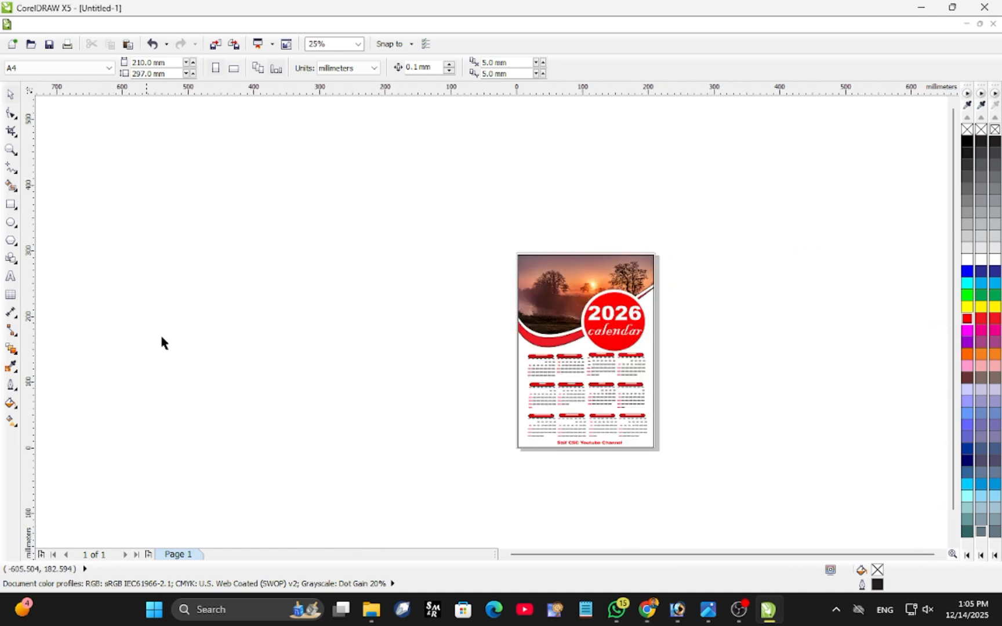
# Examine the finished calendar page, checking the photo header, 2026 badge, twelve month grids and the channel-name footer.
pyautogui.scroll(1, 451, 378)
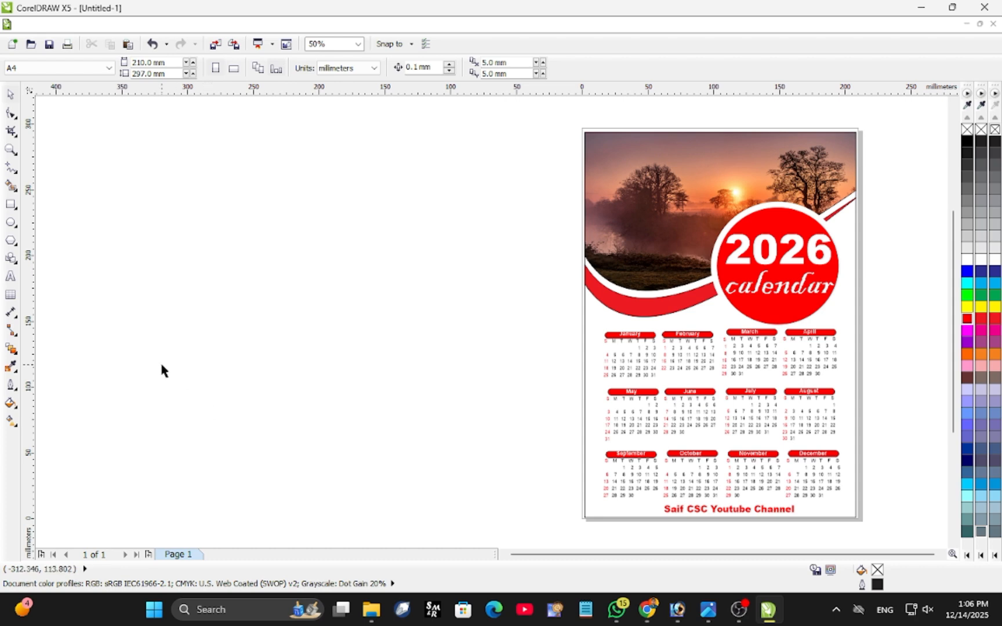
pyautogui.scroll(-1, 149, 351)
pyautogui.scroll(1, 139, 351)
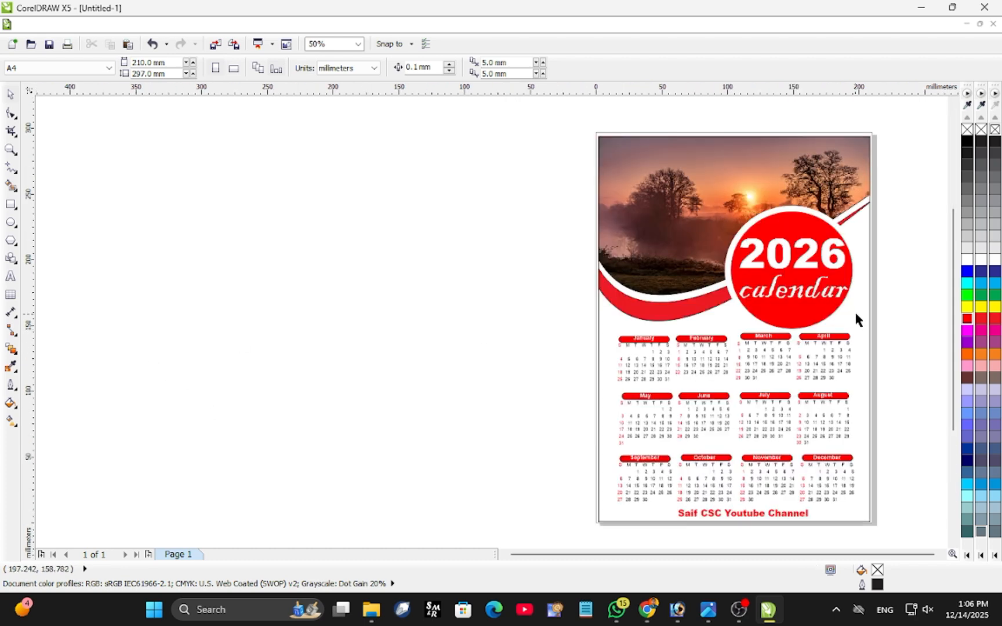
pyautogui.scroll(-1, 855, 319)
pyautogui.scroll(1, 556, 326)
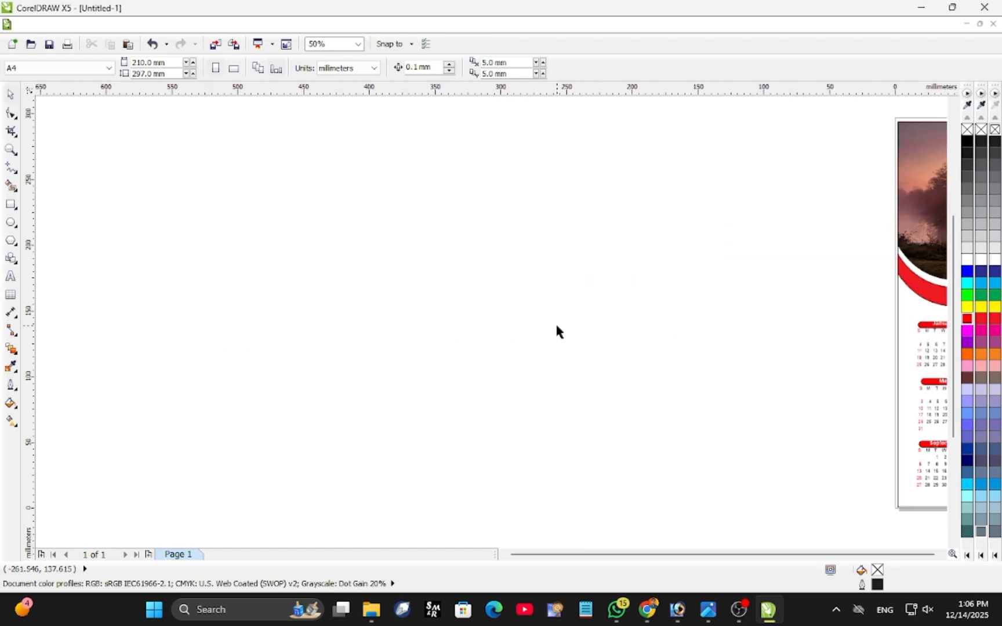
pyautogui.scroll(-1, 556, 327)
pyautogui.scroll(1, 632, 315)
pyautogui.scroll(-1, 633, 315)
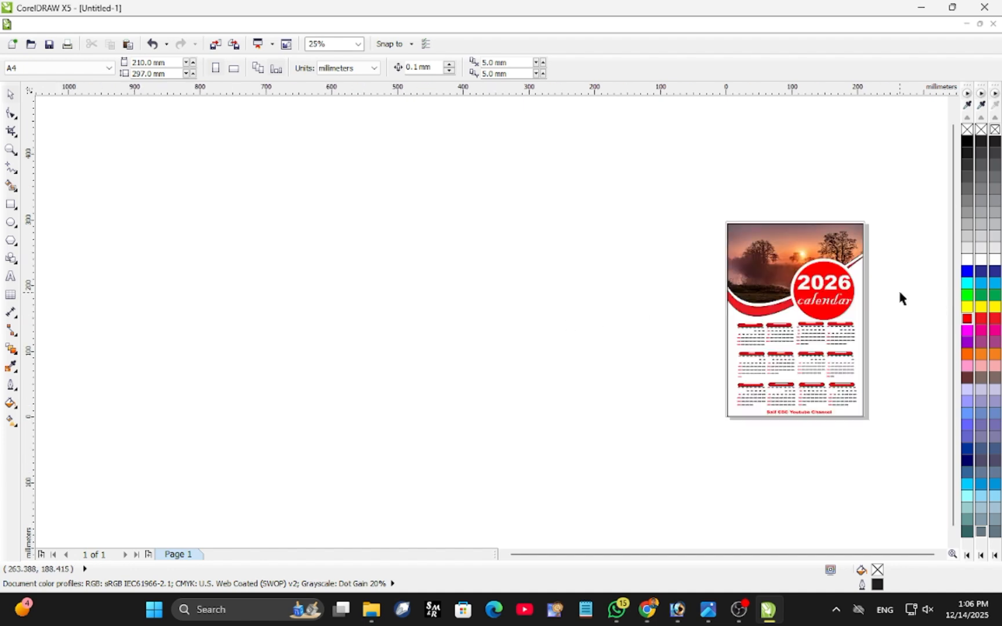
pyautogui.scroll(1, 899, 296)
pyautogui.scroll(-1, 606, 331)
pyautogui.scroll(1, 447, 353)
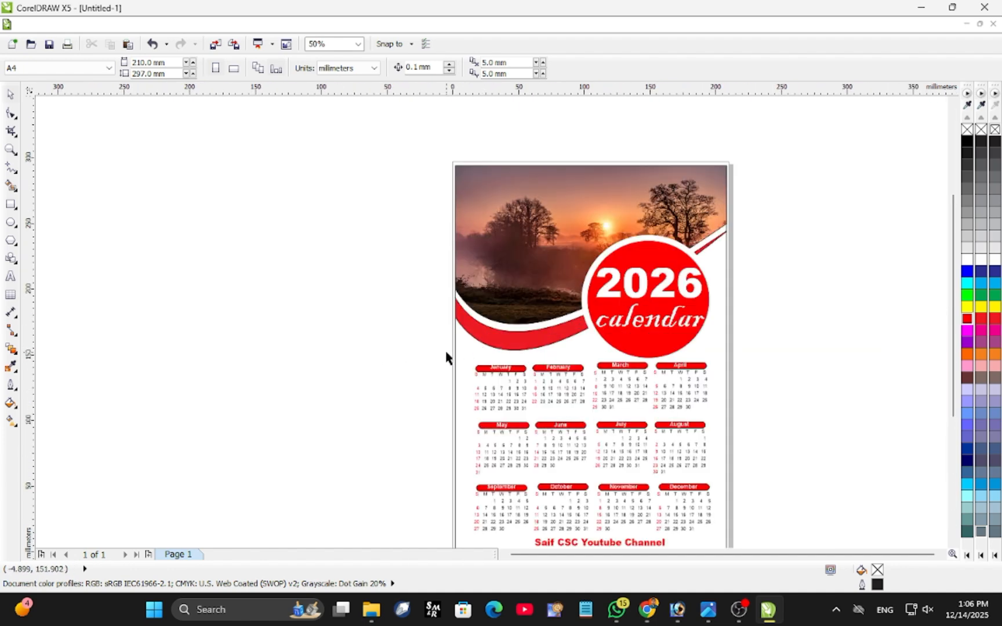
pyautogui.scroll(-1, 387, 364)
pyautogui.scroll(1, 329, 387)
pyautogui.scroll(-1, 380, 373)
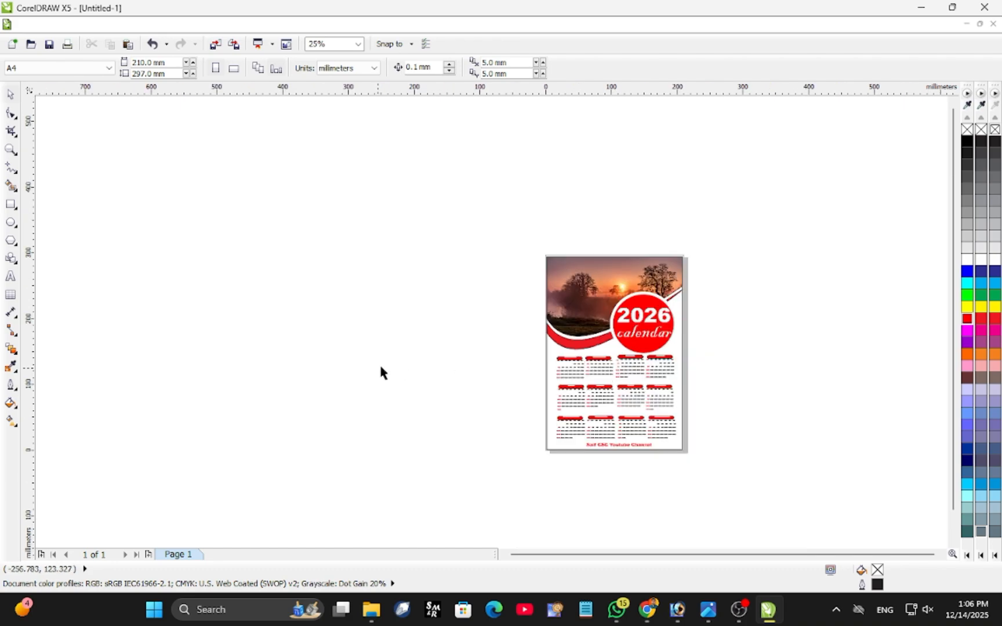